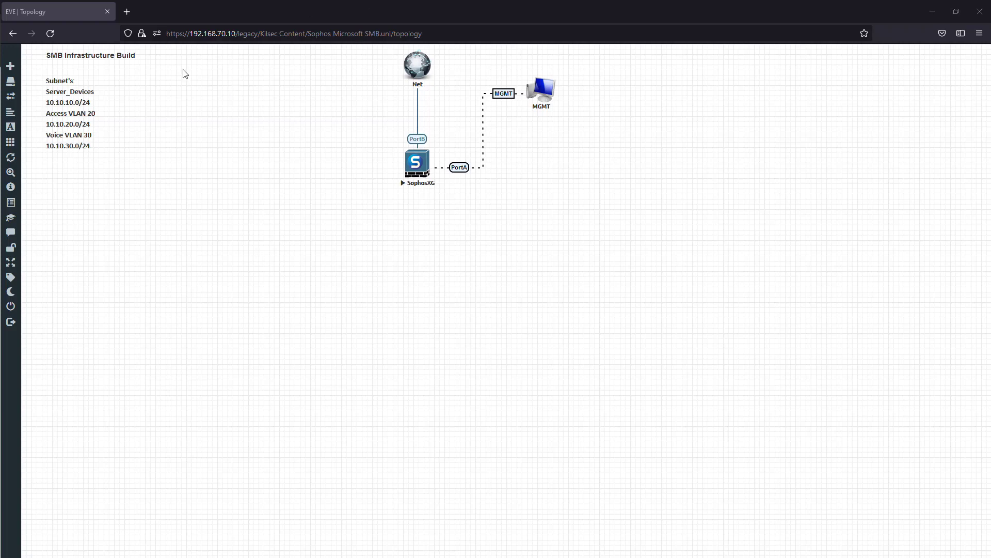
- Add an Aruba OS-CX Virtual Switch node using image arubacx-10.07.0010 and place it directly below the SophosXG firewall
{"action": "right_click", "coordinate": [319, 226]}
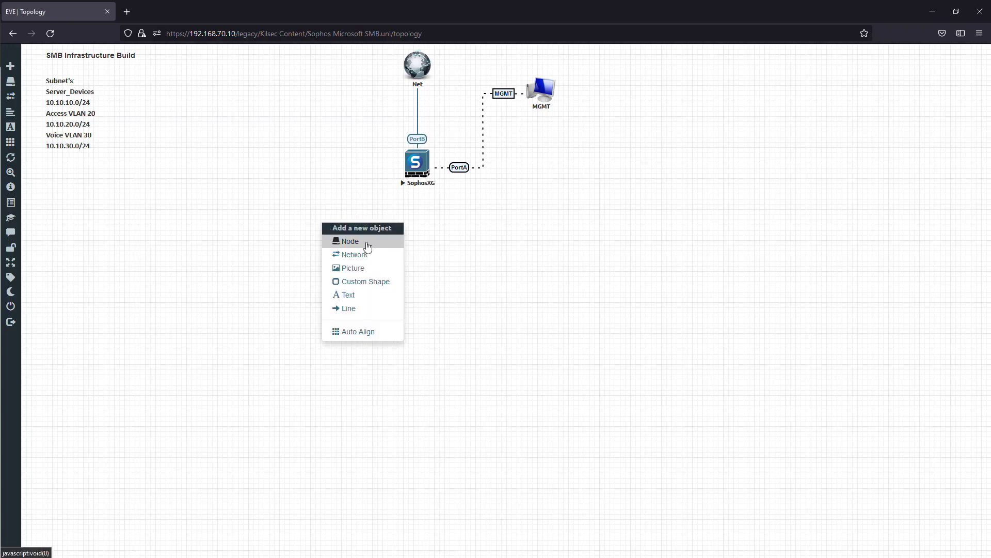
{"action": "left_click", "coordinate": [350, 241]}
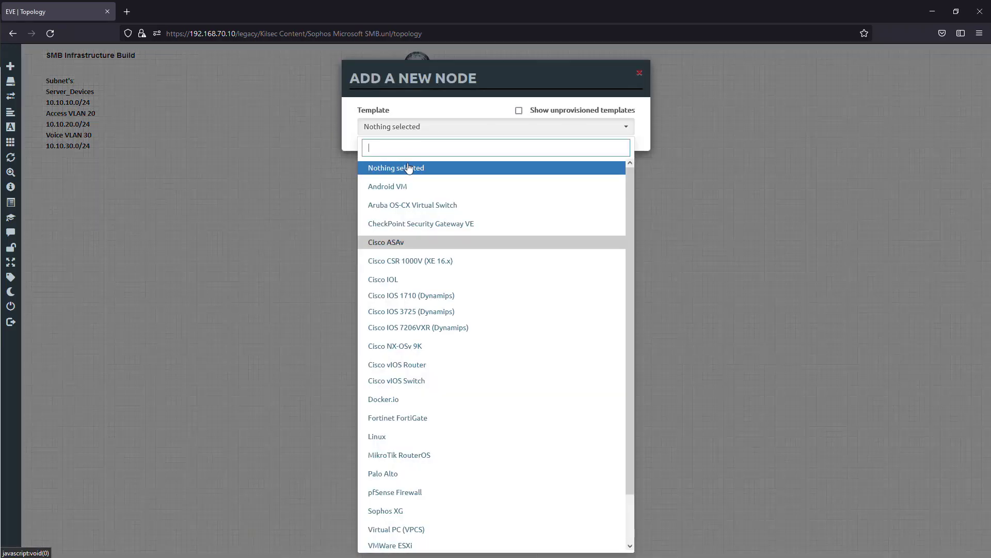
{"action": "left_click", "coordinate": [463, 208]}
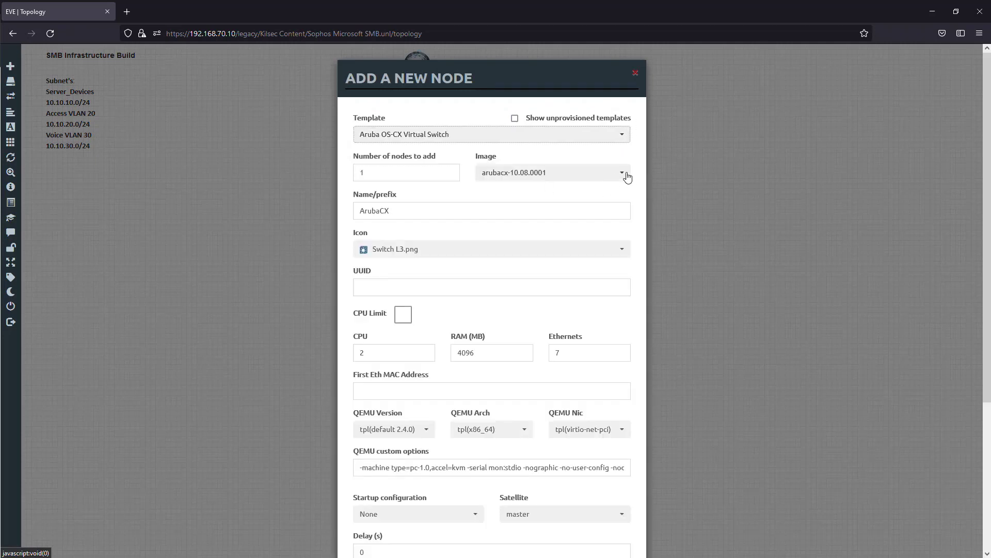
{"action": "left_click", "coordinate": [622, 173]}
{"action": "left_click", "coordinate": [577, 193]}
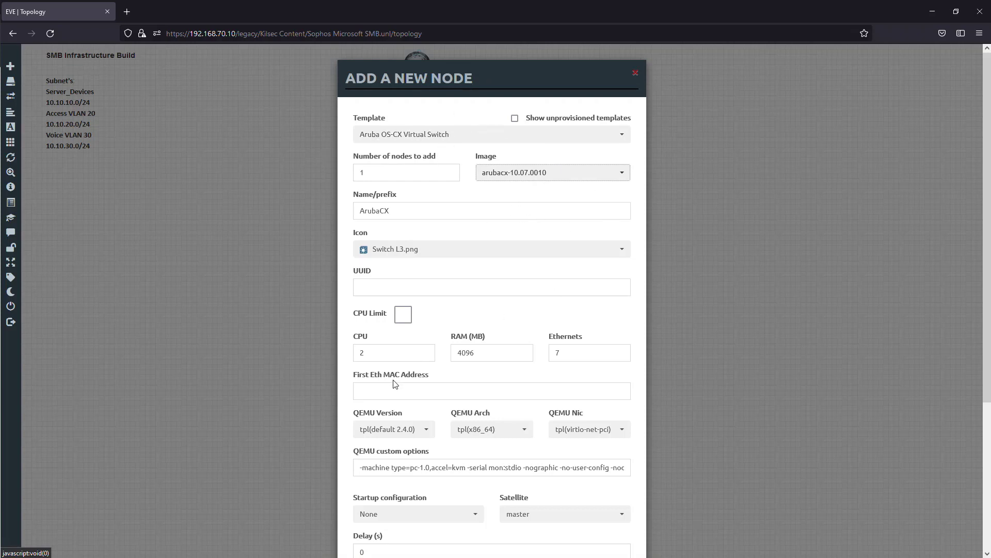
{"action": "scroll", "coordinate": [482, 357], "scroll_direction": "down", "scroll_amount": 3}
{"action": "scroll", "coordinate": [593, 307], "scroll_direction": "up", "scroll_amount": 3}
{"action": "scroll", "coordinate": [547, 233], "scroll_direction": "down", "scroll_amount": 4}
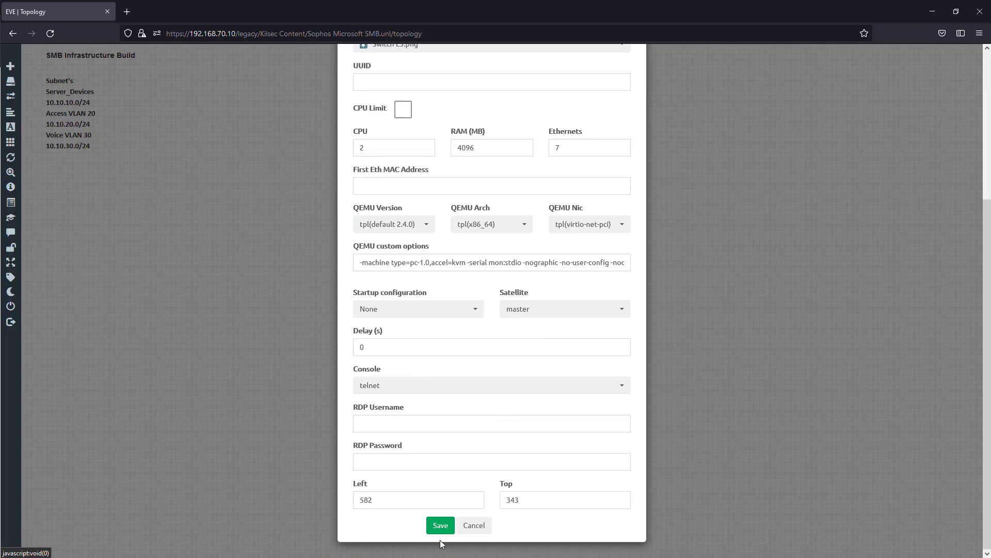
{"action": "left_click", "coordinate": [442, 528]}
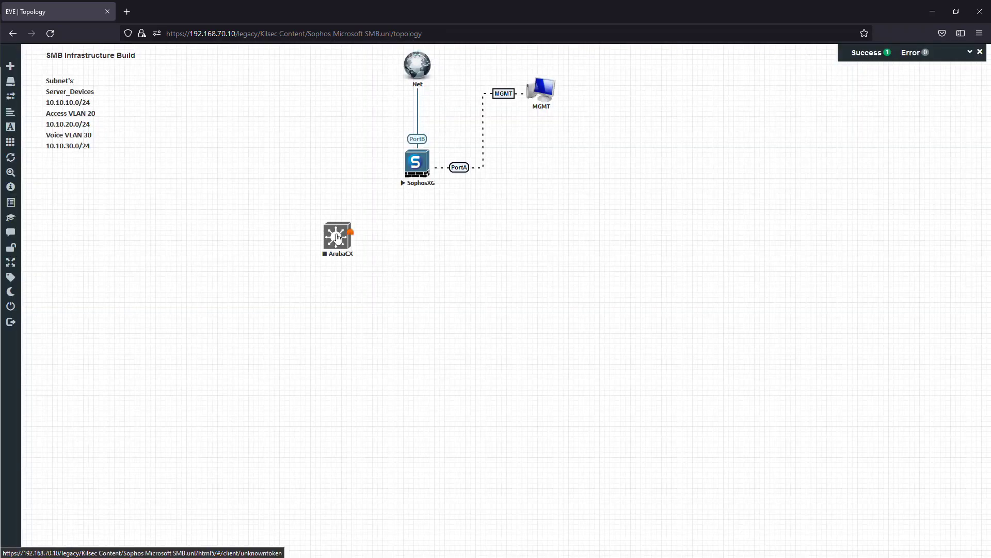
{"action": "left_click_drag", "start_coordinate": [338, 238], "coordinate": [419, 257]}
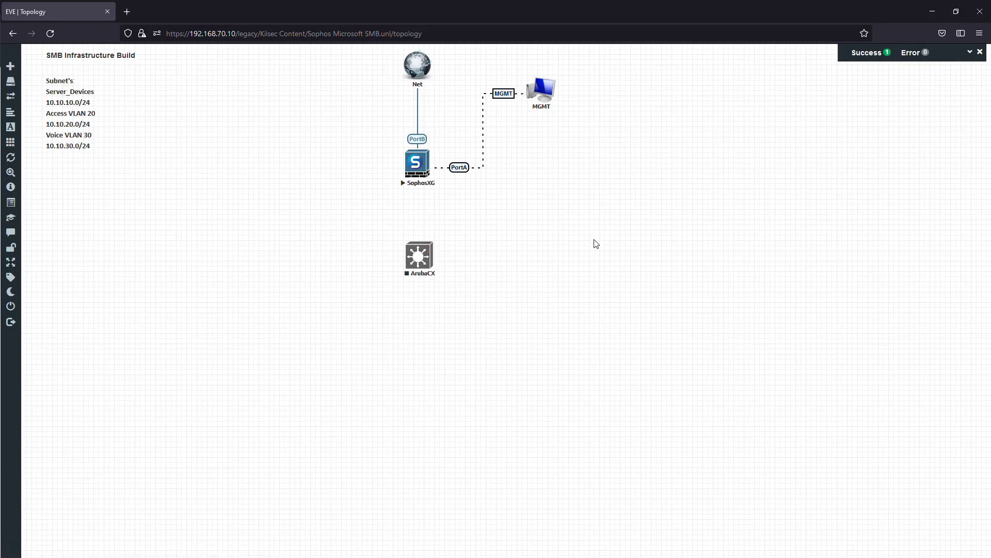
- Start a new node from the Windows template with the win-10 image and name it Workstation1
{"action": "right_click", "coordinate": [579, 231]}
{"action": "left_click", "coordinate": [622, 251]}
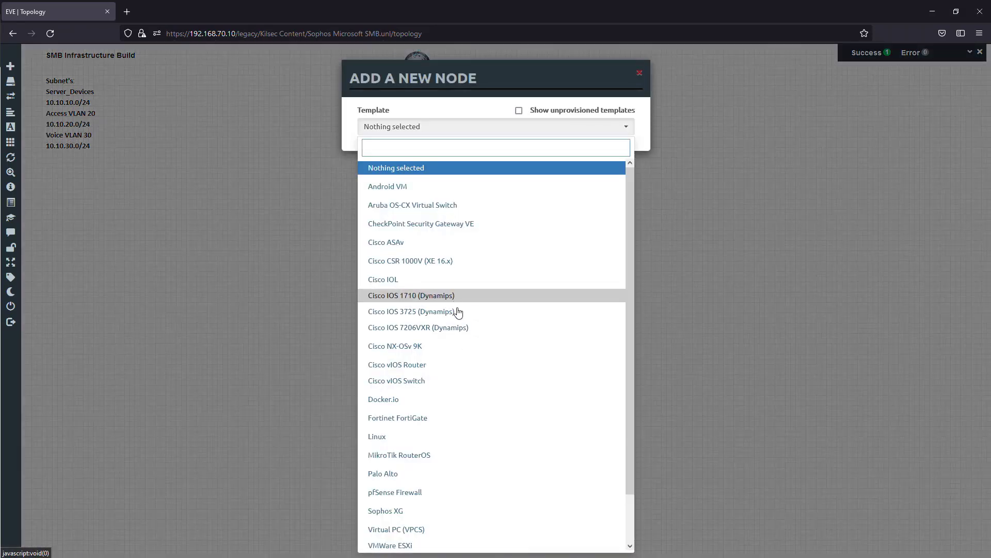
{"action": "scroll", "coordinate": [458, 517], "scroll_direction": "down", "scroll_amount": 3}
{"action": "left_click", "coordinate": [449, 514]}
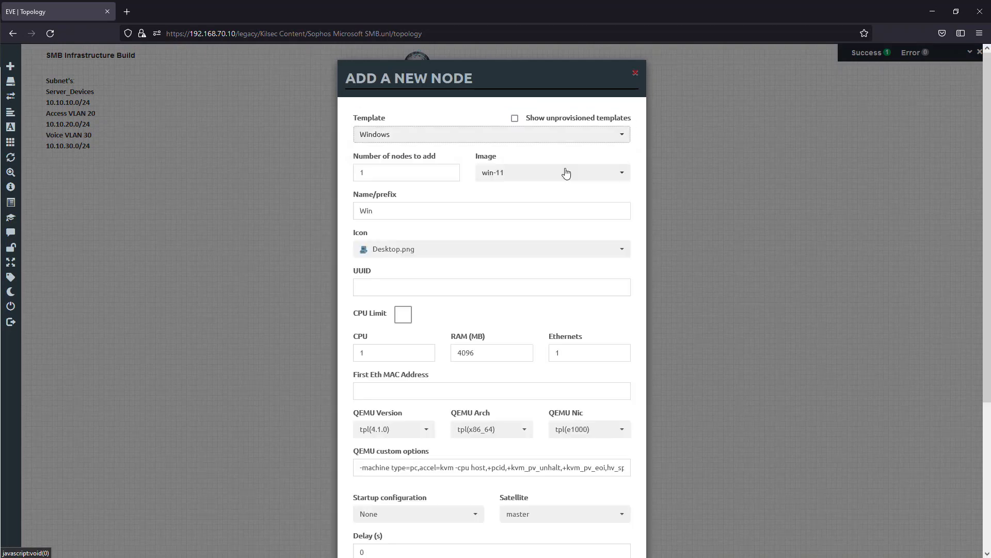
{"action": "left_click", "coordinate": [566, 173]}
{"action": "left_click", "coordinate": [570, 197]}
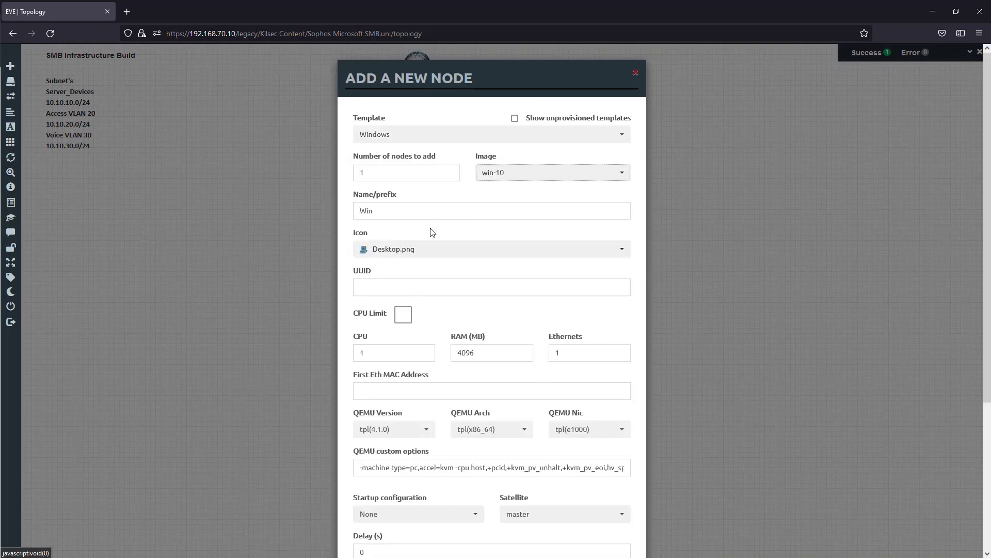
{"action": "key", "text": "Tab"}
{"action": "type", "text": "Wor"}
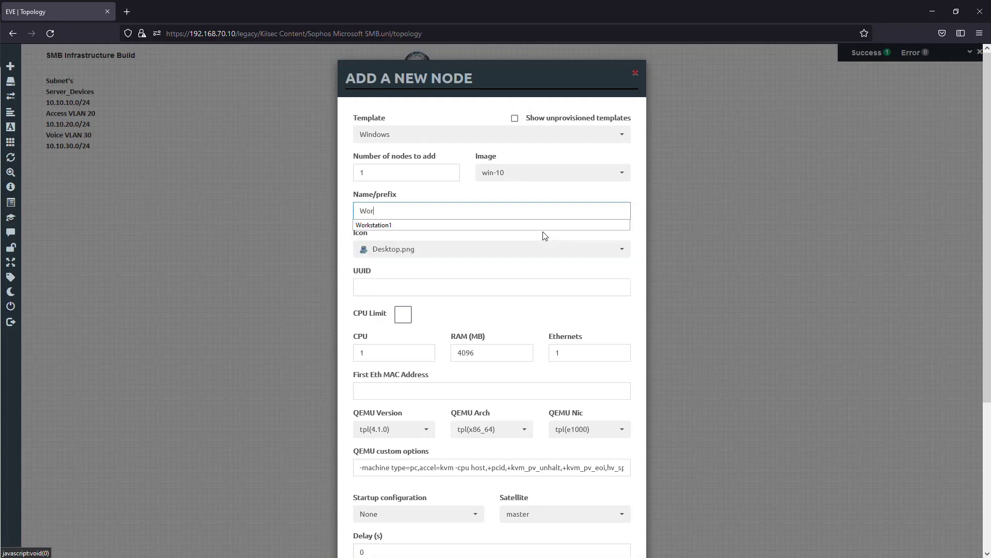
{"action": "type", "text": "kstat"}
{"action": "left_click", "coordinate": [538, 227]}
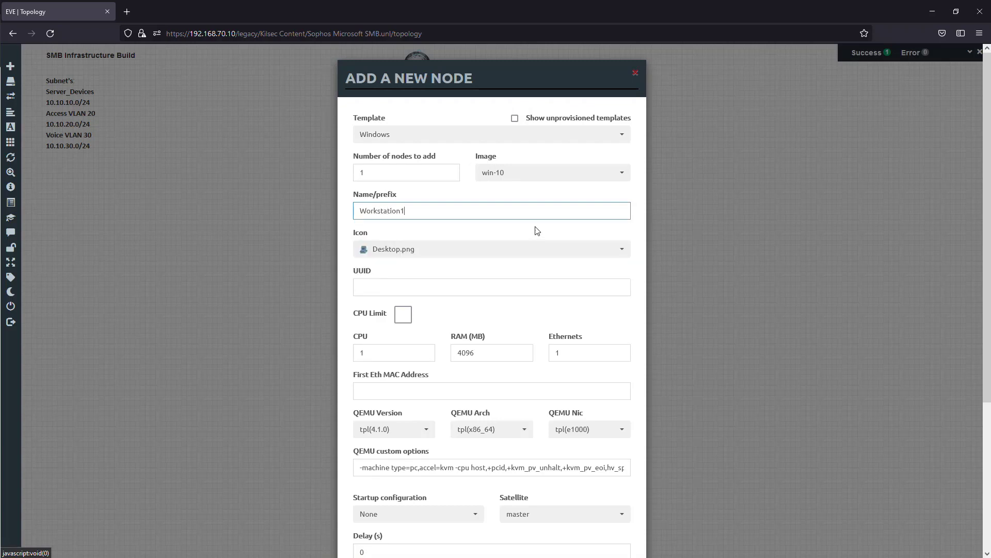
- Set the Workstation1 node's icon to Desktop4.png
{"action": "left_click", "coordinate": [497, 250]}
{"action": "scroll", "coordinate": [445, 416], "scroll_direction": "down", "scroll_amount": 8}
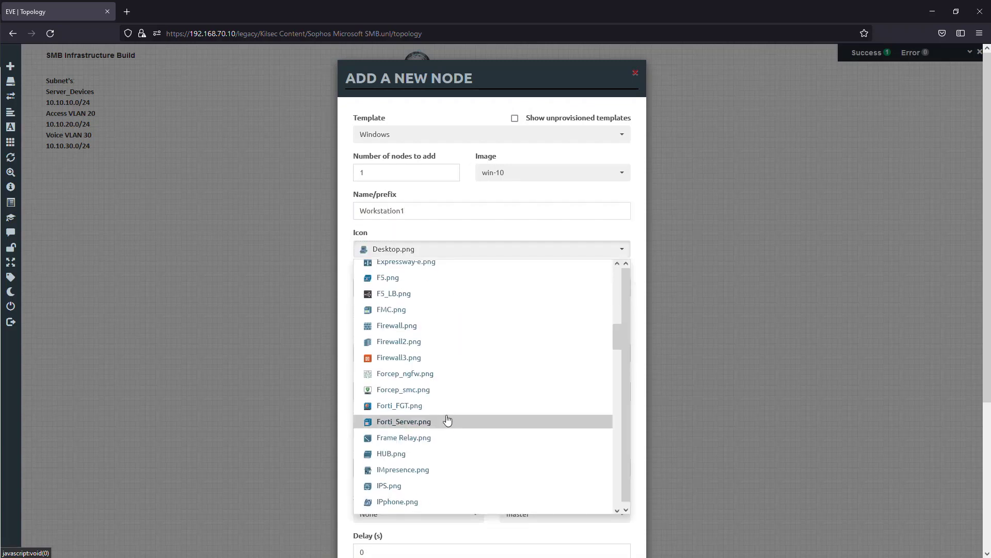
{"action": "scroll", "coordinate": [446, 413], "scroll_direction": "down", "scroll_amount": 6}
{"action": "scroll", "coordinate": [445, 403], "scroll_direction": "up", "scroll_amount": 3}
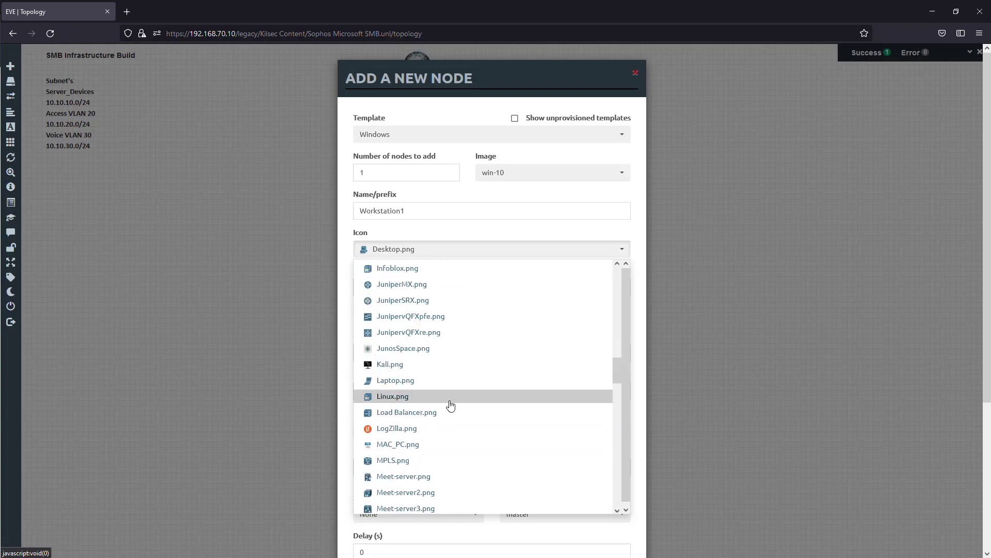
{"action": "scroll", "coordinate": [446, 391], "scroll_direction": "down", "scroll_amount": 15}
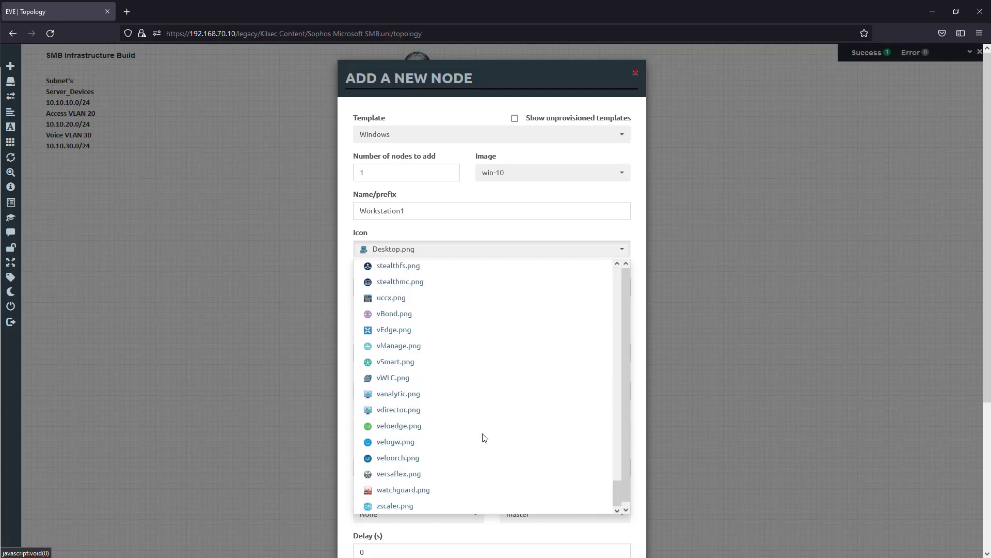
{"action": "scroll", "coordinate": [482, 433], "scroll_direction": "up", "scroll_amount": 5}
{"action": "scroll", "coordinate": [477, 428], "scroll_direction": "up", "scroll_amount": 4}
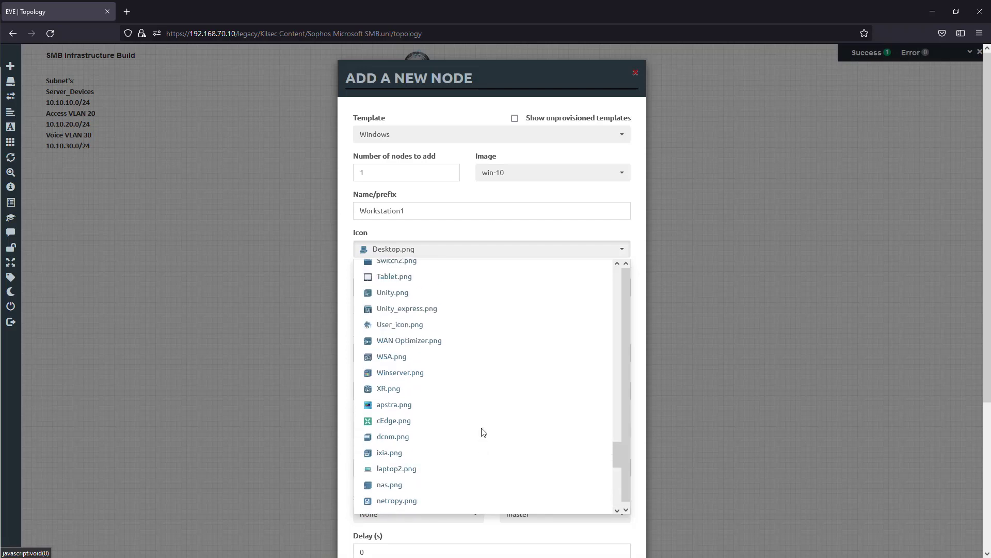
{"action": "scroll", "coordinate": [482, 424], "scroll_direction": "up", "scroll_amount": 5}
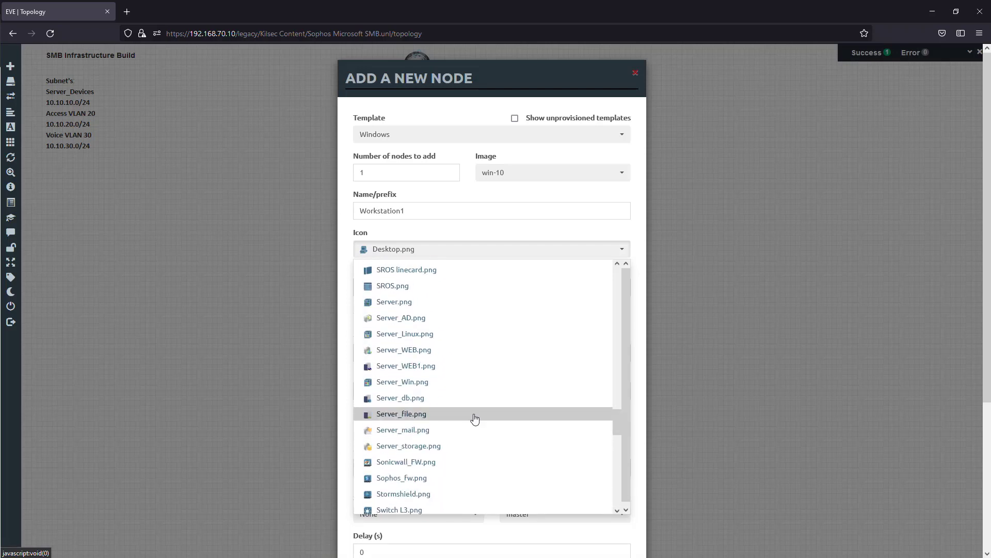
{"action": "scroll", "coordinate": [493, 382], "scroll_direction": "up", "scroll_amount": 5}
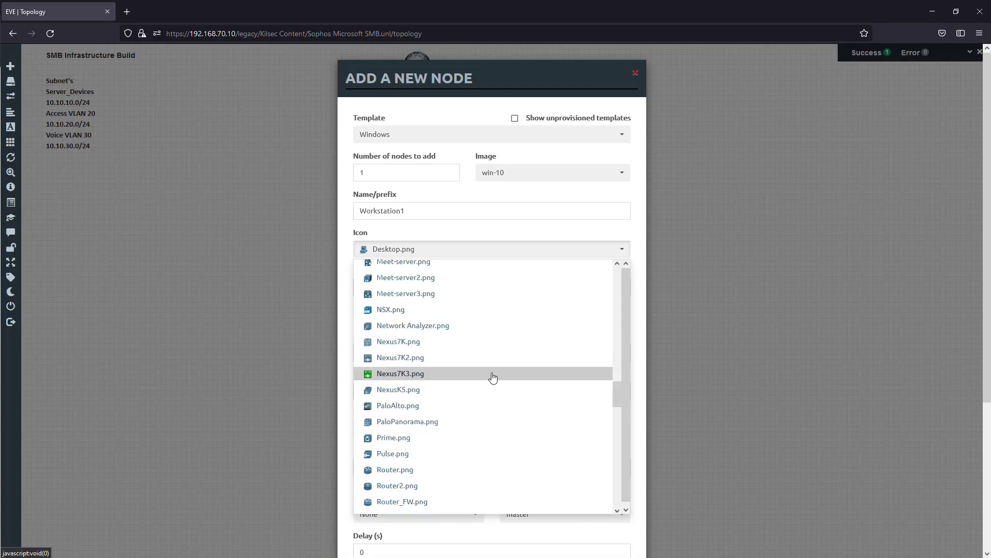
{"action": "scroll", "coordinate": [495, 378], "scroll_direction": "up", "scroll_amount": 4}
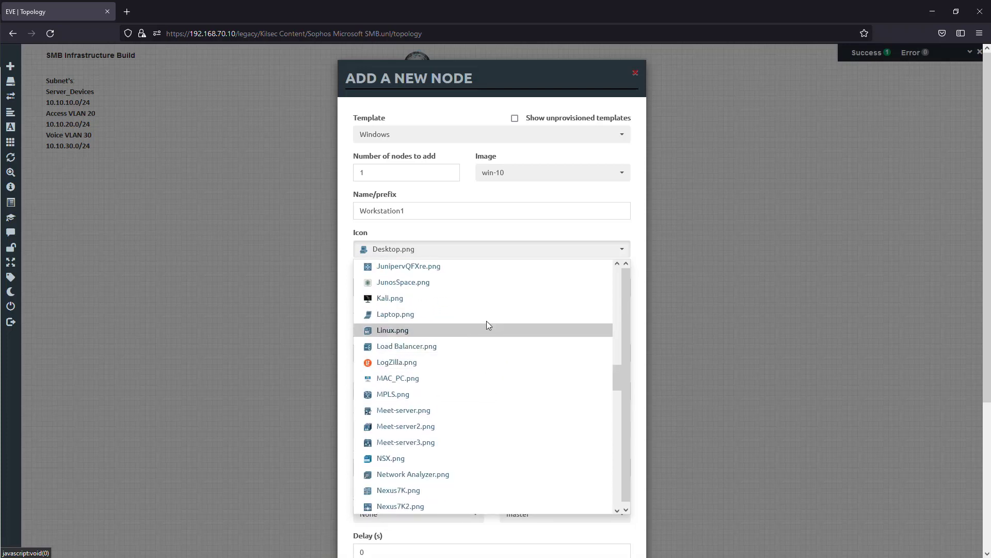
{"action": "scroll", "coordinate": [490, 336], "scroll_direction": "up", "scroll_amount": 5}
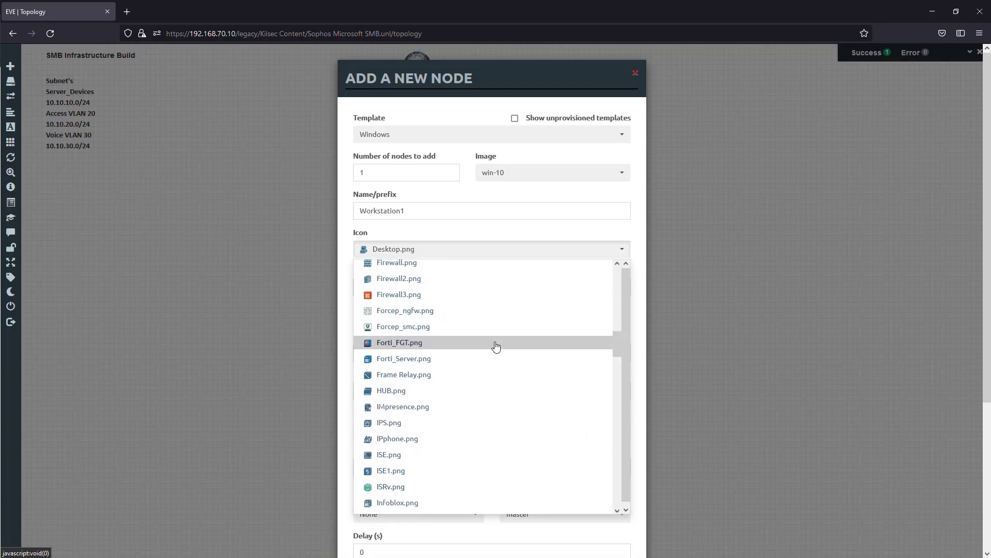
{"action": "scroll", "coordinate": [496, 346], "scroll_direction": "up", "scroll_amount": 3}
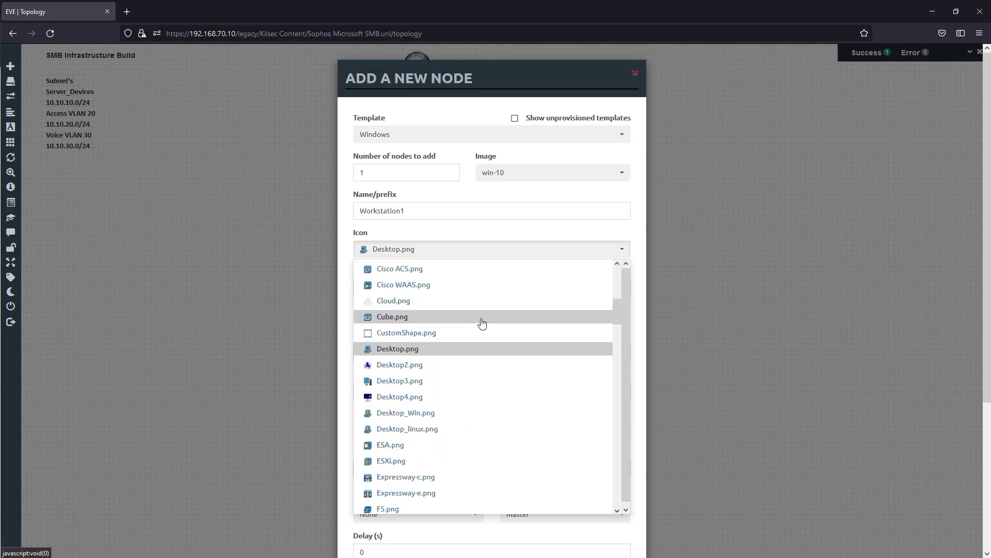
{"action": "scroll", "coordinate": [488, 392], "scroll_direction": "up", "scroll_amount": 4}
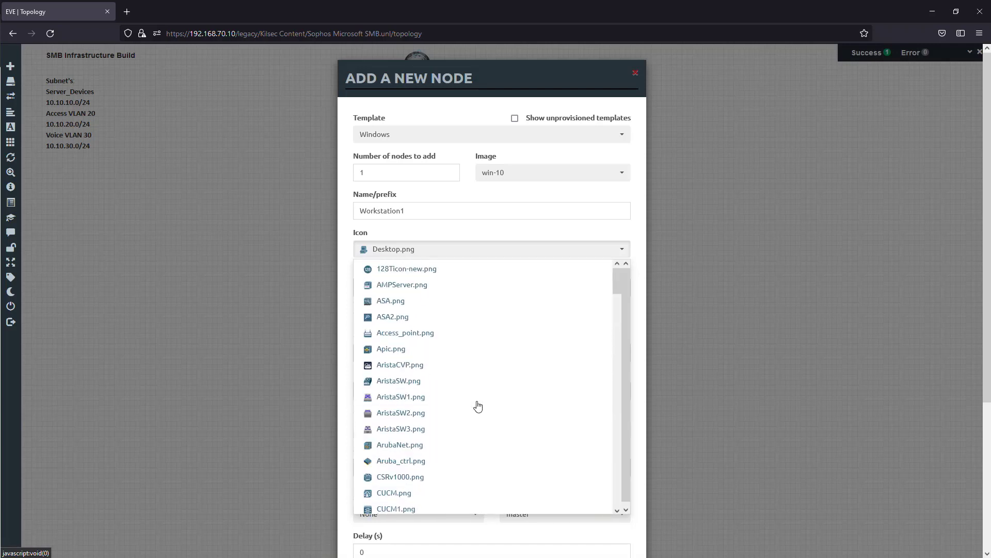
{"action": "scroll", "coordinate": [488, 401], "scroll_direction": "down", "scroll_amount": 5}
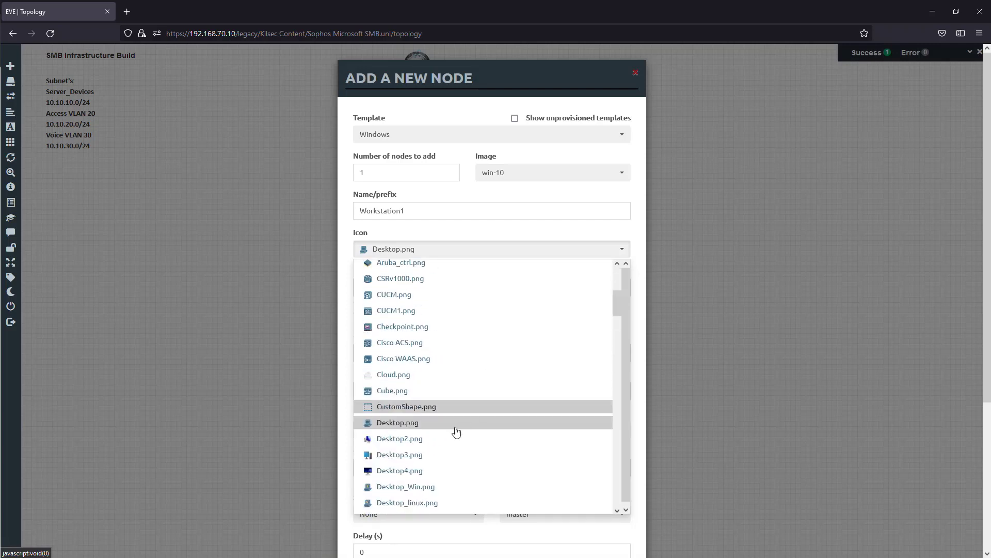
{"action": "left_click", "coordinate": [419, 322]}
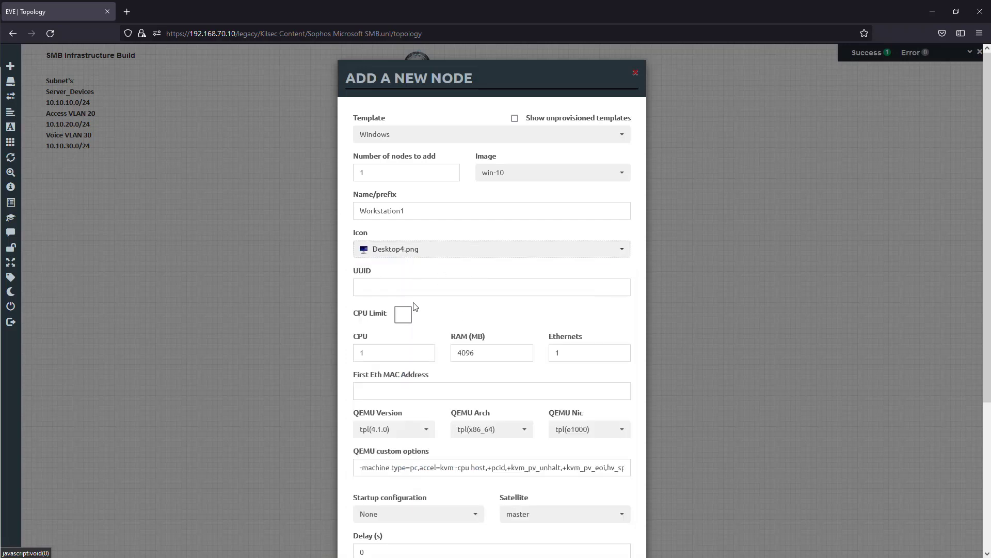
- Give Workstation1 2 CPUs and 6144 MB of RAM, save it, and place it to the right of the ArubaCX switch
{"action": "double_click", "coordinate": [379, 355]}
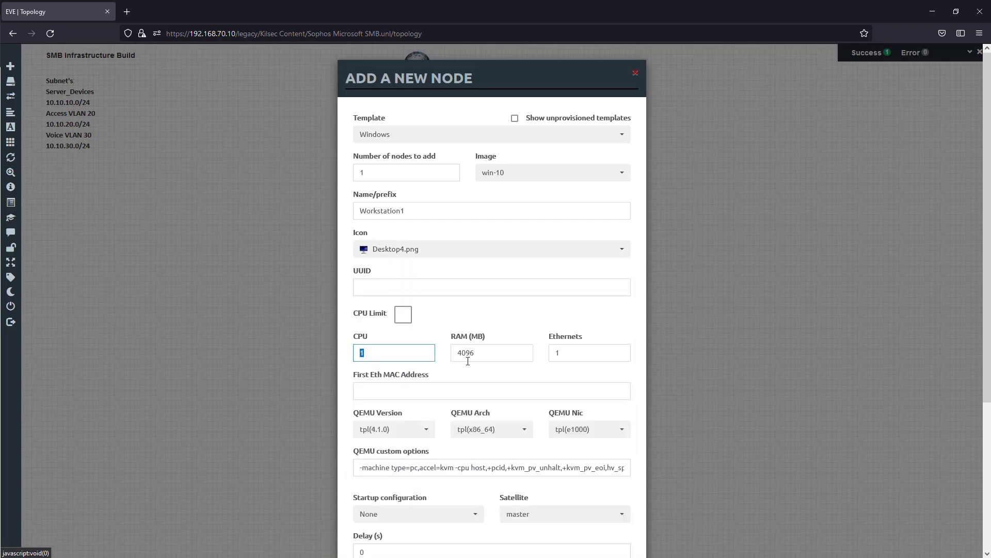
{"action": "type", "text": "2"}
{"action": "key", "text": "Tab"}
{"action": "type", "text": "6"}
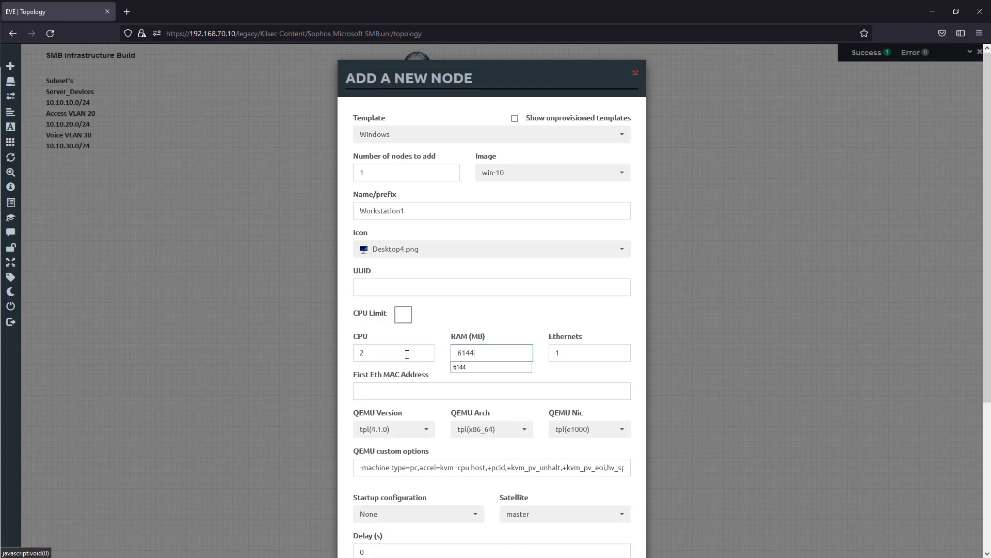
{"action": "type", "text": "144"}
{"action": "scroll", "coordinate": [469, 511], "scroll_direction": "down", "scroll_amount": 4}
{"action": "left_click", "coordinate": [440, 526]}
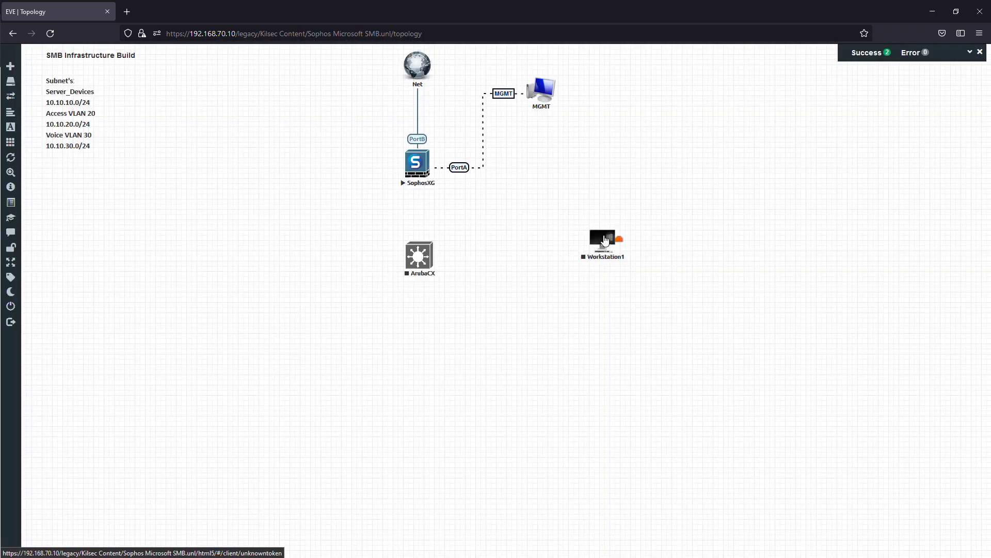
{"action": "left_click_drag", "start_coordinate": [606, 240], "coordinate": [570, 259]}
- Start a new node from the Windows Server template with the winserver-2022 image
{"action": "right_click", "coordinate": [245, 264]}
{"action": "left_click", "coordinate": [284, 282]}
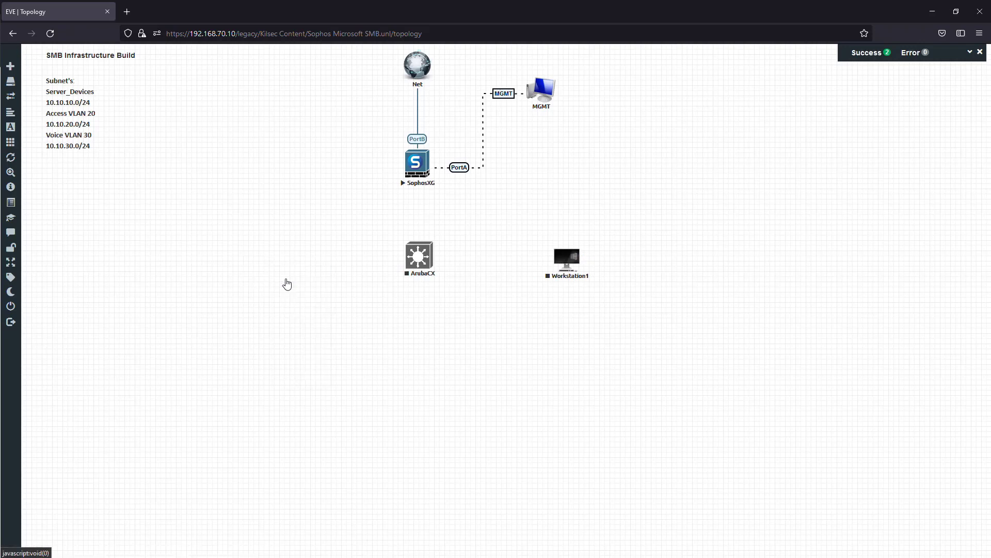
{"action": "scroll", "coordinate": [459, 377], "scroll_direction": "down", "scroll_amount": 3}
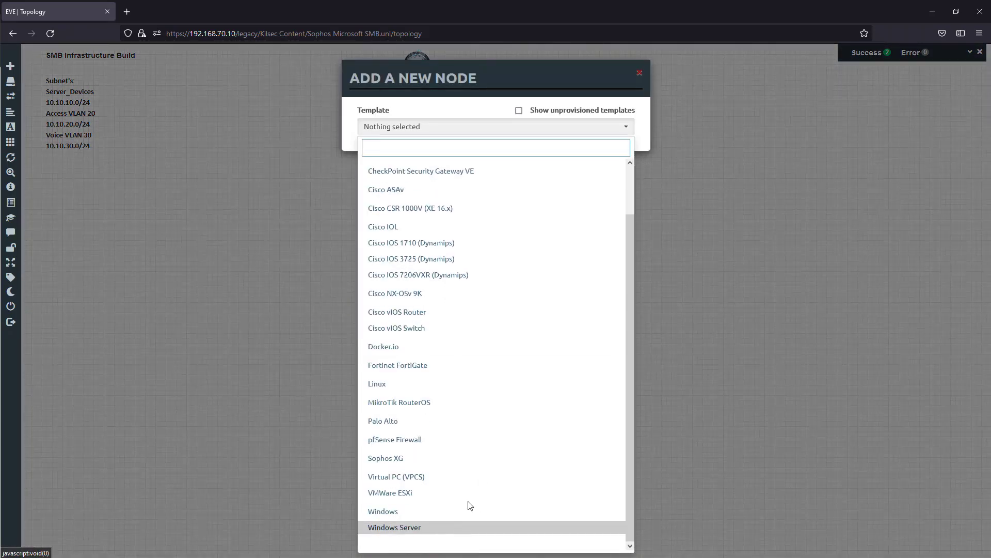
{"action": "left_click", "coordinate": [465, 527]}
{"action": "left_click", "coordinate": [556, 173]}
{"action": "left_click", "coordinate": [503, 203]}
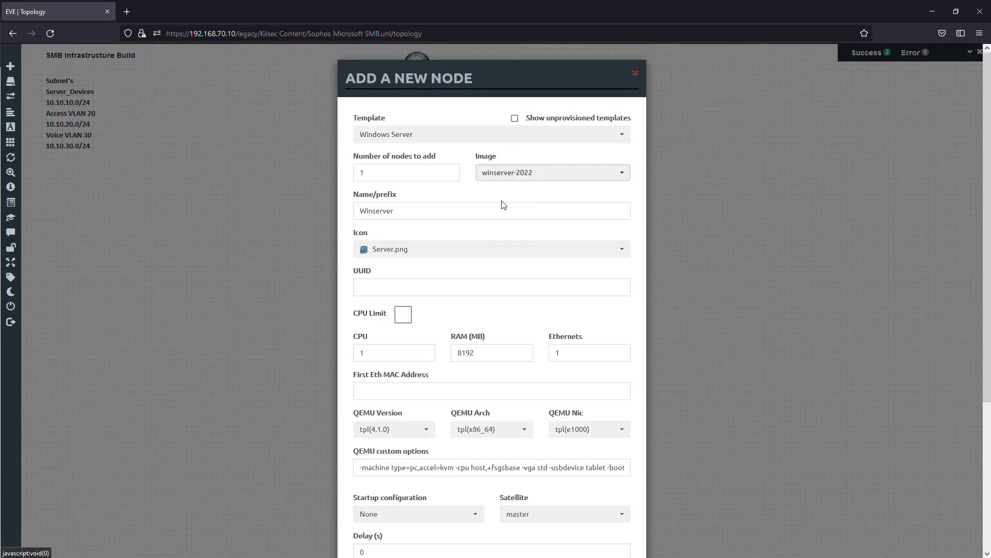
- Set the Windows Server node's icon to server3.png
{"action": "scroll", "coordinate": [428, 223], "scroll_direction": "down", "scroll_amount": 2}
{"action": "left_click", "coordinate": [425, 200]}
{"action": "scroll", "coordinate": [460, 356], "scroll_direction": "down", "scroll_amount": 3}
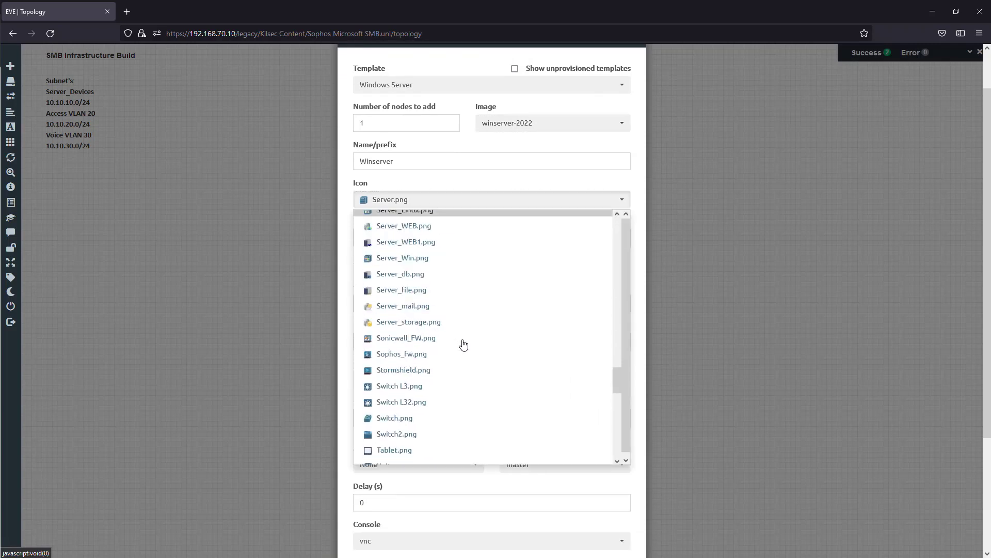
{"action": "scroll", "coordinate": [467, 348], "scroll_direction": "down", "scroll_amount": 8}
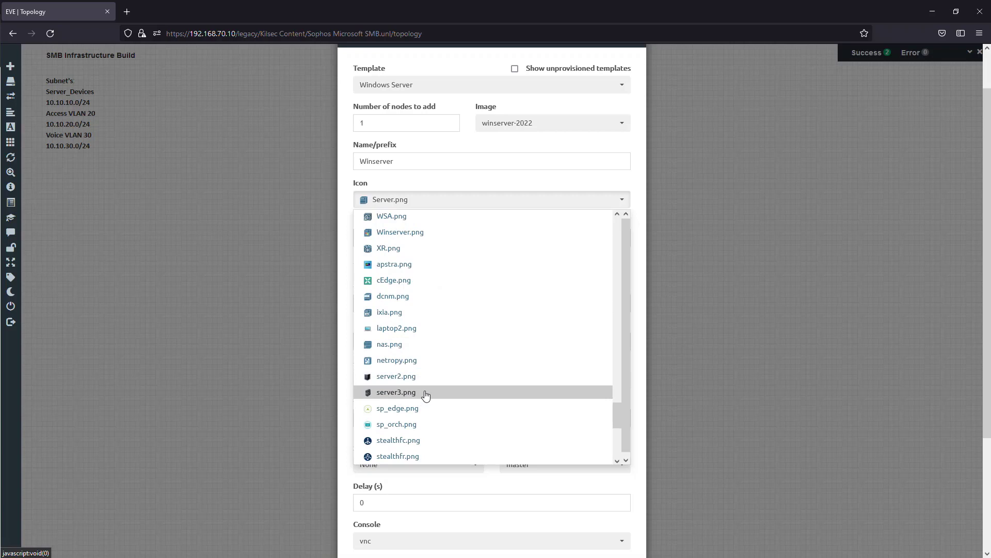
{"action": "left_click", "coordinate": [431, 393]}
- Give the Winserver node 2 CPUs and 2 Ethernets, save it, and place it to the left of the ArubaCX switch
{"action": "double_click", "coordinate": [400, 304]}
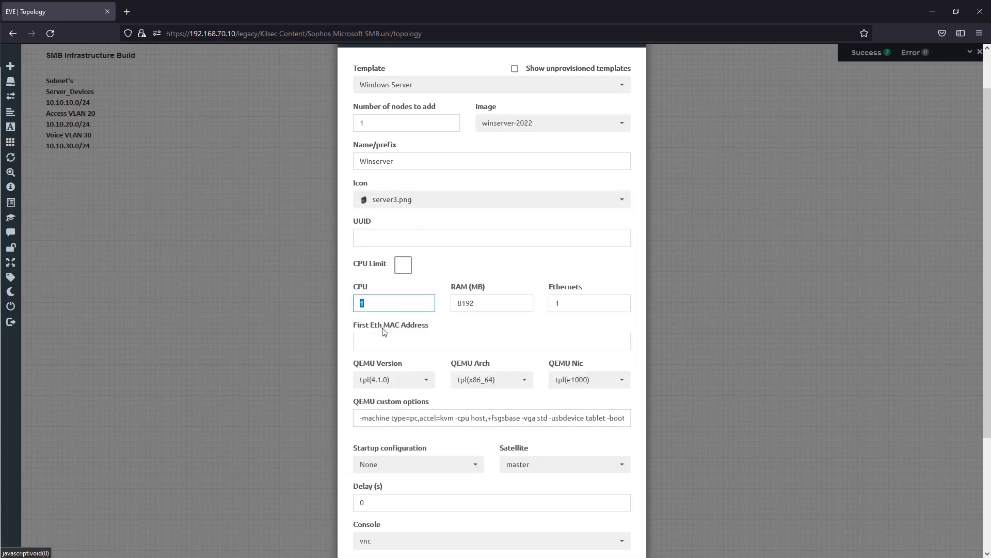
{"action": "type", "text": "2"}
{"action": "scroll", "coordinate": [495, 334], "scroll_direction": "down", "scroll_amount": 3}
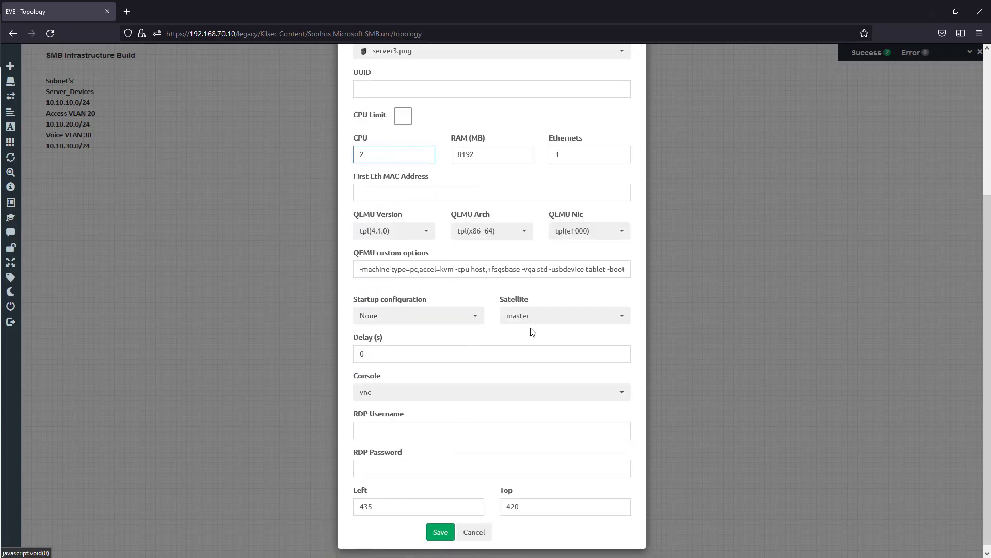
{"action": "double_click", "coordinate": [571, 155]}
{"action": "type", "text": "2"}
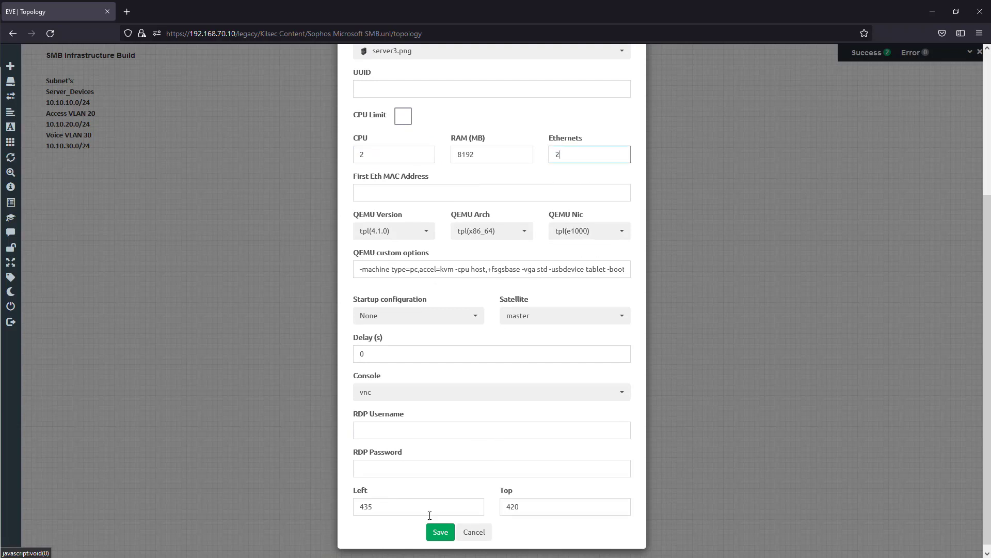
{"action": "left_click", "coordinate": [440, 532]}
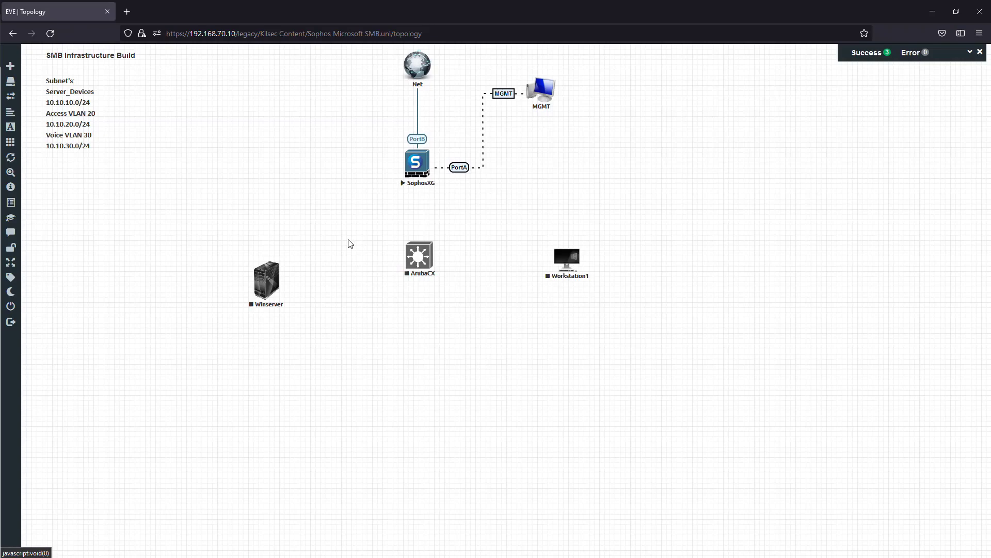
{"action": "left_click_drag", "start_coordinate": [267, 279], "coordinate": [292, 250]}
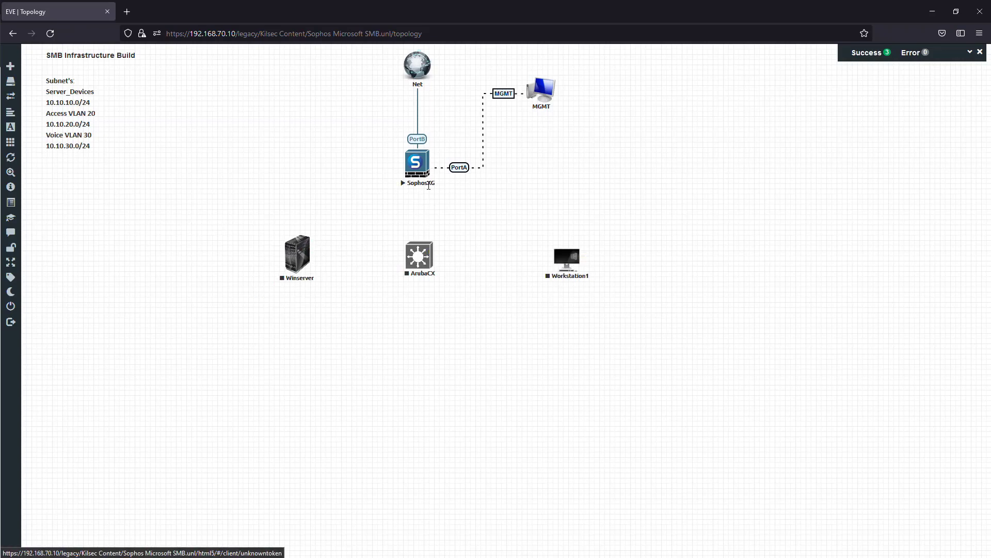
{"action": "left_click", "coordinate": [432, 162]}
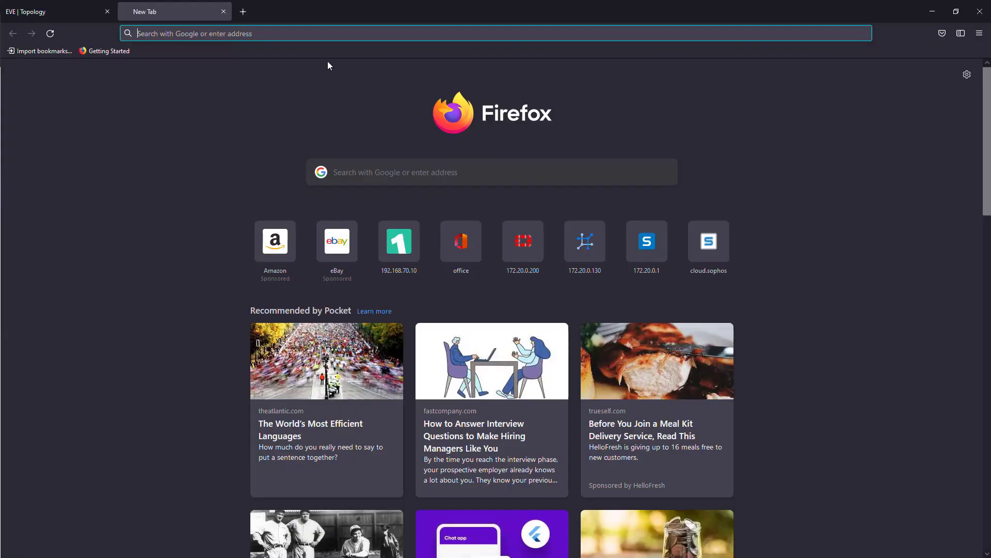
{"action": "type", "text": "https://"}
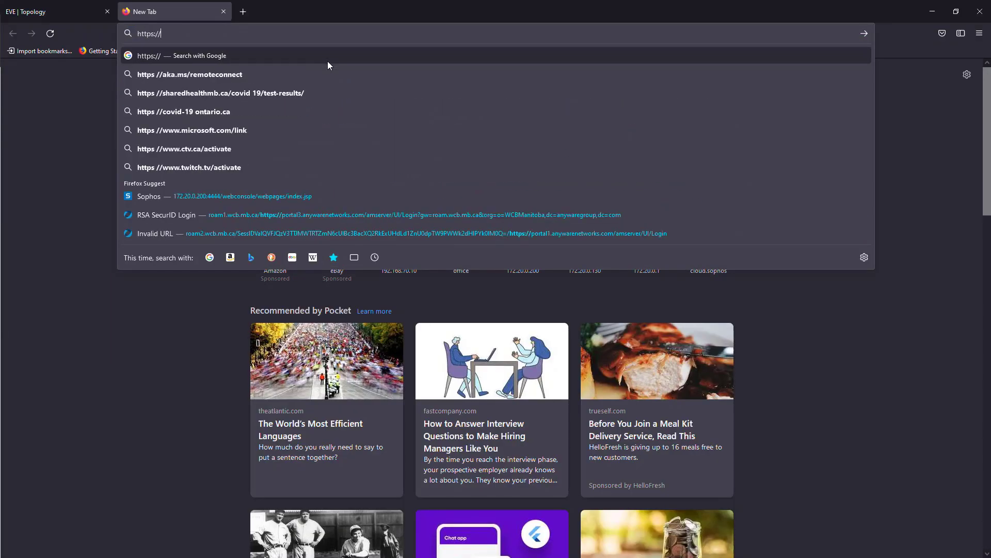
{"action": "type", "text": "172.20.0.200:4444/"}
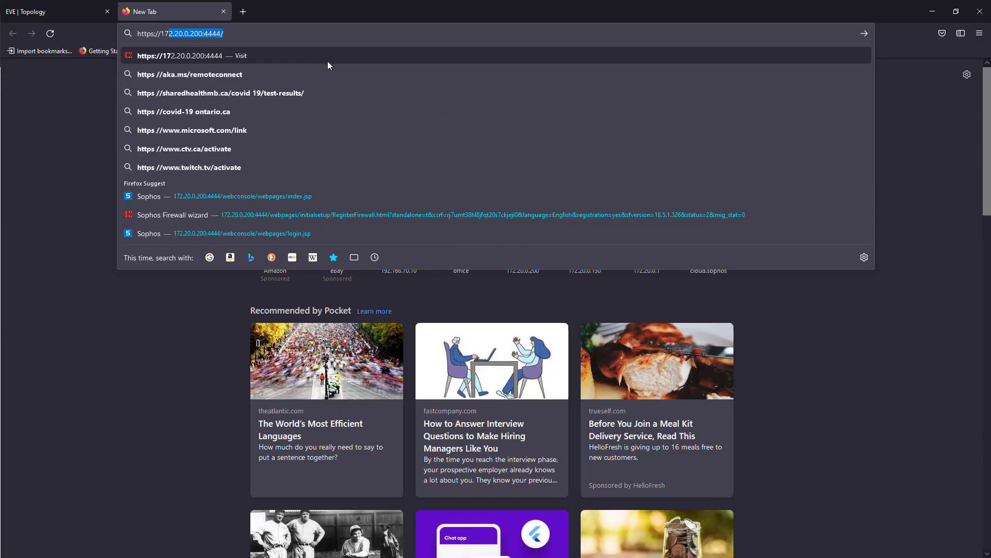
{"action": "key", "text": "Return"}
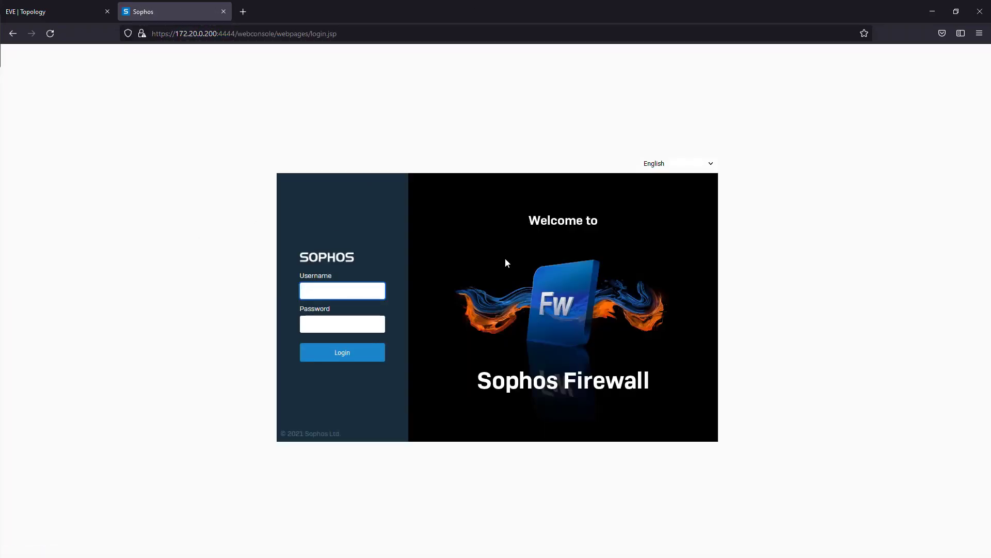
- Log in to the firewall as admin with the account password and dismiss the dialog over the control center
{"action": "type", "text": "admin"}
{"action": "key", "text": "Tab"}
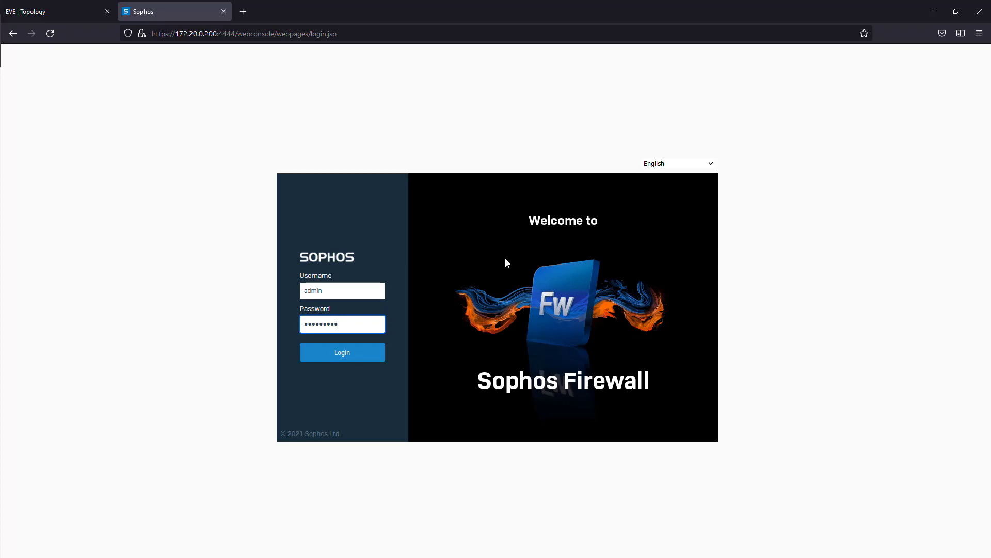
{"action": "type", "text": "1"}
{"action": "key", "text": "Return"}
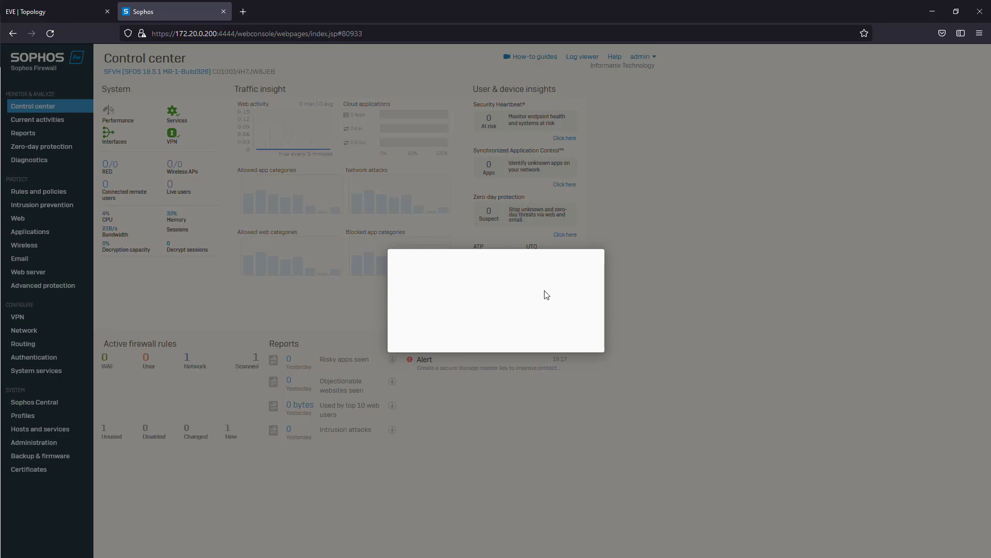
{"action": "left_click", "coordinate": [567, 397]}
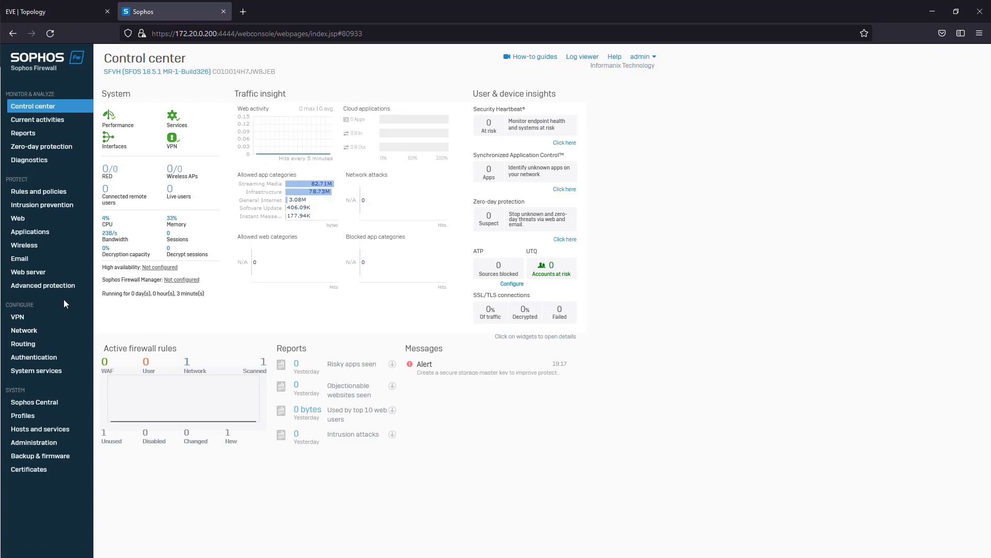
- Go to the firewall's network zones and start adding a new zone
{"action": "left_click", "coordinate": [46, 332]}
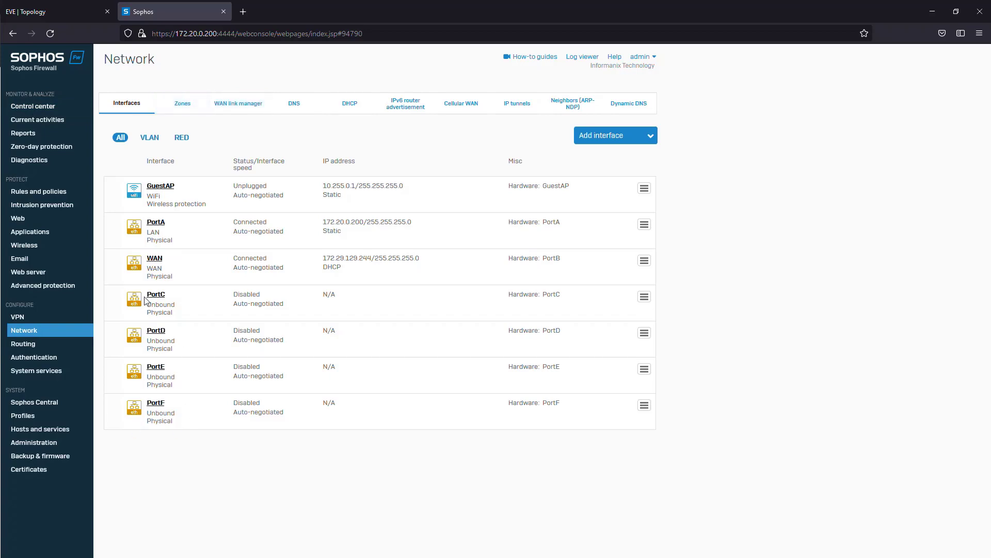
{"action": "left_click", "coordinate": [190, 104]}
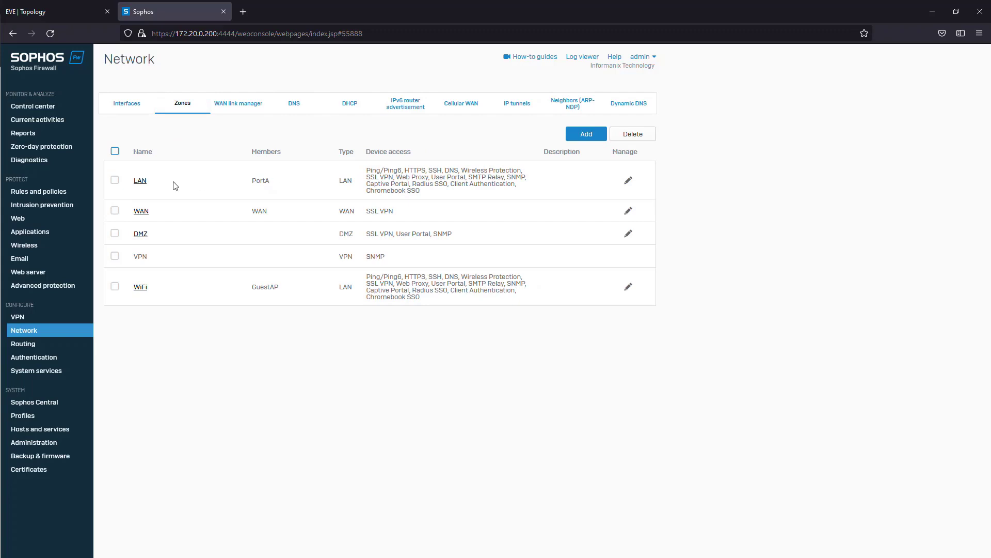
{"action": "left_click_drag", "start_coordinate": [128, 181], "coordinate": [176, 181]}
{"action": "left_click", "coordinate": [176, 181]}
{"action": "double_click", "coordinate": [320, 275]}
{"action": "left_click", "coordinate": [292, 263]}
{"action": "left_click", "coordinate": [582, 132]}
- Name the new LAN-type zone HQLAN and allow the HTTPS and SSH admin services
{"action": "type", "text": "Server"}
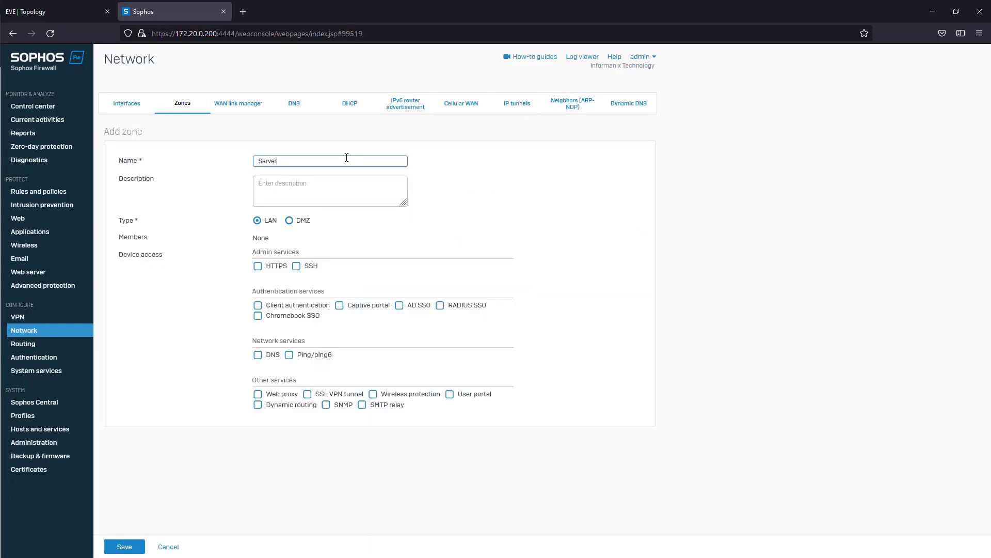
{"action": "key", "text": "BackSpace"}
{"action": "type", "text": "HQLAN"}
{"action": "left_click", "coordinate": [258, 267]}
{"action": "left_click", "coordinate": [297, 267]}
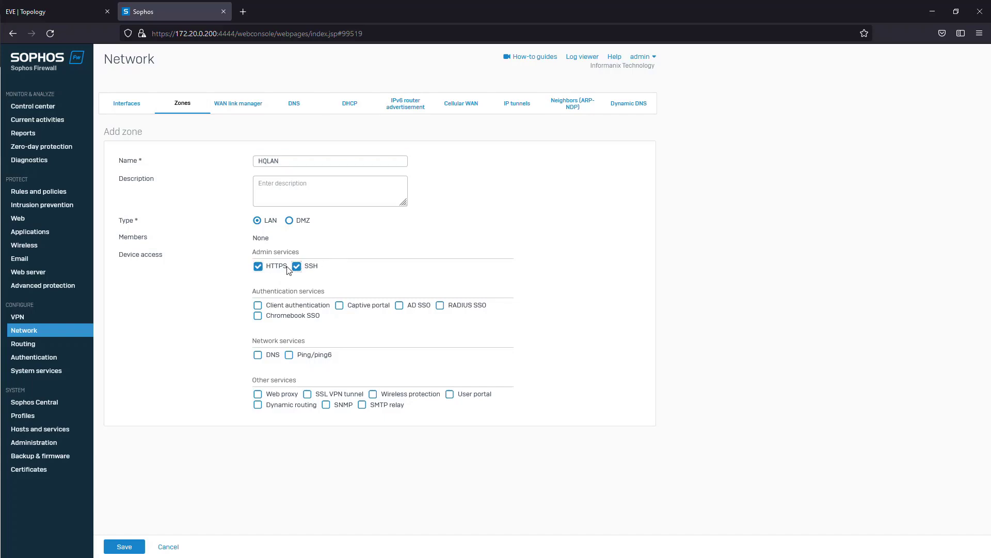
- Allow all authentication services plus DNS and Ping/ping6 for the new zone
{"action": "left_click", "coordinate": [288, 307]}
{"action": "left_click", "coordinate": [320, 316]}
{"action": "left_click", "coordinate": [369, 306]}
{"action": "left_click", "coordinate": [421, 306]}
{"action": "left_click", "coordinate": [442, 305]}
{"action": "left_click", "coordinate": [278, 356]}
{"action": "left_click", "coordinate": [291, 356]}
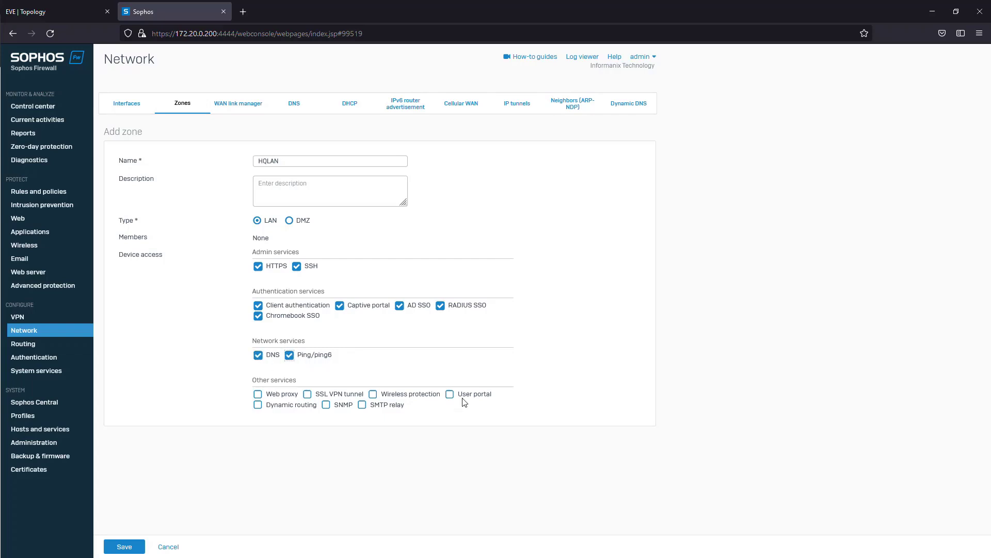
- Allow SNMP and Web proxy, rename the zone Server_Devices, and save it
{"action": "left_click", "coordinate": [343, 406]}
{"action": "left_click", "coordinate": [272, 397]}
{"action": "left_click_drag", "start_coordinate": [299, 161], "coordinate": [223, 174]}
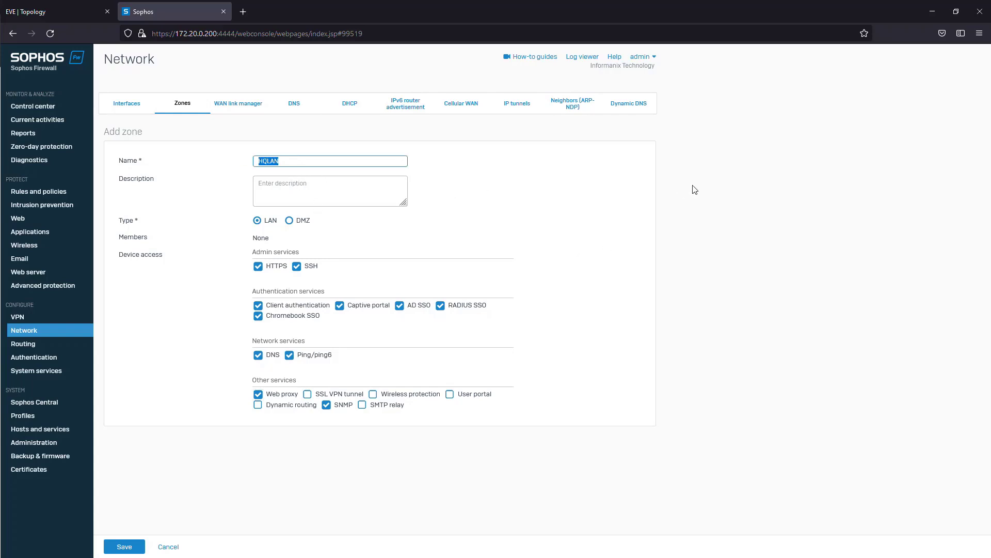
{"action": "type", "text": "Se"}
{"action": "type", "text": "rver_Devices"}
{"action": "left_click", "coordinate": [125, 546]}
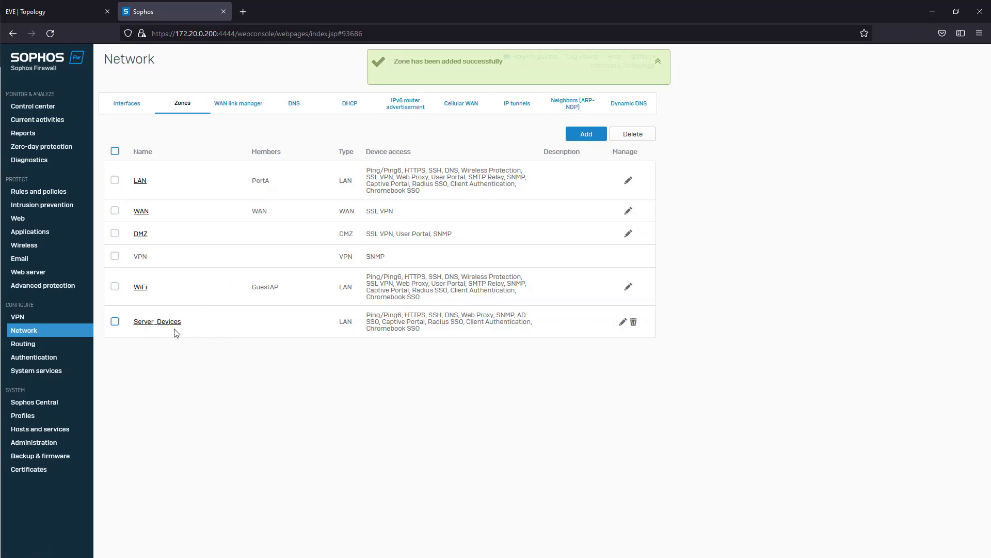
- Start a new LAN-type zone named Access and allow all five authentication services
{"action": "left_click", "coordinate": [578, 138]}
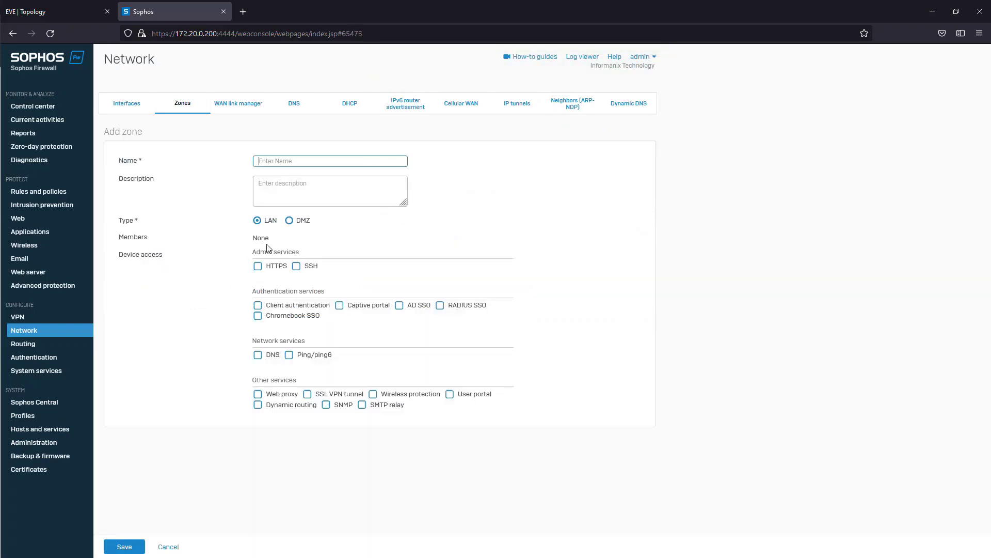
{"action": "type", "text": "Access"}
{"action": "left_click", "coordinate": [288, 308]}
{"action": "left_click", "coordinate": [340, 306]}
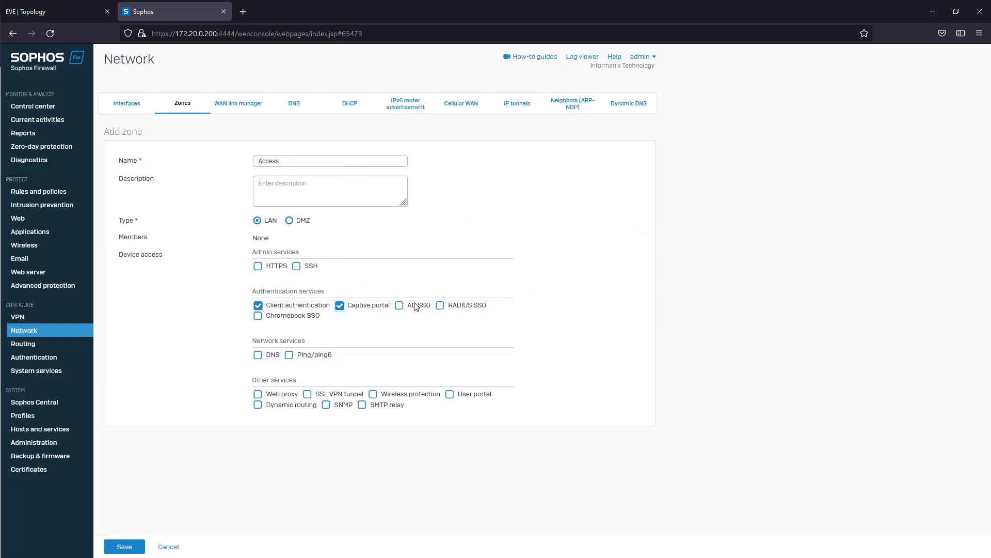
{"action": "left_click", "coordinate": [399, 306]}
{"action": "left_click", "coordinate": [448, 308]}
{"action": "left_click", "coordinate": [296, 316]}
- Allow DNS, Ping/ping6 and User portal for the Access zone and save it
{"action": "left_click", "coordinate": [269, 355]}
{"action": "left_click", "coordinate": [299, 357]}
{"action": "left_click", "coordinate": [479, 397]}
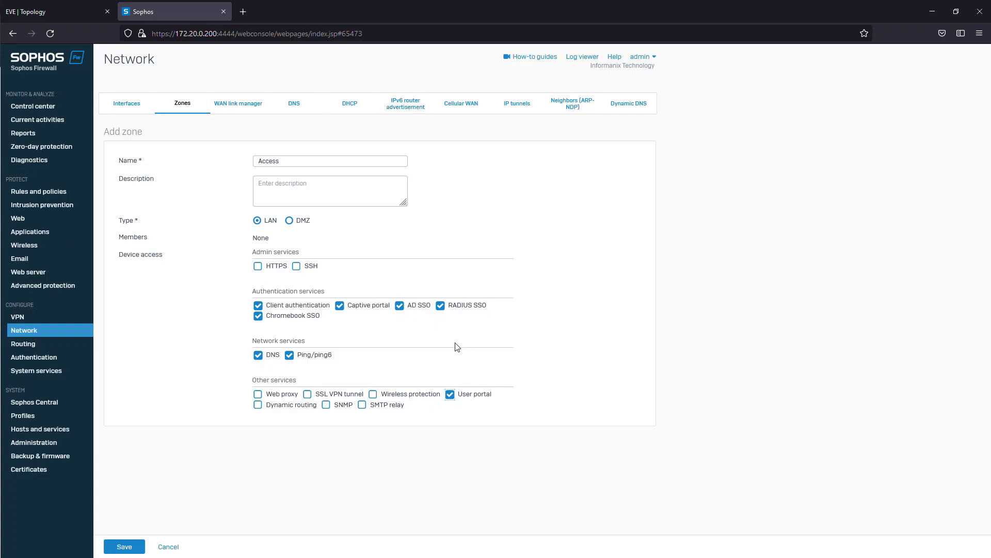
{"action": "left_click", "coordinate": [126, 546]}
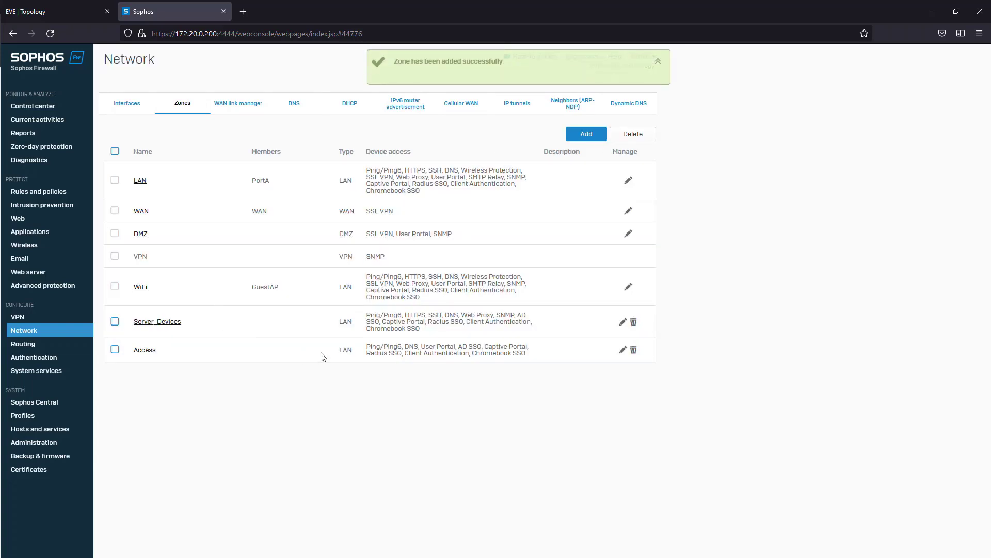
- Add a LAN-type zone named Voice that allows only DNS and Ping/ping6, and save it
{"action": "left_click", "coordinate": [585, 135]}
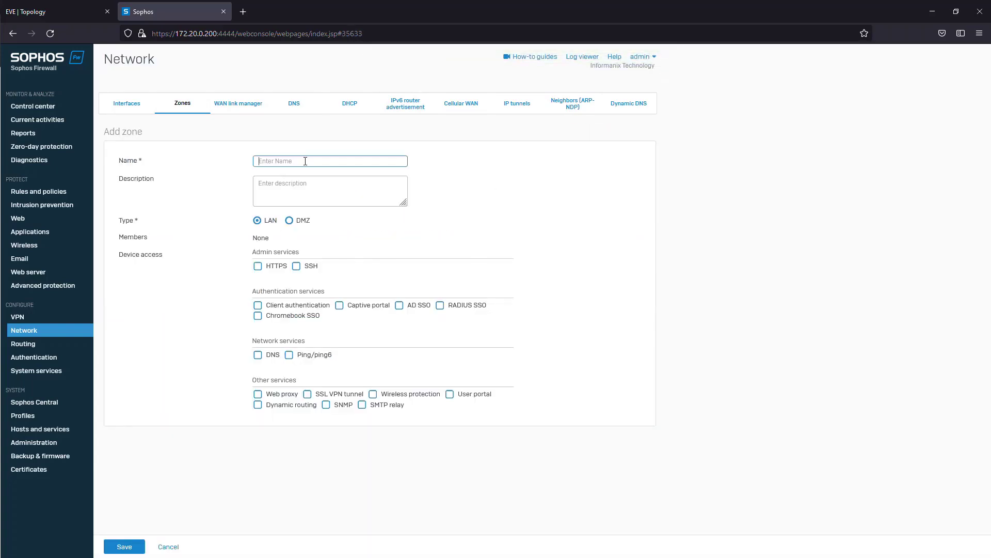
{"action": "type", "text": "Voice"}
{"action": "left_click", "coordinate": [264, 355]}
{"action": "left_click", "coordinate": [301, 355]}
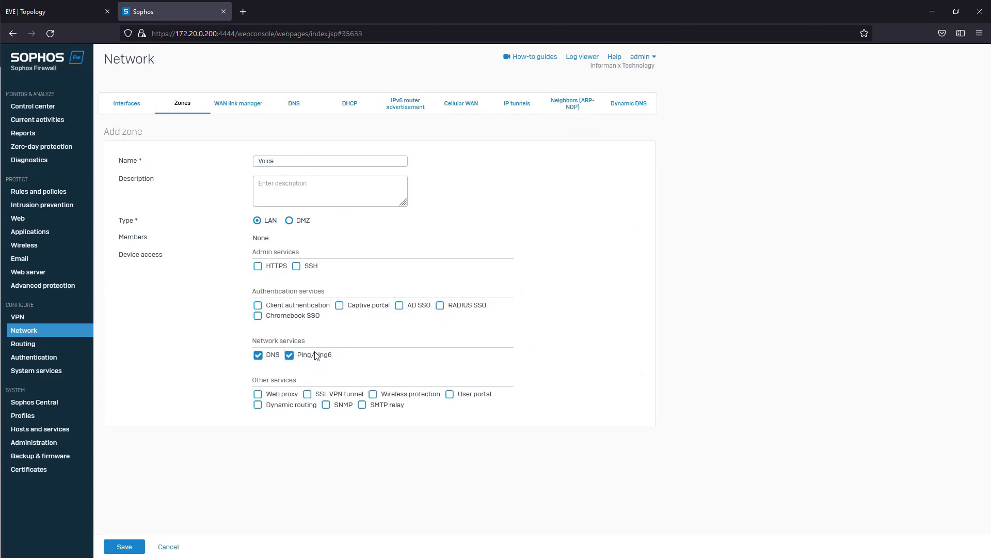
{"action": "left_click", "coordinate": [124, 546]}
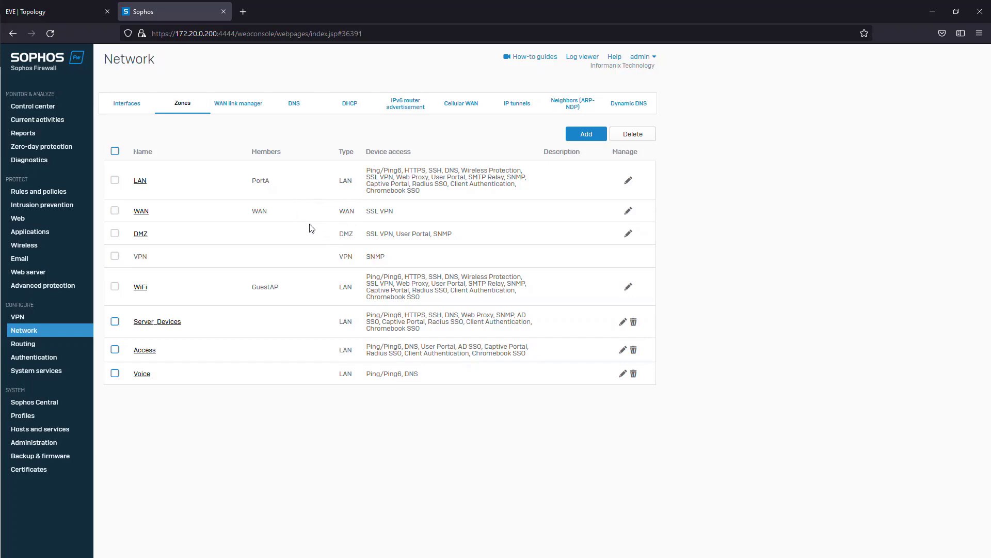
- Edit the PortF interface, assign it to the Server_Devices zone, and name it HQLAN
{"action": "left_click", "coordinate": [124, 106]}
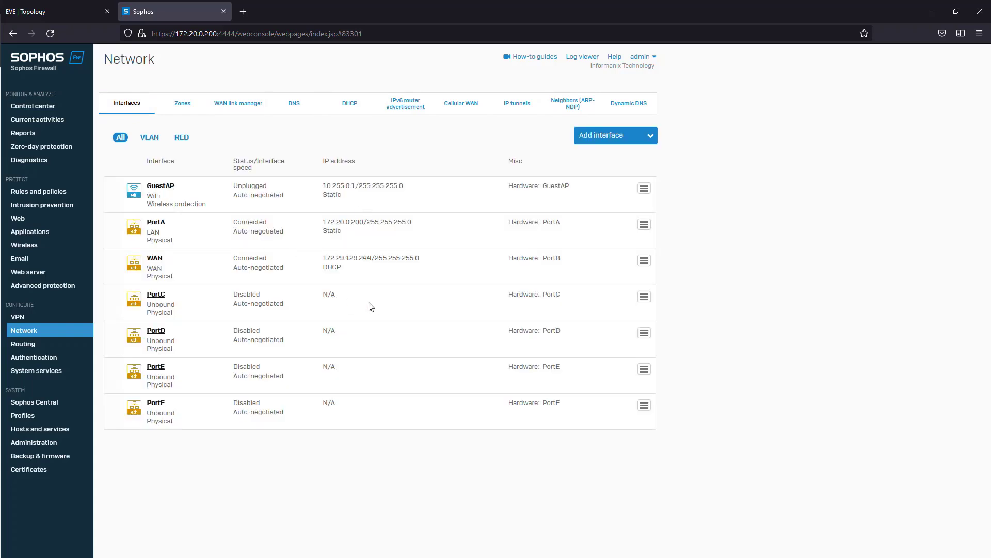
{"action": "left_click_drag", "start_coordinate": [611, 137], "coordinate": [484, 155]}
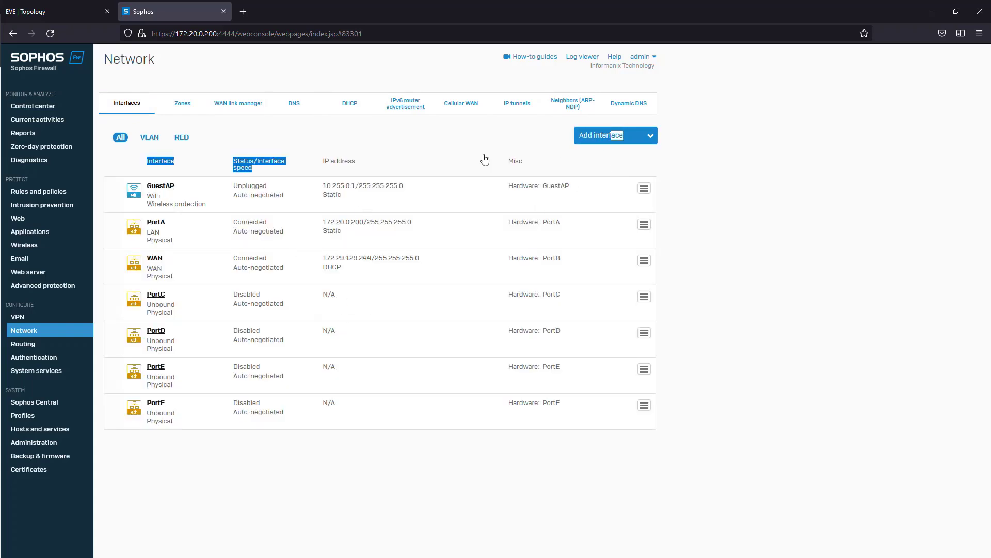
{"action": "left_click", "coordinate": [475, 159]}
{"action": "left_click", "coordinate": [156, 403]}
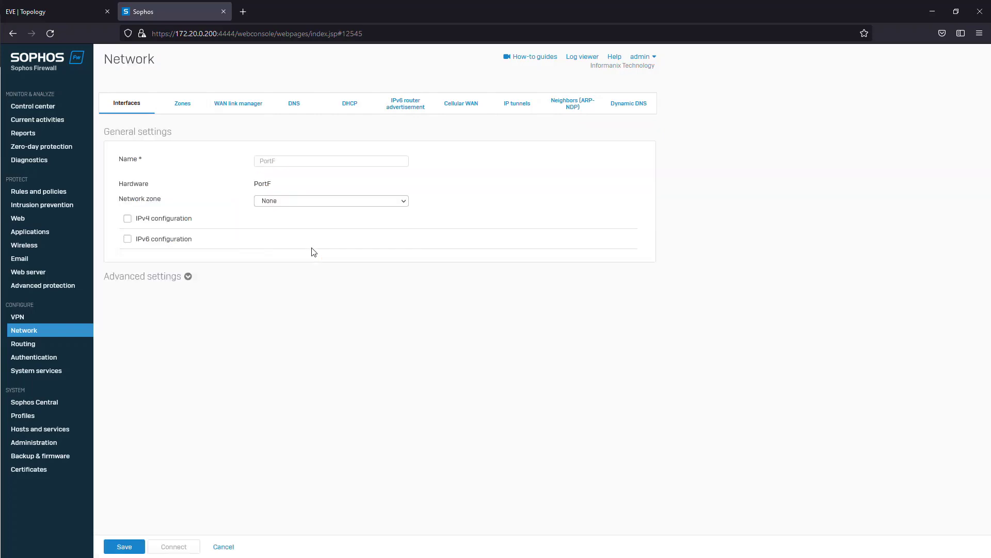
{"action": "left_click", "coordinate": [321, 201]}
{"action": "left_click", "coordinate": [299, 199]}
{"action": "left_click", "coordinate": [287, 201]}
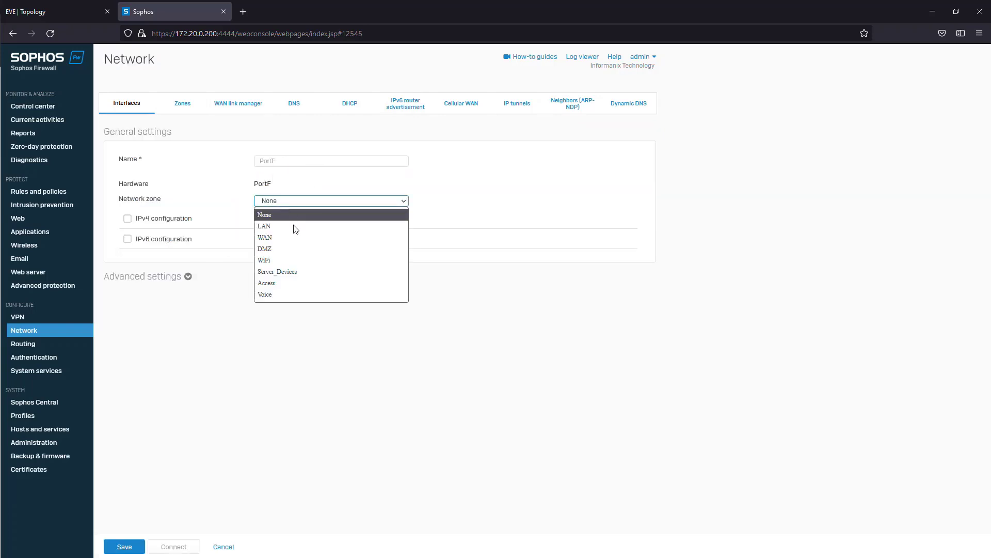
{"action": "left_click", "coordinate": [305, 268]}
{"action": "double_click", "coordinate": [296, 161]}
{"action": "type", "text": "HQLAN"}
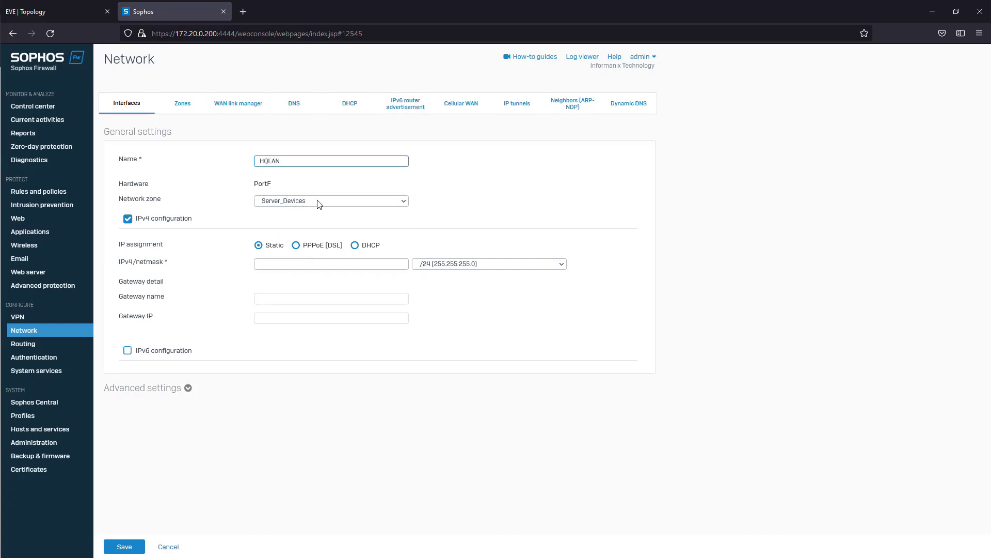
- Set the HQLAN interface's static IPv4 address to 10.10.10.1 with a /24 netmask, then save and confirm the update
{"action": "left_click", "coordinate": [274, 262]}
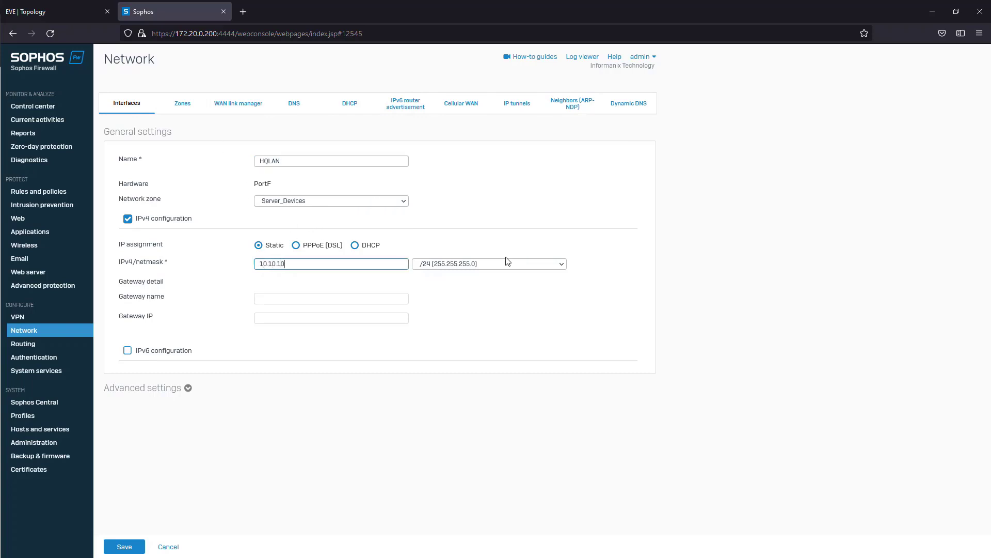
{"action": "left_click", "coordinate": [32, 12]}
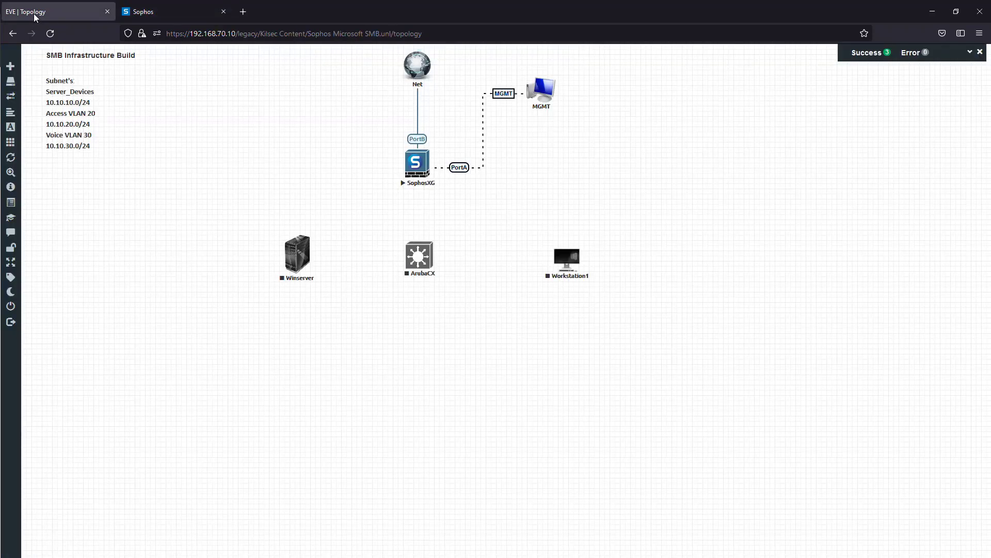
{"action": "left_click", "coordinate": [165, 13]}
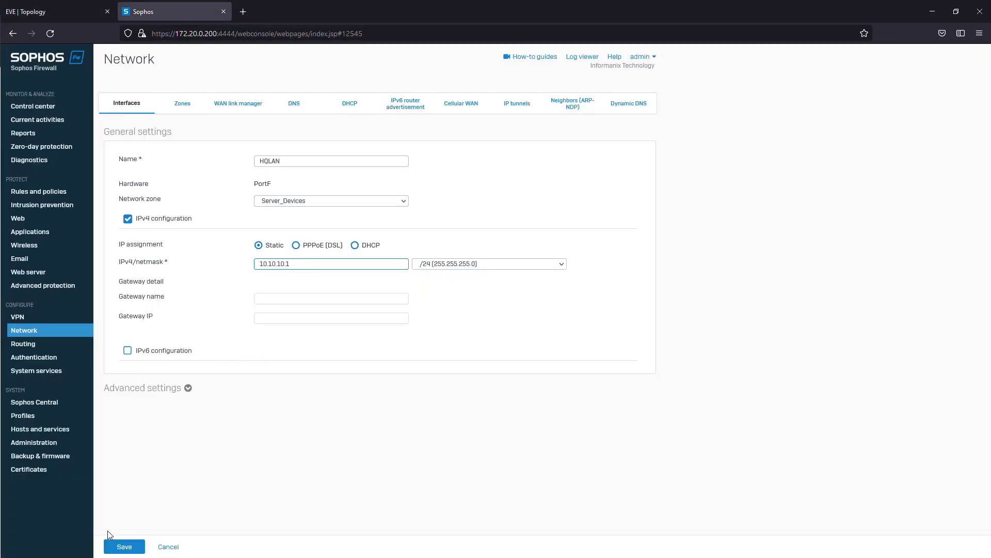
{"action": "left_click", "coordinate": [121, 543]}
{"action": "left_click", "coordinate": [462, 325]}
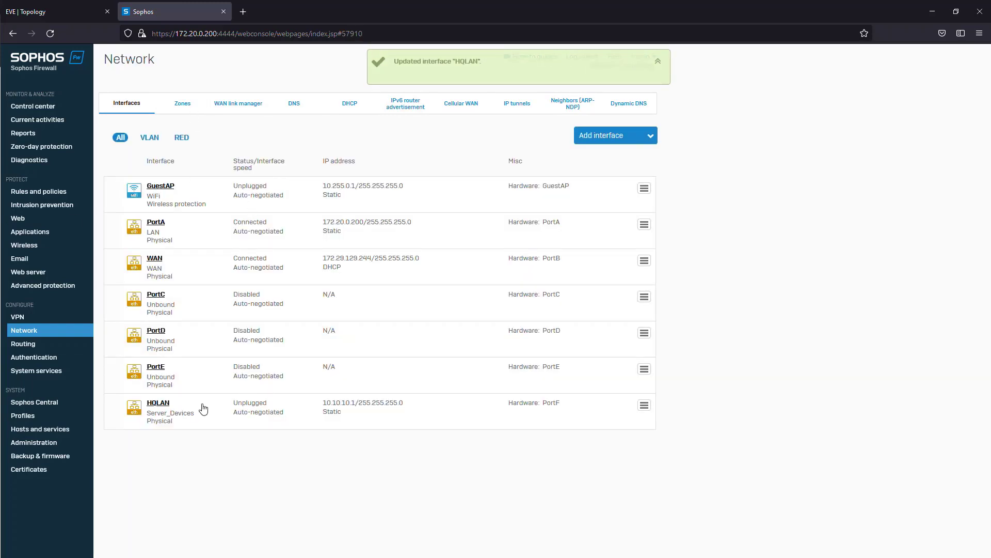
- Compare the HQLAN interface's IP address with the subnet list in the EVE-NG topology
{"action": "left_click_drag", "start_coordinate": [324, 402], "coordinate": [411, 409]}
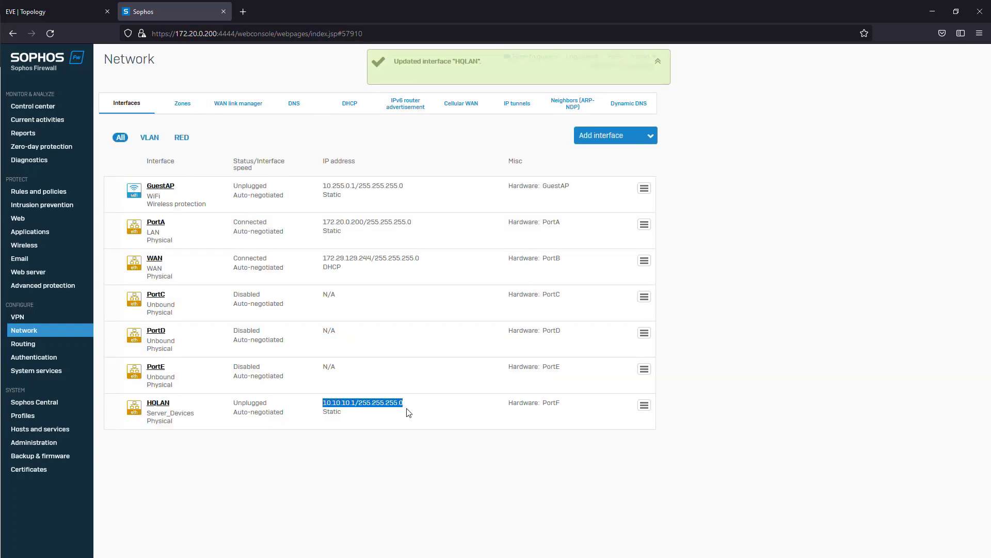
{"action": "left_click", "coordinate": [410, 409]}
{"action": "left_click", "coordinate": [33, 12]}
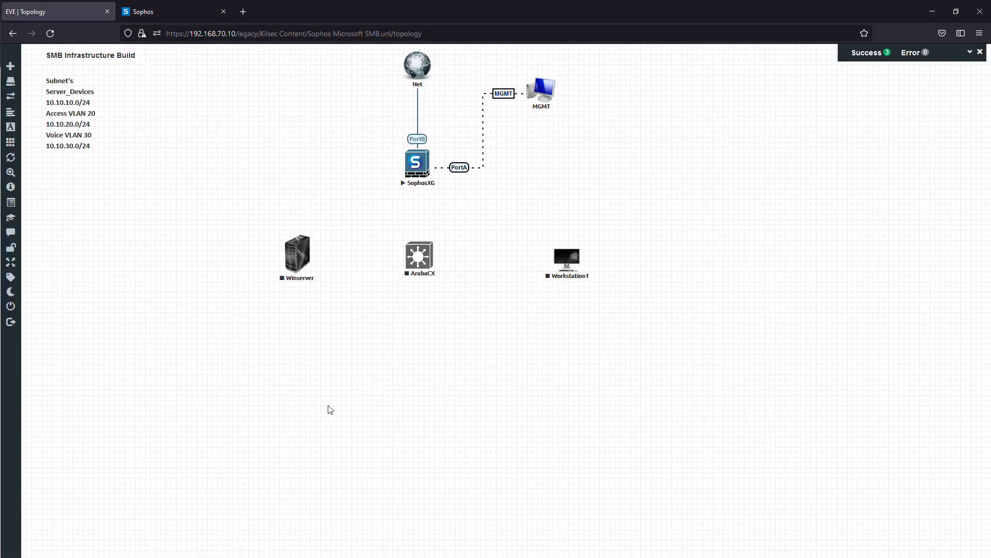
{"action": "left_click", "coordinate": [154, 17]}
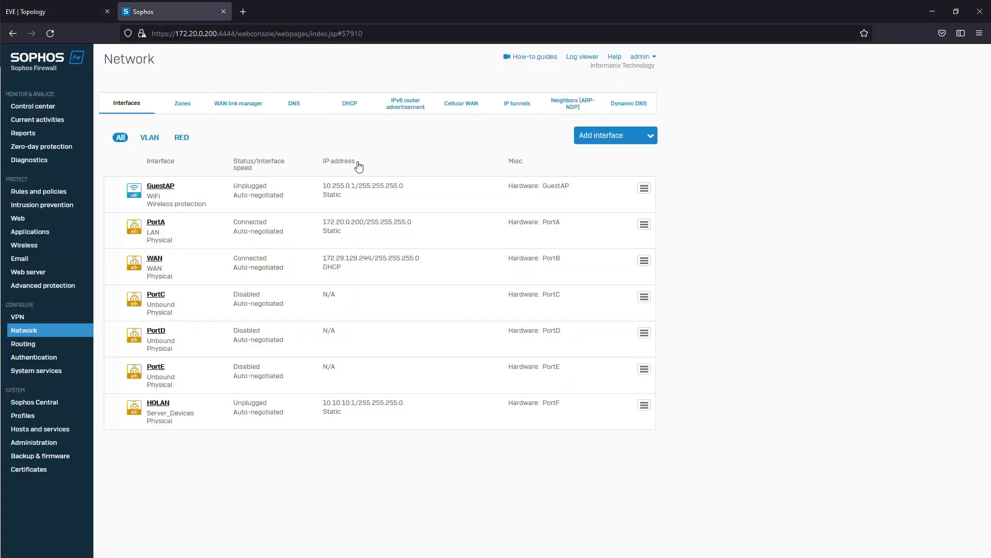
{"action": "left_click", "coordinate": [78, 13]}
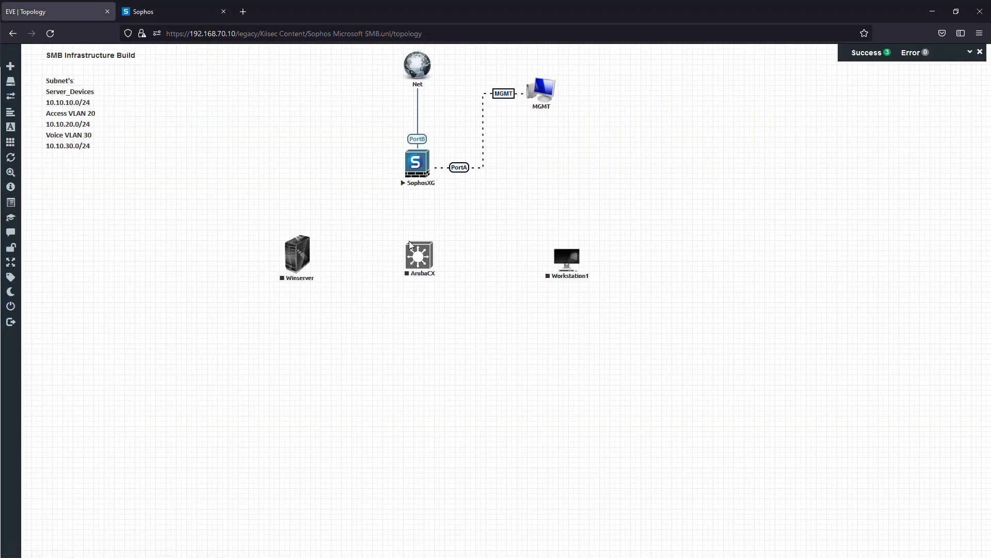
- Return to the Sophos console and start a new VLAN interface named Access on the HQLAN interface
{"action": "left_click", "coordinate": [158, 11]}
{"action": "left_click", "coordinate": [610, 135]}
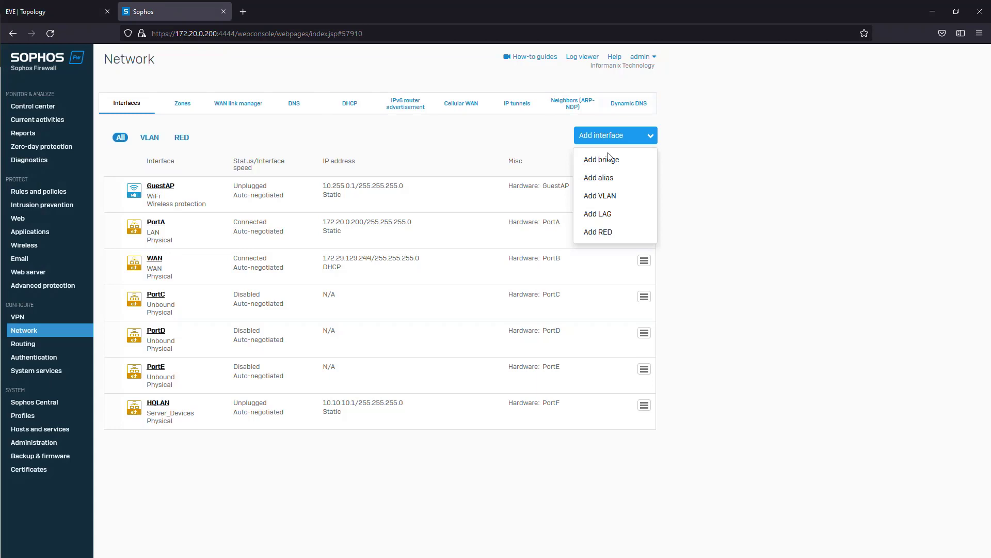
{"action": "left_click", "coordinate": [594, 199]}
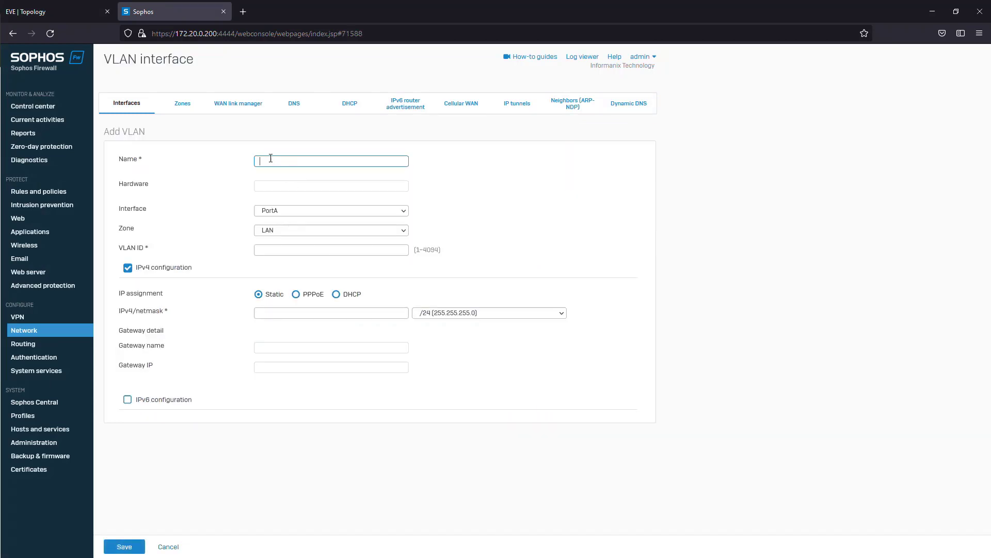
{"action": "left_click", "coordinate": [271, 158]}
{"action": "left_click", "coordinate": [302, 163]}
{"action": "type", "text": "Access"}
{"action": "left_click", "coordinate": [291, 209]}
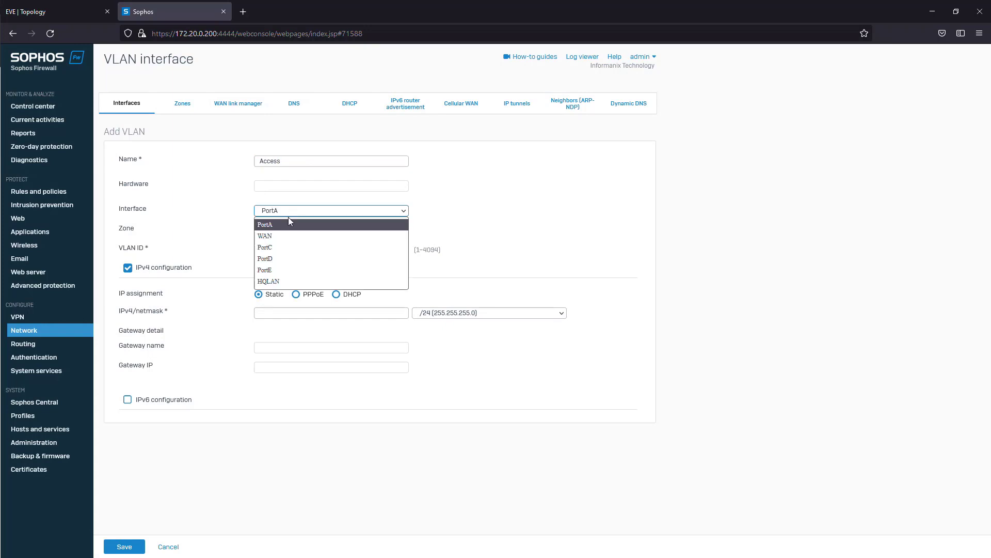
{"action": "left_click", "coordinate": [286, 281]}
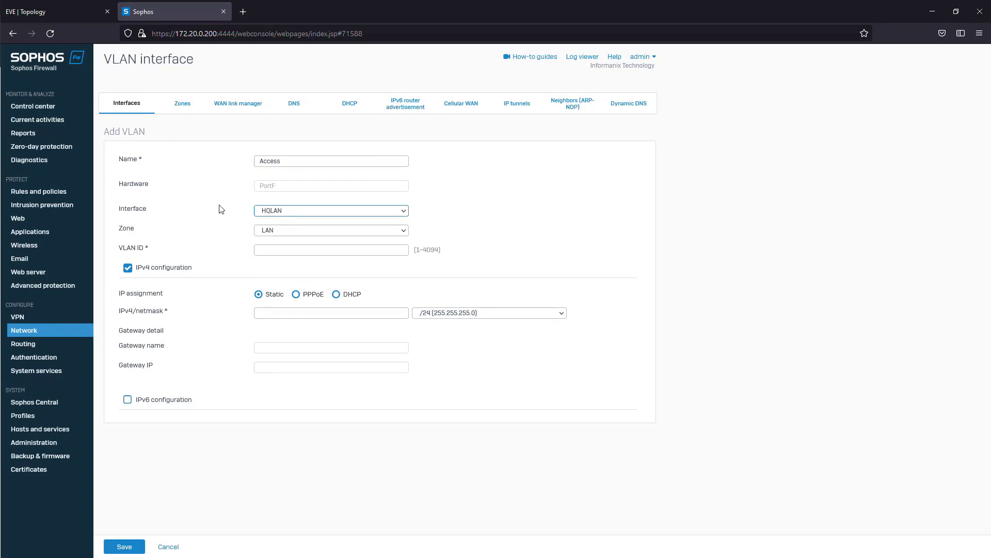
- Assign the new VLAN interface to the Access zone and set its VLAN ID to 20
{"action": "left_click", "coordinate": [297, 231]}
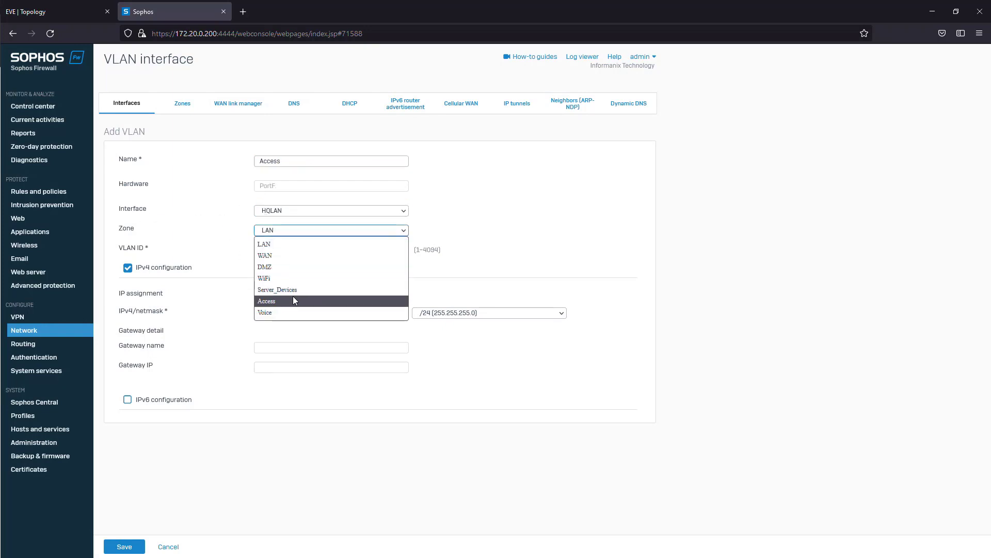
{"action": "left_click", "coordinate": [291, 300]}
{"action": "left_click", "coordinate": [294, 253]}
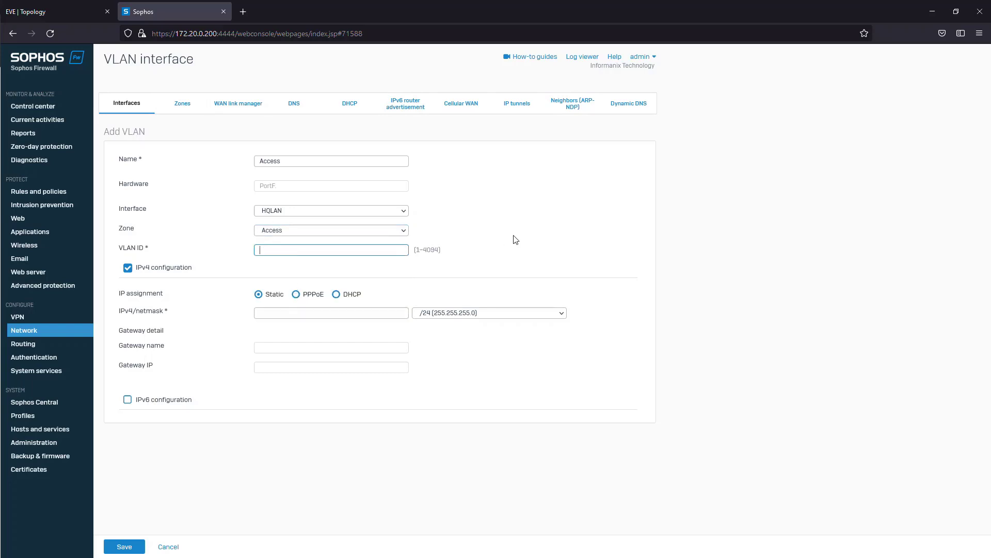
{"action": "type", "text": "20"}
- Check the Access subnet in the topology notes, set the VLAN's static IPv4 address to 10.10.20.1 with a /24 netmask, and save it
{"action": "left_click", "coordinate": [56, 11]}
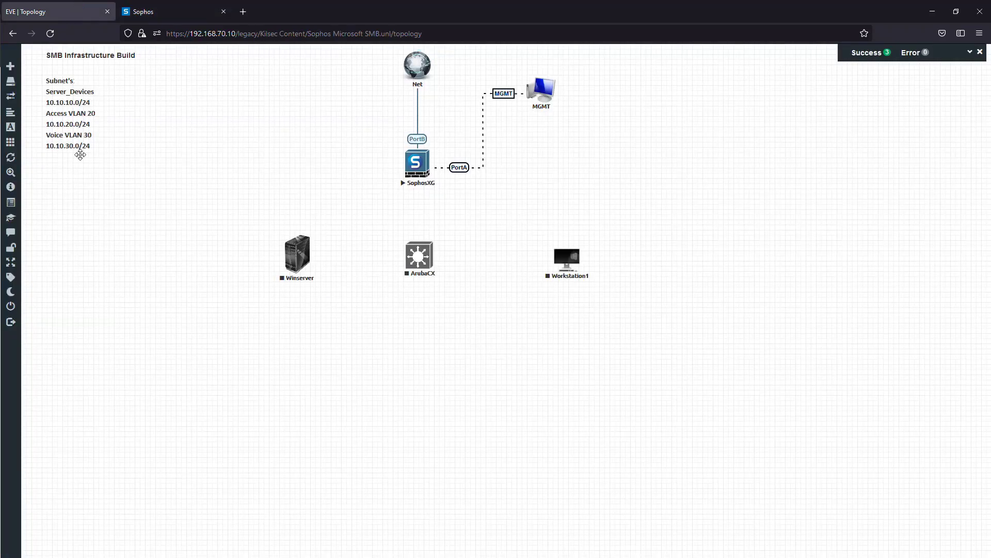
{"action": "left_click", "coordinate": [146, 9]}
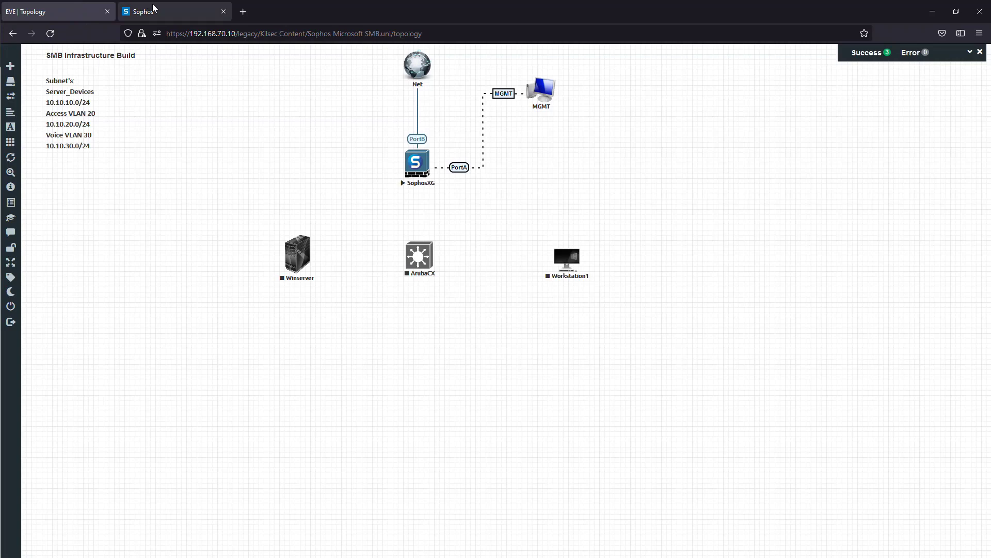
{"action": "left_click", "coordinate": [280, 312]}
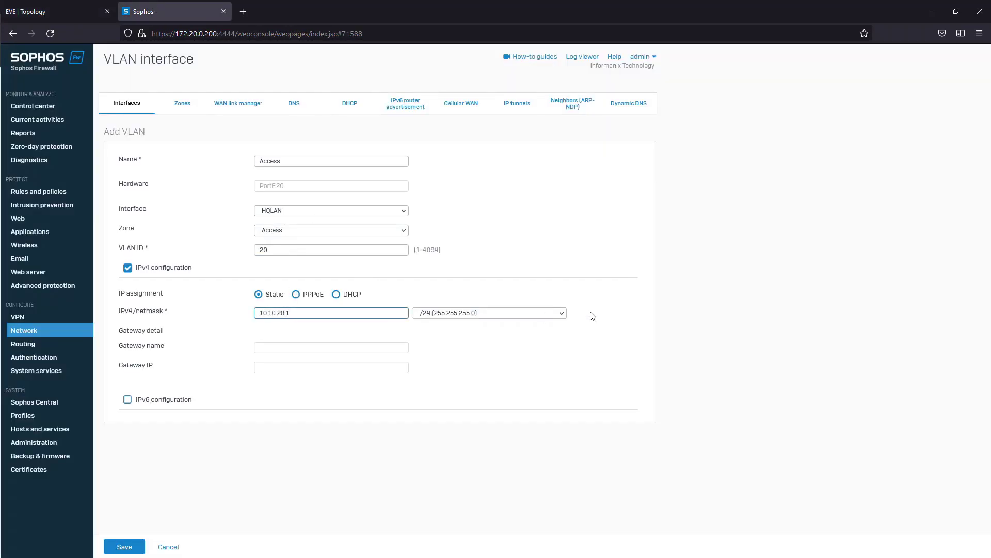
{"action": "left_click", "coordinate": [115, 548]}
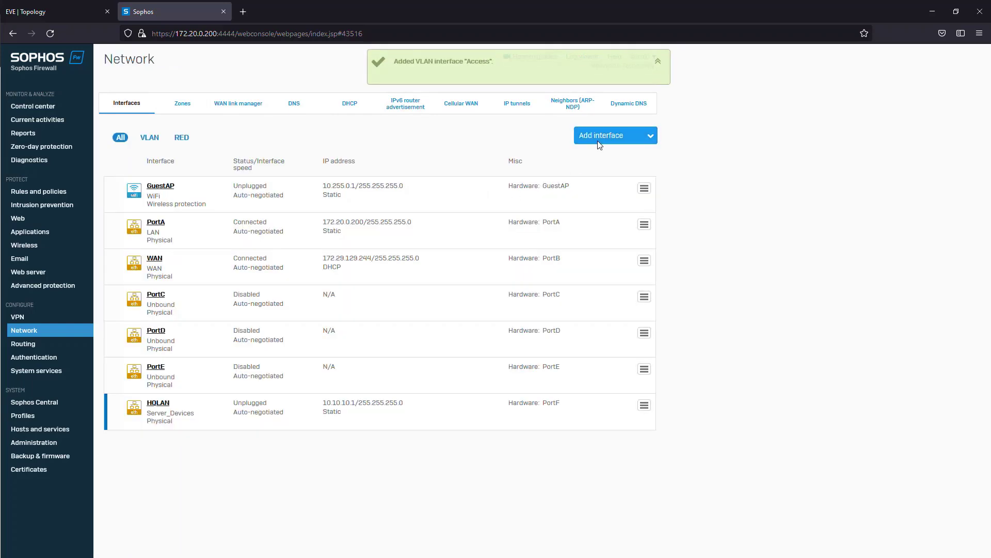
- Start another VLAN interface named Voice on the HQLAN interface
{"action": "left_click", "coordinate": [599, 144]}
{"action": "left_click", "coordinate": [604, 197]}
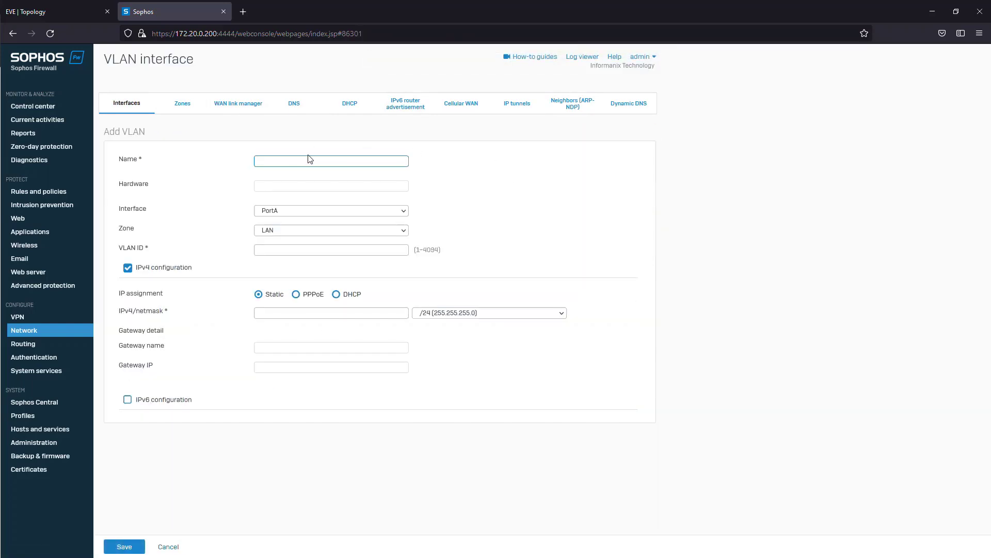
{"action": "left_click", "coordinate": [318, 212]}
{"action": "left_click", "coordinate": [296, 279]}
- Give the Voice VLAN the Voice zone, VLAN ID 30 and static IPv4 address 10.10.30.1 with a /24 netmask, and save it
{"action": "left_click", "coordinate": [319, 232]}
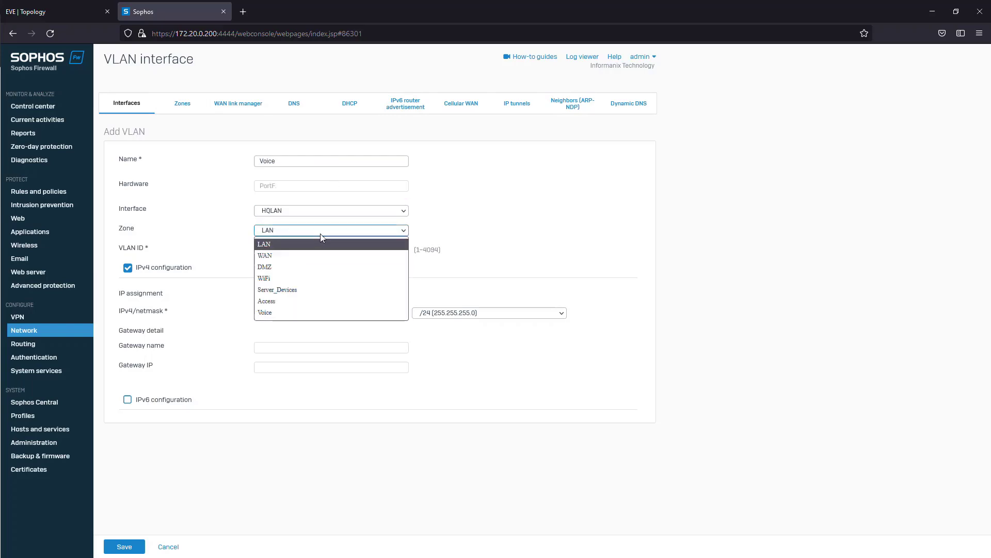
{"action": "left_click", "coordinate": [303, 301]}
{"action": "key", "text": "Tab"}
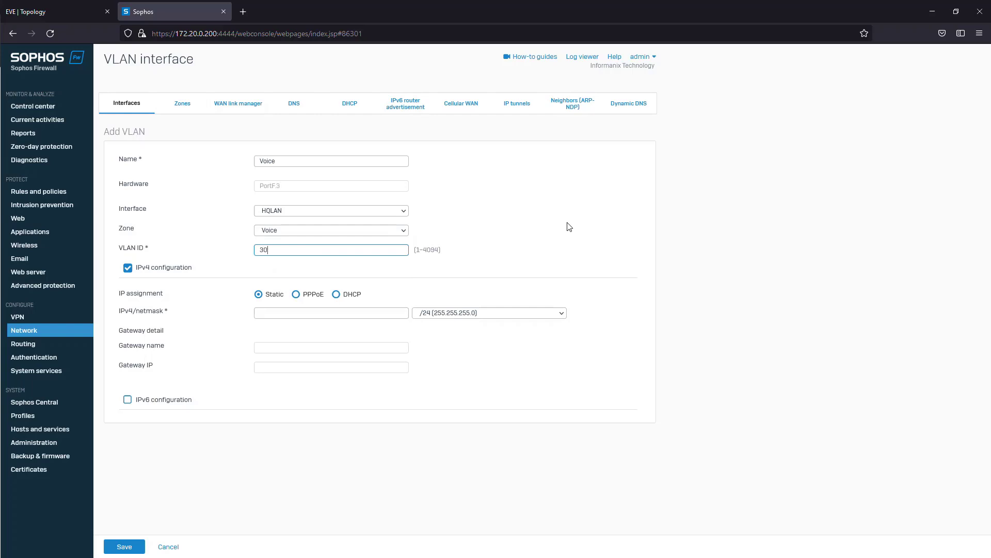
{"action": "left_click", "coordinate": [323, 312]}
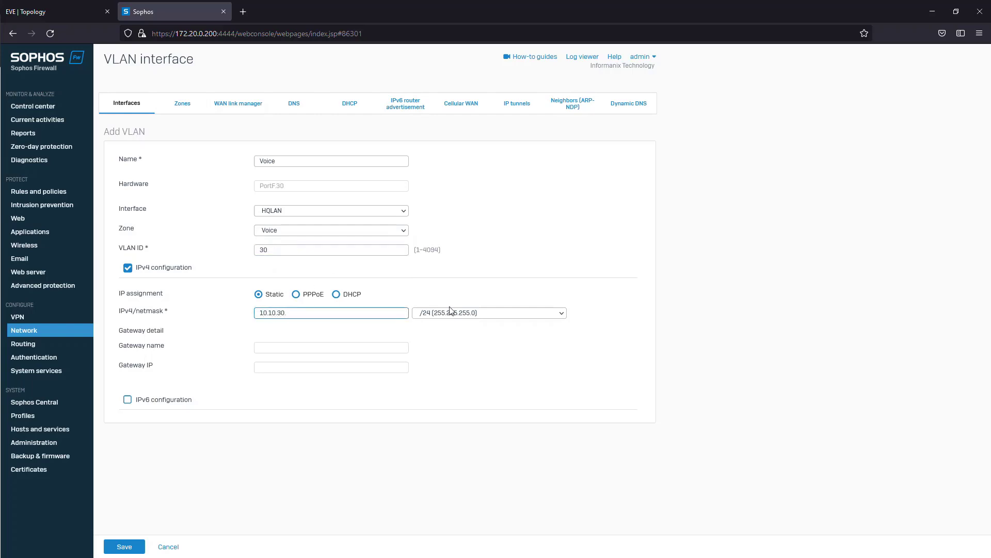
{"action": "left_click", "coordinate": [125, 549]}
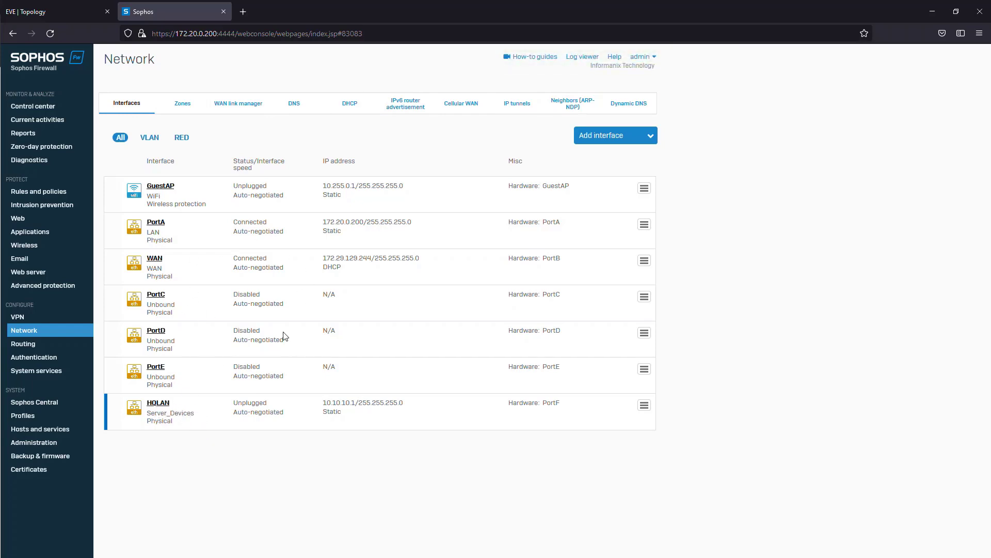
- Expand HQLAN to examine its VLAN interfaces, and review the members and device access of each zone
{"action": "left_click", "coordinate": [106, 409]}
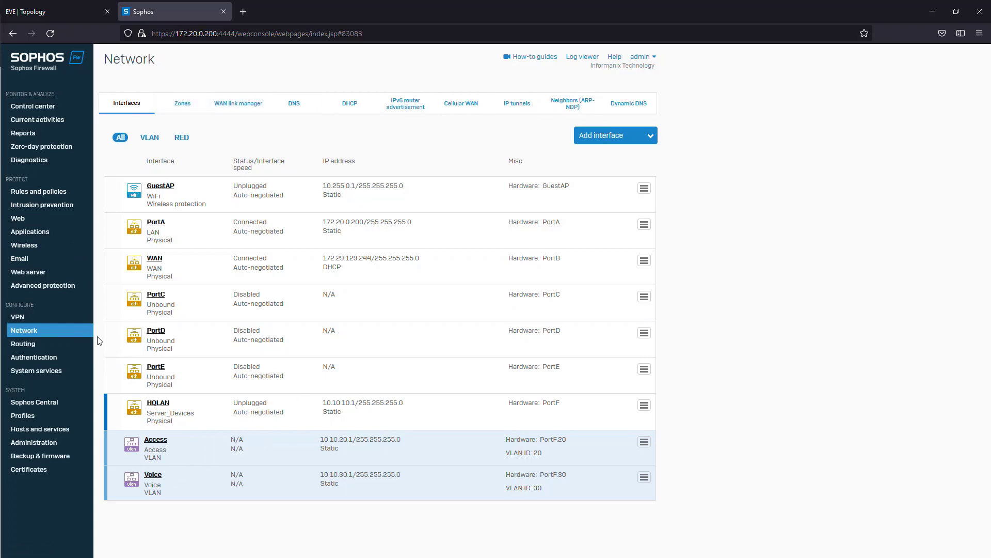
{"action": "left_click", "coordinate": [179, 107]}
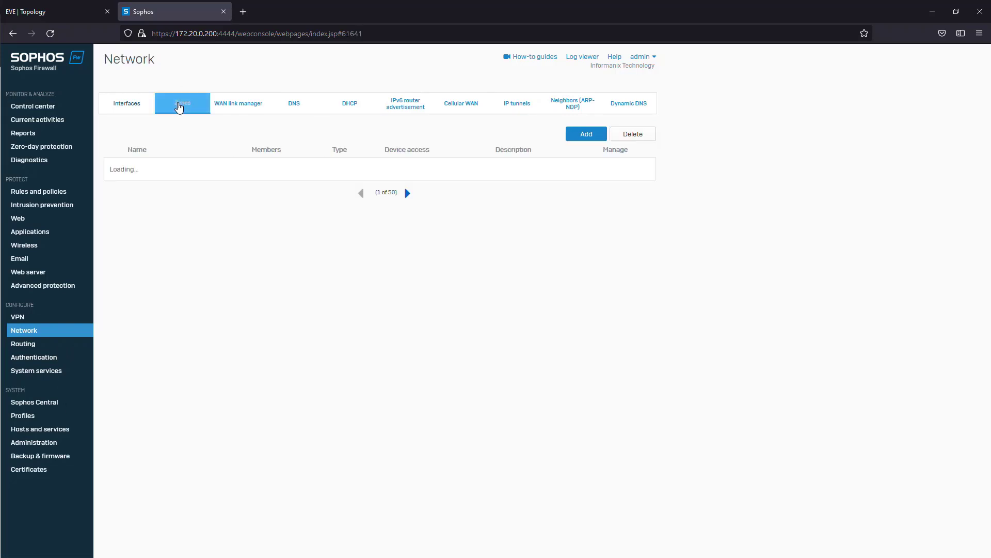
{"action": "left_click", "coordinate": [124, 108]}
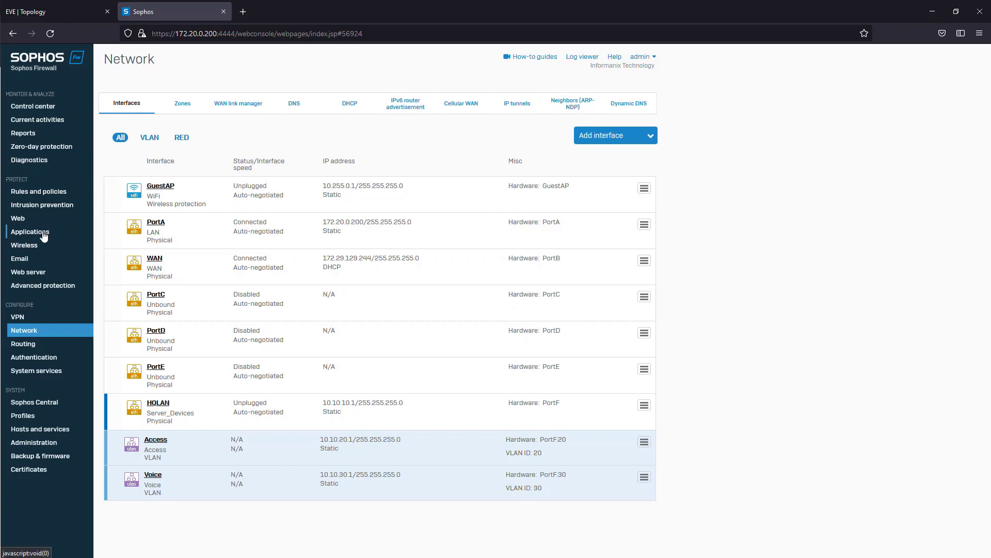
- Start a new IPv4 firewall rule named HQLAN_to_WAN and set its rule position to Top
{"action": "left_click", "coordinate": [47, 193]}
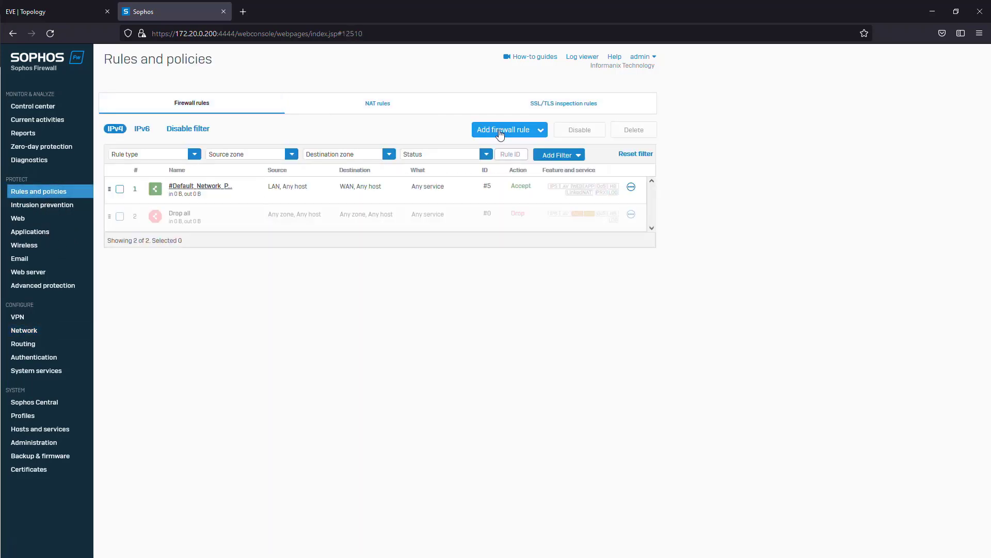
{"action": "left_click", "coordinate": [497, 131]}
{"action": "left_click", "coordinate": [447, 155]}
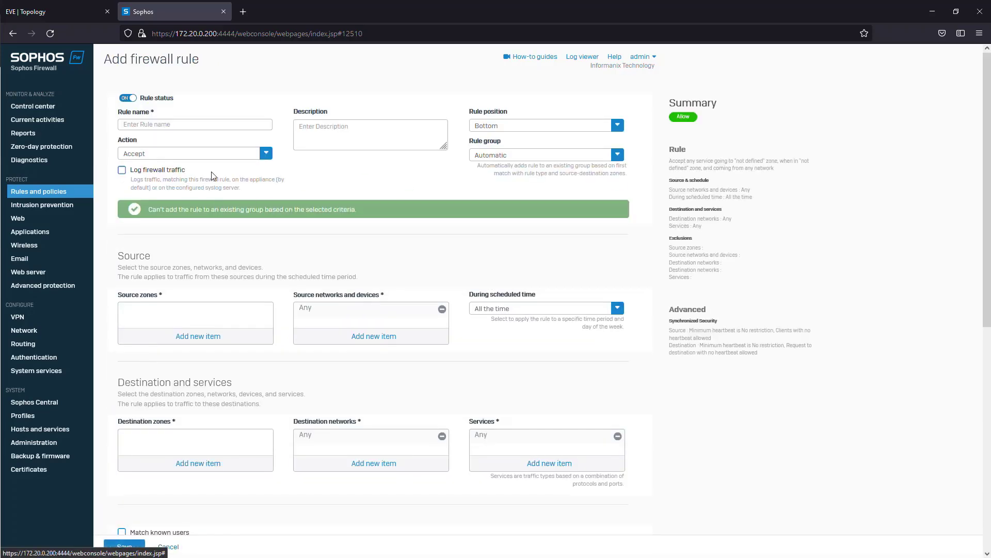
{"action": "left_click", "coordinate": [209, 127]}
{"action": "type", "text": "Ser"}
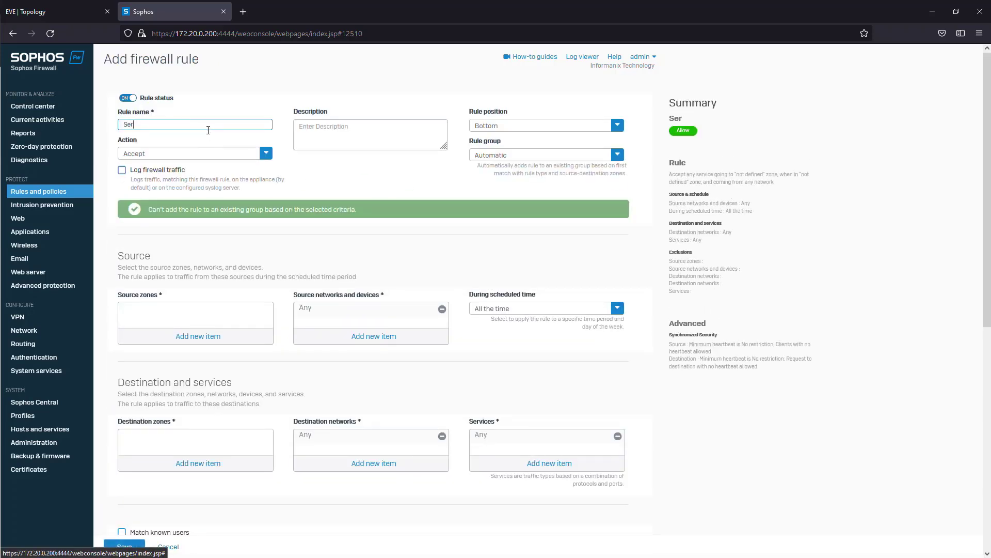
{"action": "key", "text": "BackSpace"}
{"action": "key", "text": "BackSpace"}
{"action": "key", "text": "BackSpace"}
{"action": "type", "text": "HQ"}
{"action": "left_click", "coordinate": [594, 127]}
{"action": "left_click", "coordinate": [550, 144]}
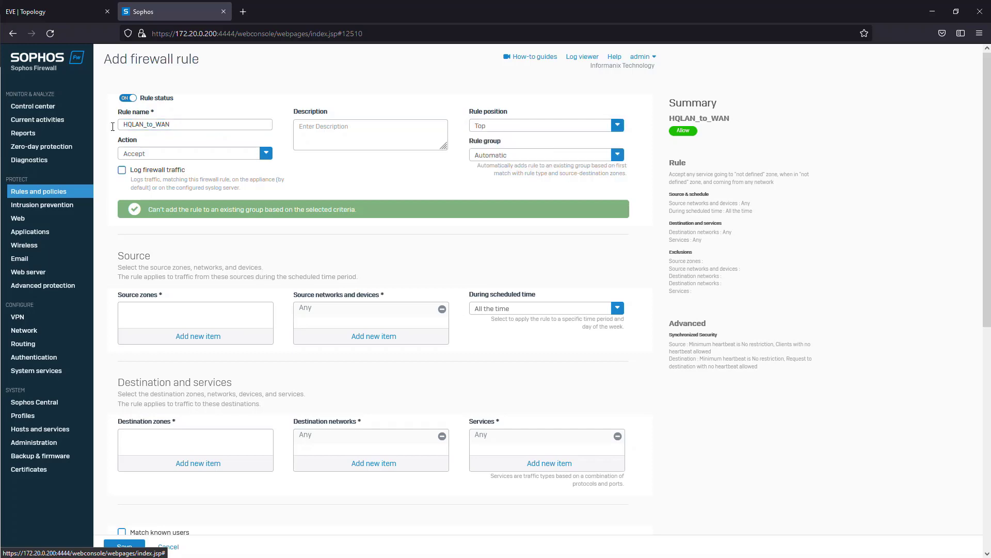
- Enter the rule description "HQLan out to the internet, network 10.10.10.0/24" and enable logging of firewall traffic
{"action": "left_click", "coordinate": [332, 129]}
{"action": "type", "text": "hq"}
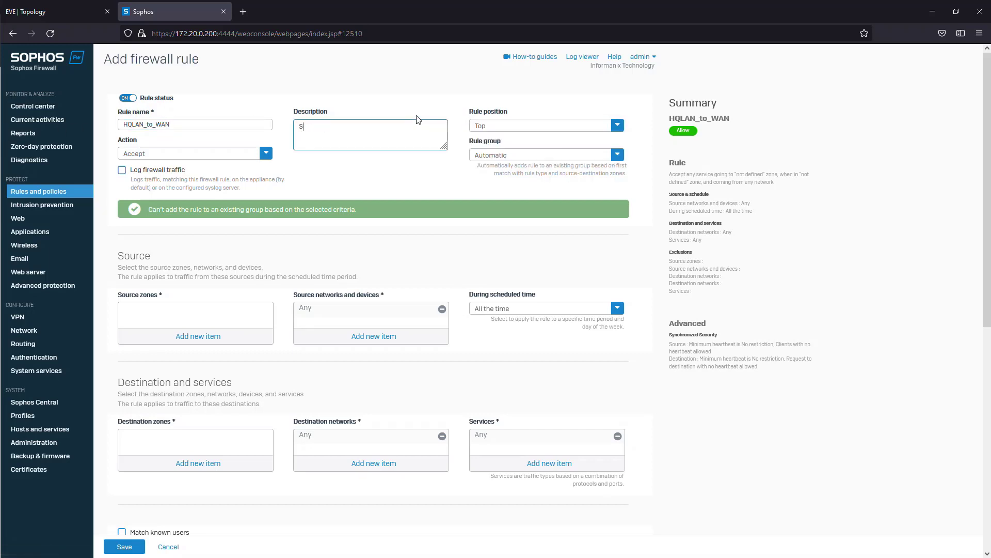
{"action": "key", "text": "BackSpace"}
{"action": "key", "text": "BackSpace"}
{"action": "type", "text": "H"}
{"action": "left_click", "coordinate": [144, 170]}
{"action": "left_click", "coordinate": [494, 127]}
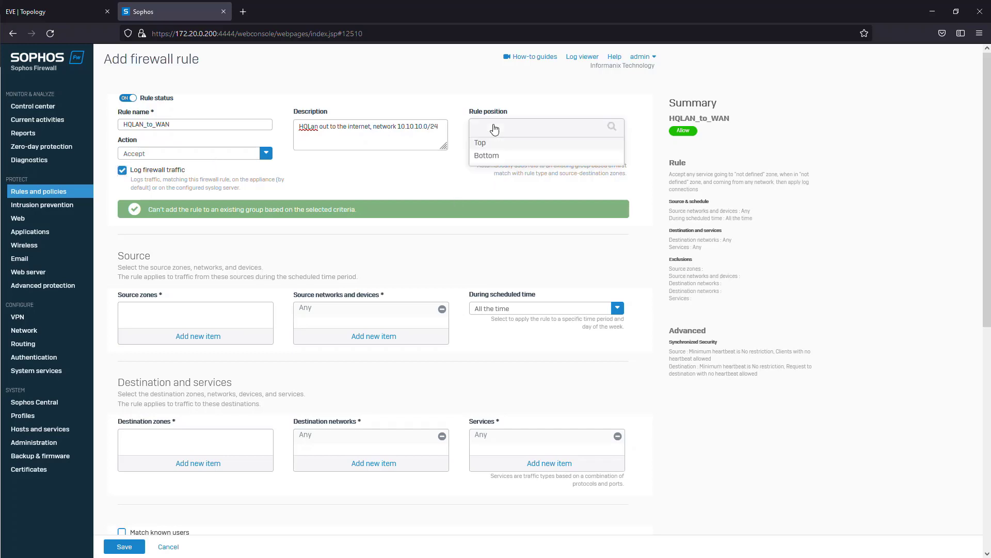
{"action": "left_click", "coordinate": [496, 144]}
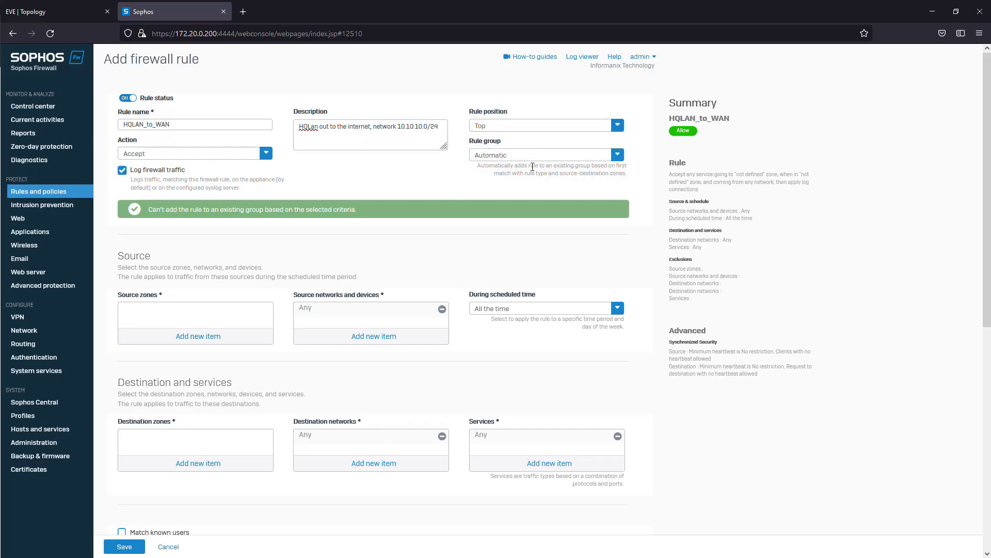
{"action": "left_click", "coordinate": [625, 164]}
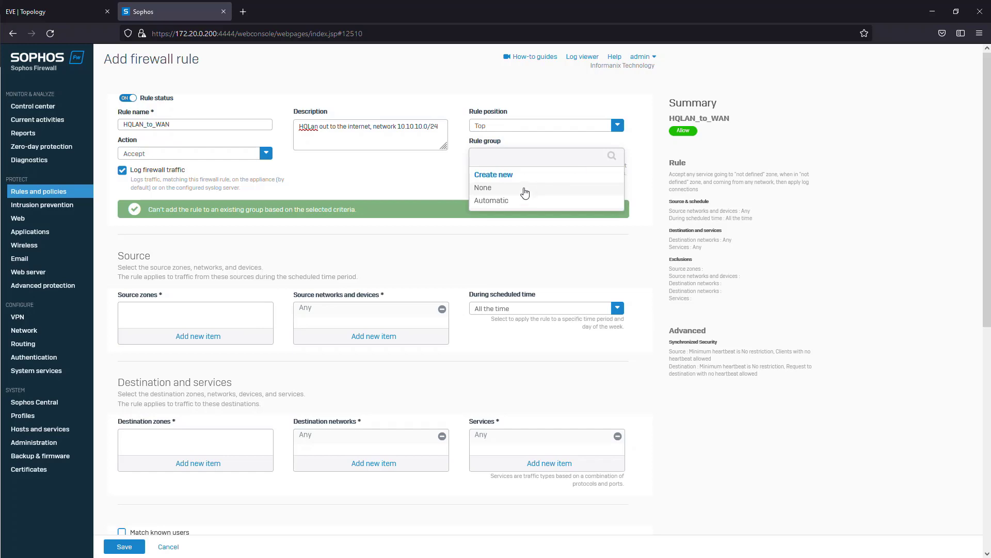
{"action": "left_click", "coordinate": [641, 165]}
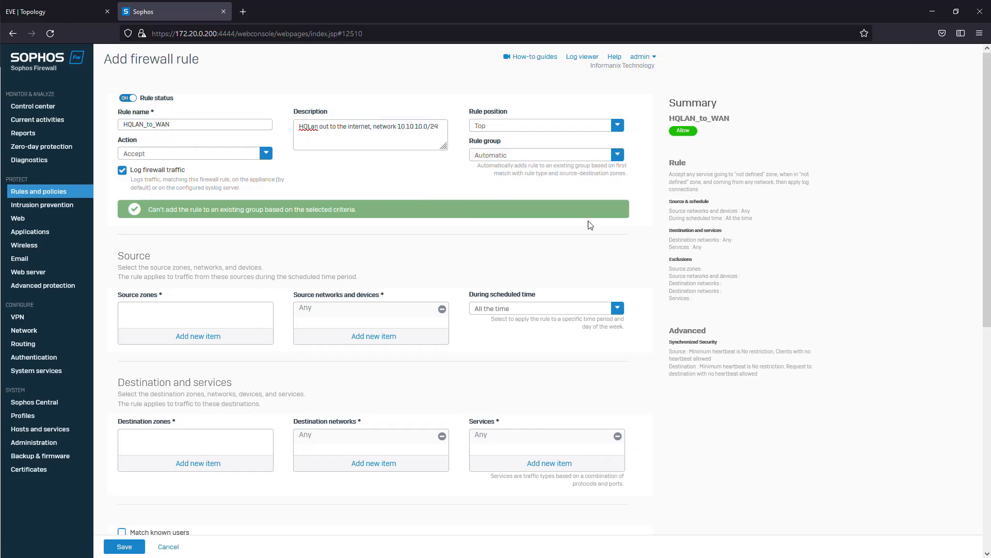
- Add Server_Devices as the source zone of the HQLAN_to_WAN rule
{"action": "left_click", "coordinate": [184, 336]}
{"action": "scroll", "coordinate": [168, 331], "scroll_direction": "down", "scroll_amount": 4}
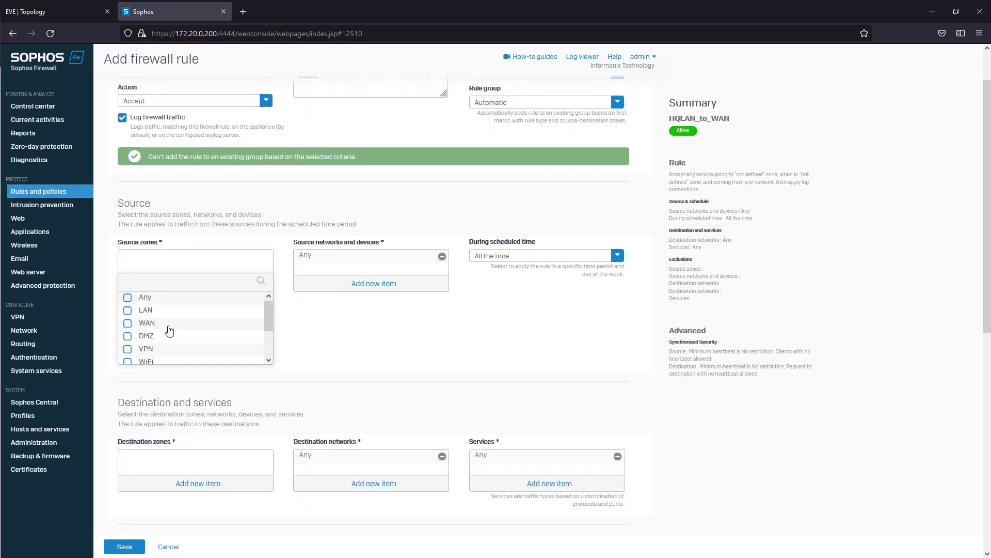
{"action": "scroll", "coordinate": [166, 327], "scroll_direction": "up", "scroll_amount": 2}
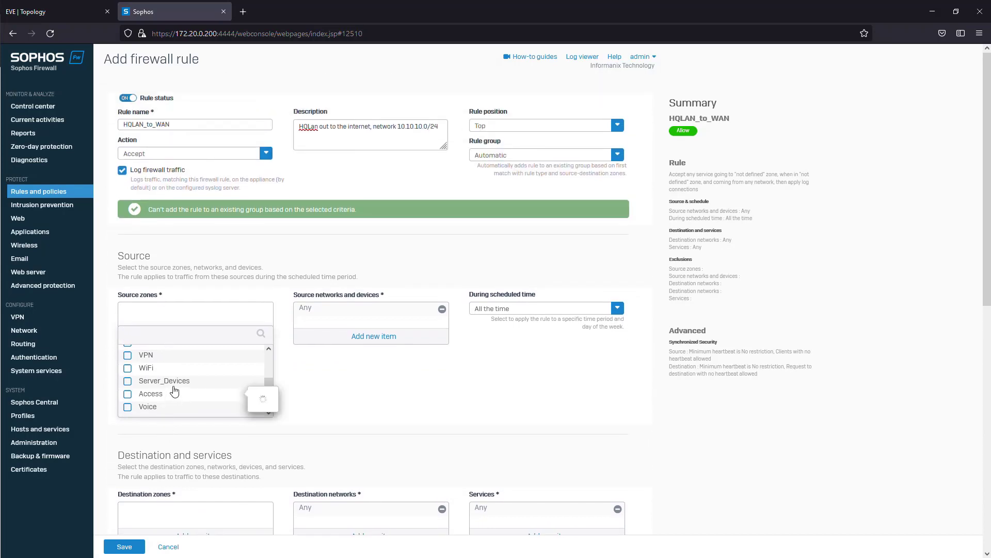
{"action": "scroll", "coordinate": [179, 387], "scroll_direction": "up", "scroll_amount": 1}
{"action": "scroll", "coordinate": [171, 390], "scroll_direction": "down", "scroll_amount": 1}
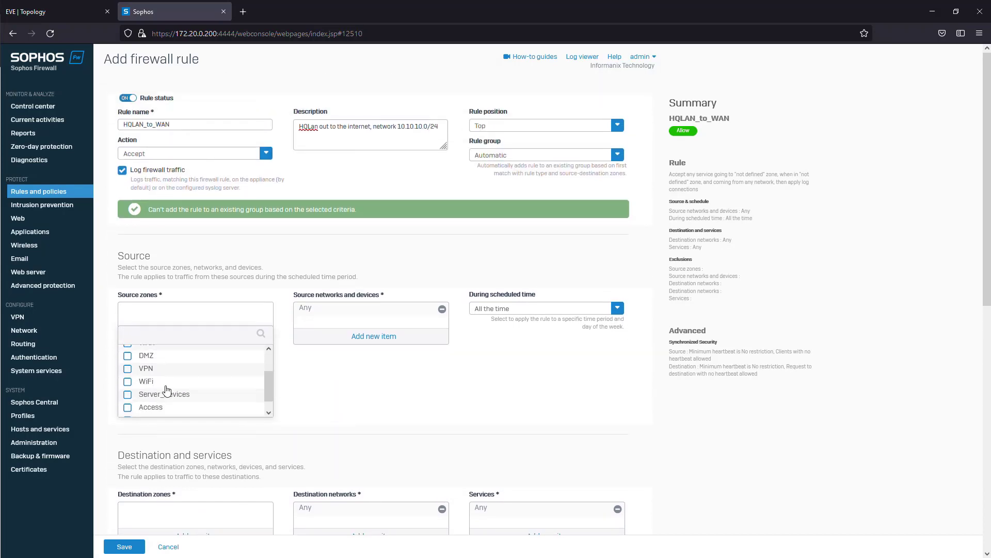
{"action": "left_click", "coordinate": [164, 386]}
{"action": "left_click", "coordinate": [178, 421]}
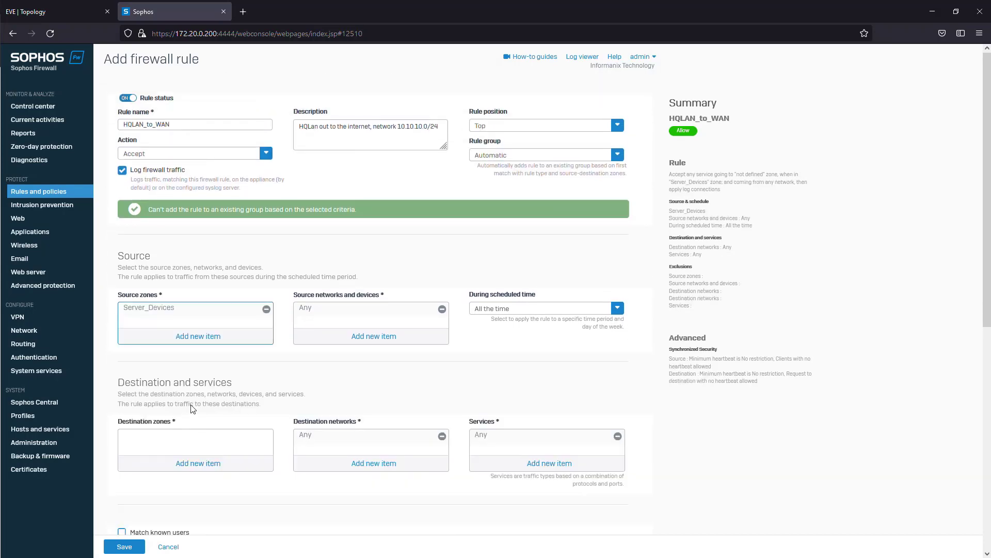
- Remove Any from the HQLAN_to_WAN rule's source networks and look through the existing network and port objects
{"action": "left_click", "coordinate": [443, 309]}
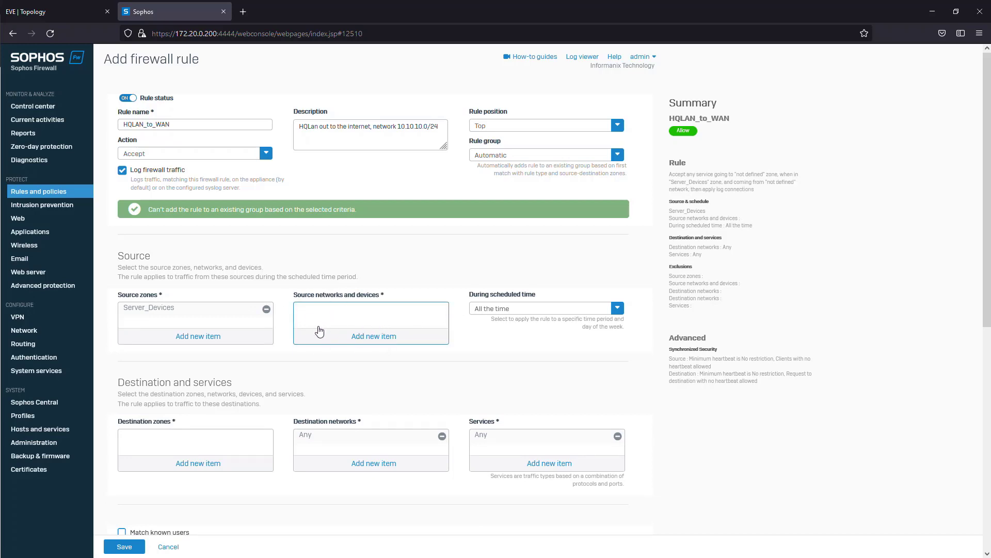
{"action": "left_click", "coordinate": [356, 336]}
{"action": "left_click", "coordinate": [312, 354]}
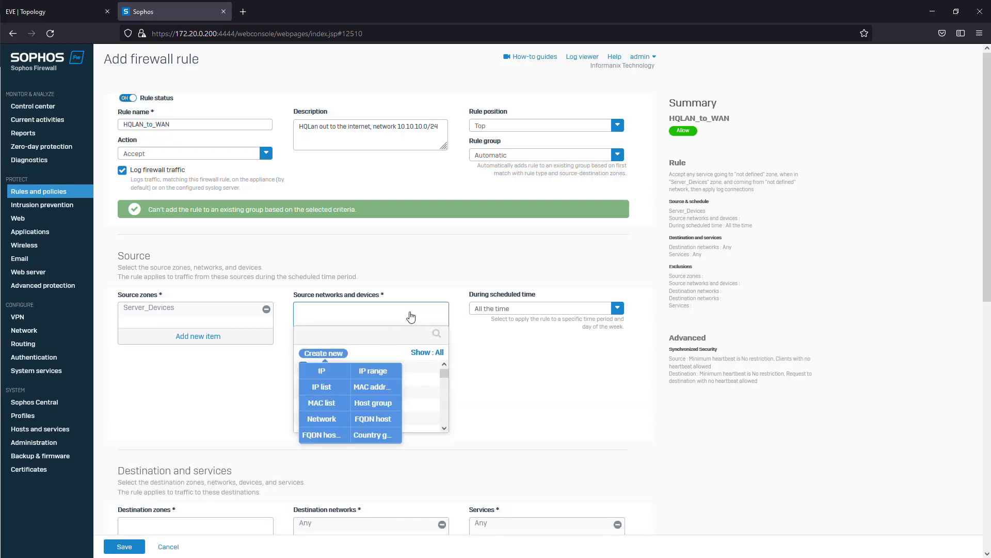
{"action": "left_click", "coordinate": [534, 340]}
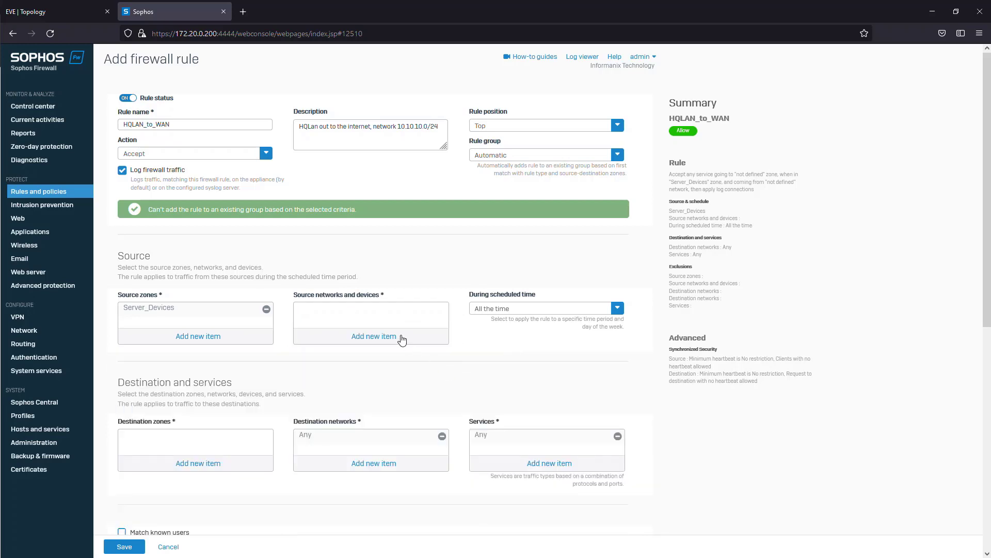
{"action": "left_click", "coordinate": [401, 339]}
{"action": "scroll", "coordinate": [379, 385], "scroll_direction": "down", "scroll_amount": 5}
{"action": "scroll", "coordinate": [379, 384], "scroll_direction": "down", "scroll_amount": 5}
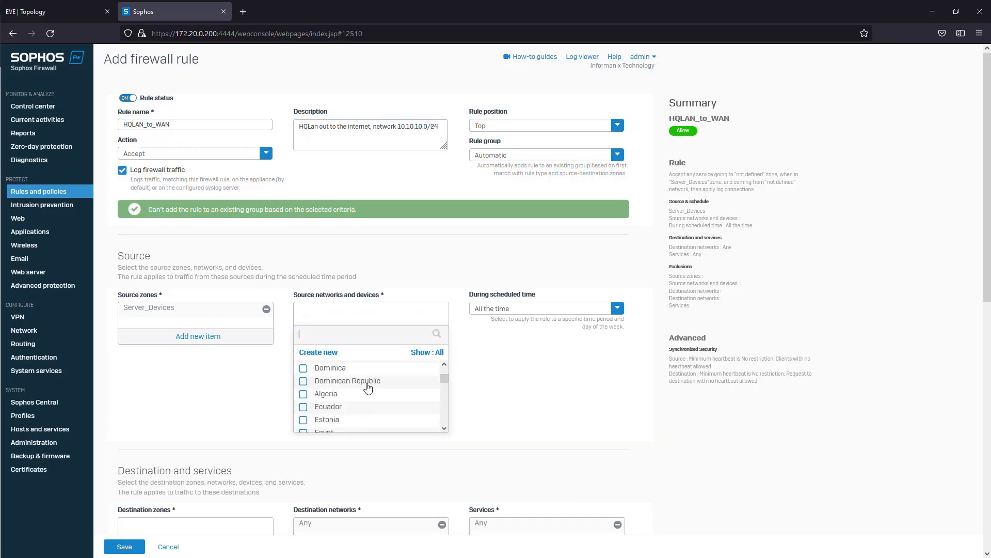
{"action": "scroll", "coordinate": [361, 392], "scroll_direction": "up", "scroll_amount": 5}
{"action": "scroll", "coordinate": [350, 399], "scroll_direction": "down", "scroll_amount": 8}
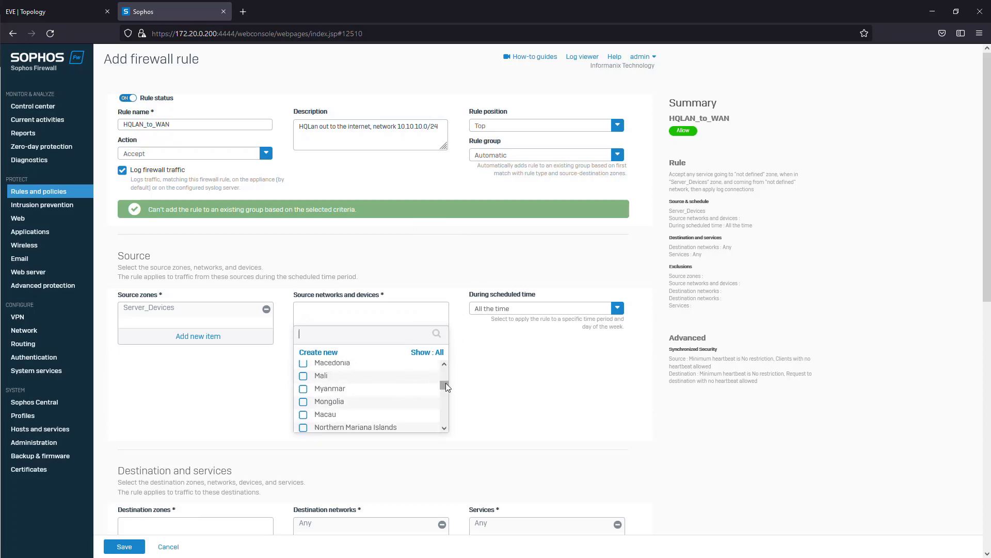
{"action": "left_click_drag", "start_coordinate": [446, 382], "coordinate": [442, 424]}
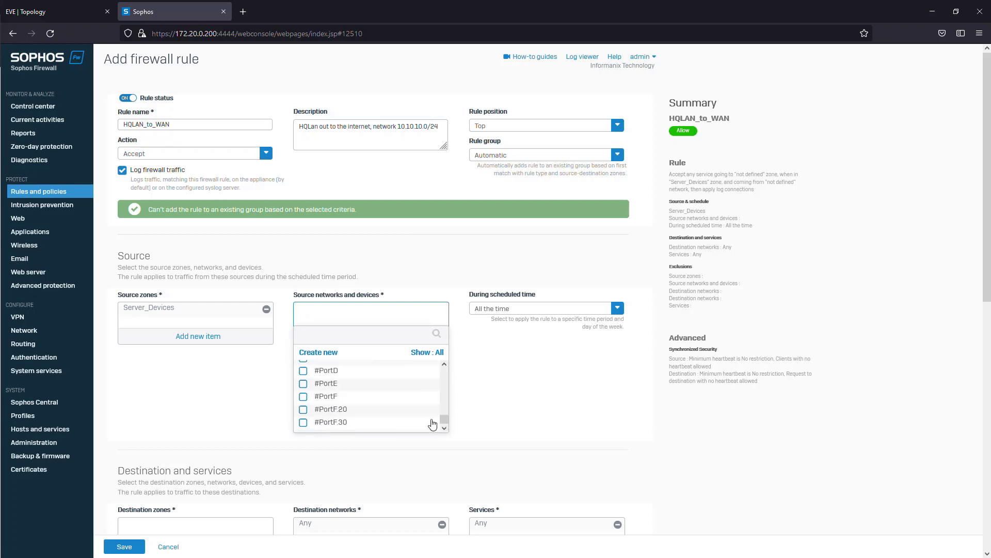
{"action": "mouse_move", "coordinate": [333, 401]}
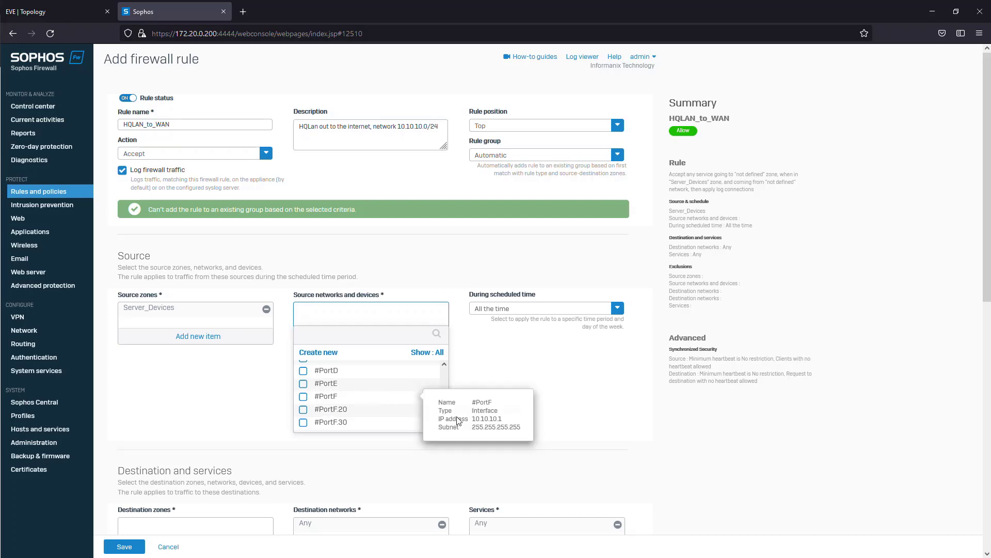
- Create an IPv4 network host named Servers_Net_10.10.10.0/24 with a /24 subnet as the rule's source network
{"action": "left_click", "coordinate": [374, 339]}
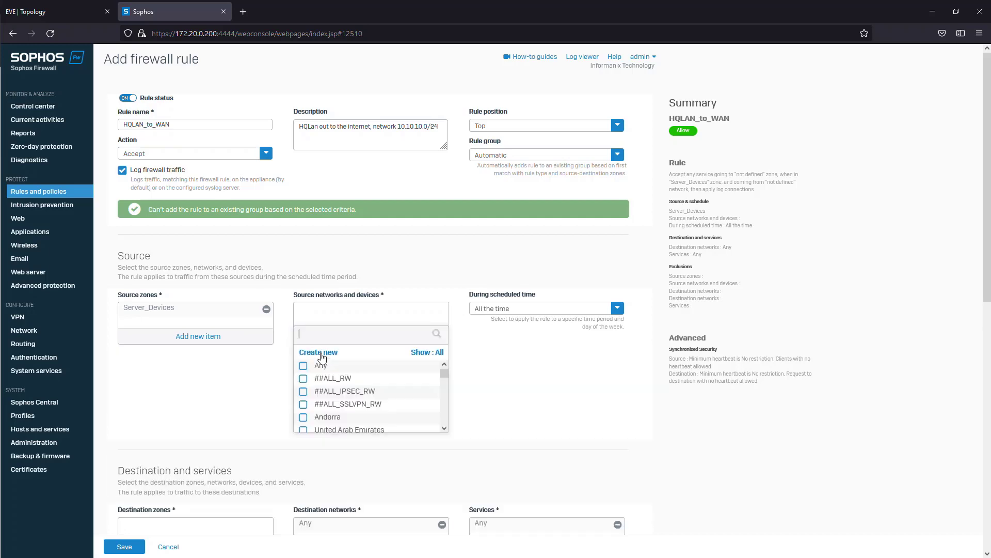
{"action": "left_click", "coordinate": [323, 354]}
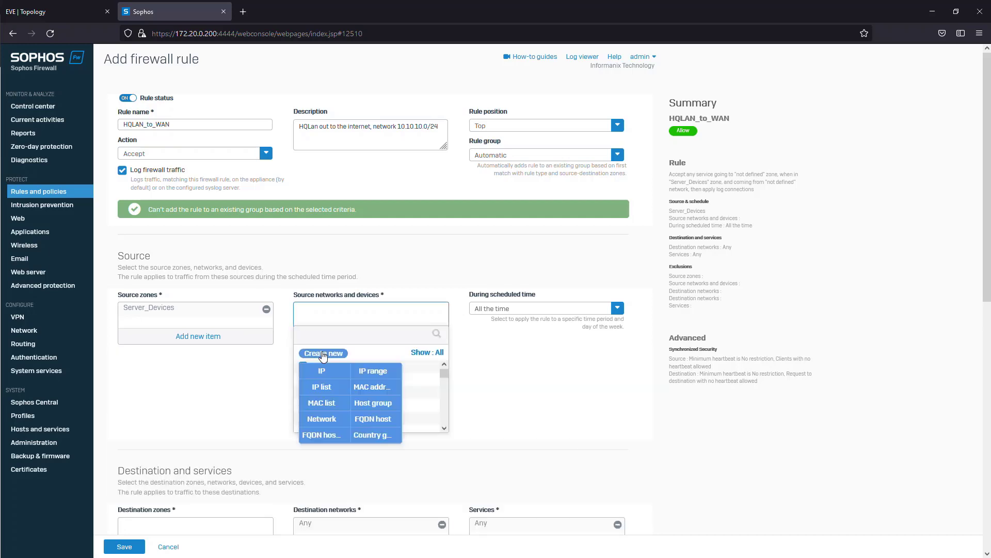
{"action": "left_click", "coordinate": [326, 419]}
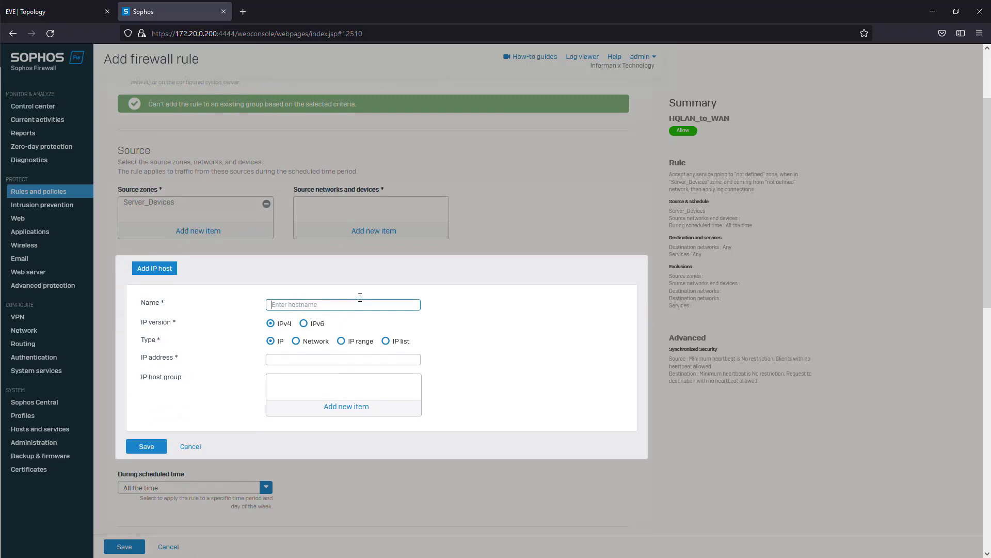
{"action": "type", "text": "Sw"}
{"action": "type", "text": "10.10"}
{"action": "type", "text": ".10.0/24"}
{"action": "left_click", "coordinate": [296, 341]}
{"action": "left_click", "coordinate": [345, 356]}
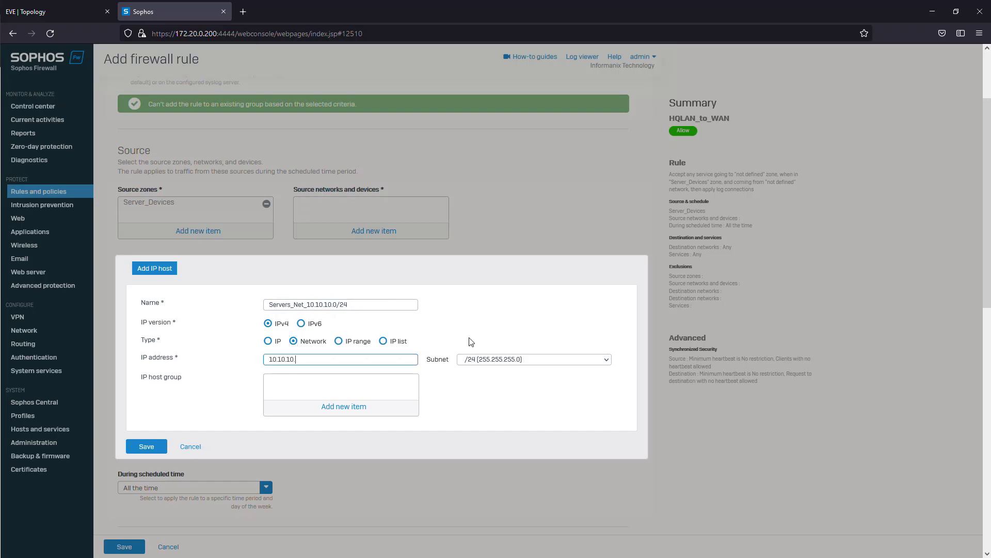
{"action": "left_click", "coordinate": [137, 445]}
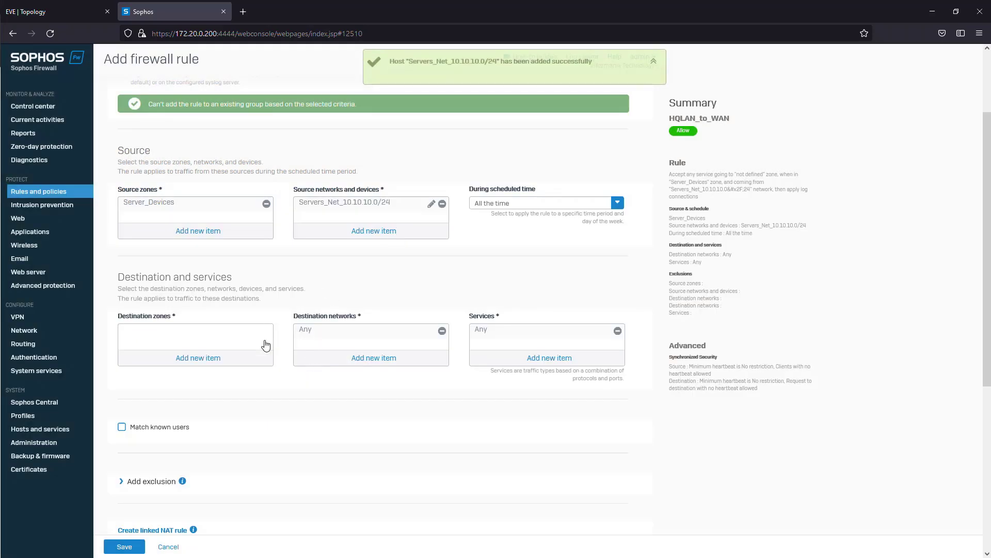
- Add WAN as the rule's destination zone and apply Any as the destination network
{"action": "left_click", "coordinate": [185, 360]}
{"action": "left_click", "coordinate": [143, 399]}
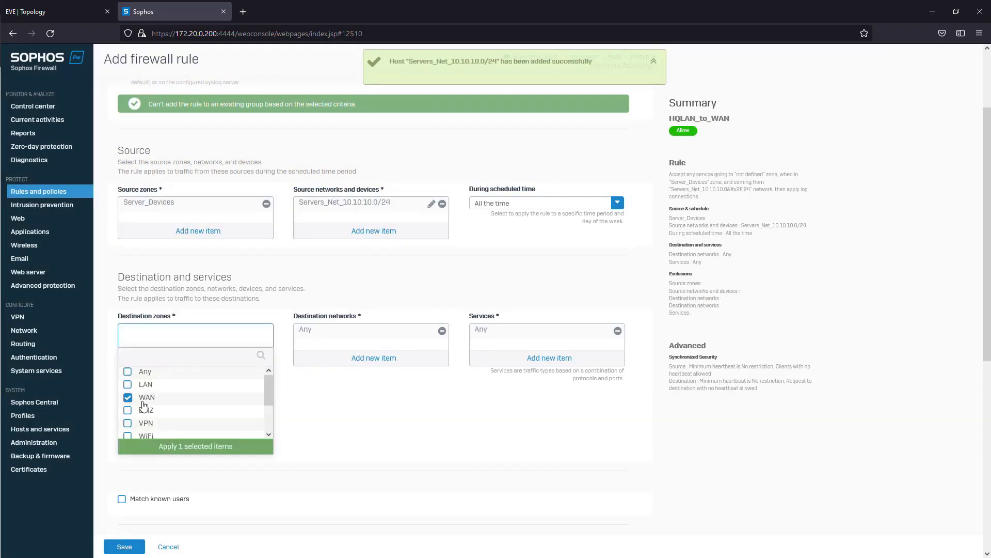
{"action": "left_click", "coordinate": [199, 446]}
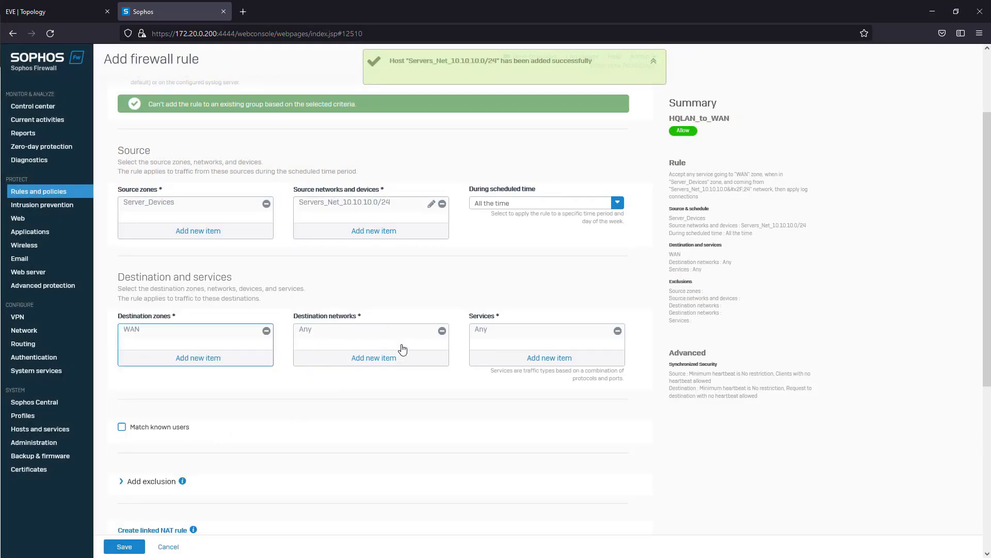
{"action": "left_click", "coordinate": [365, 359]}
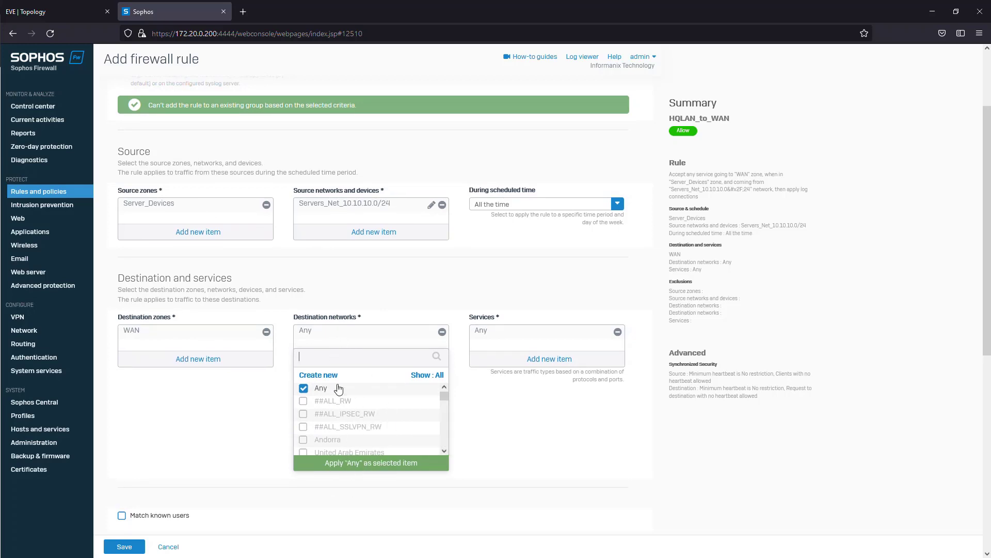
{"action": "left_click", "coordinate": [359, 464]}
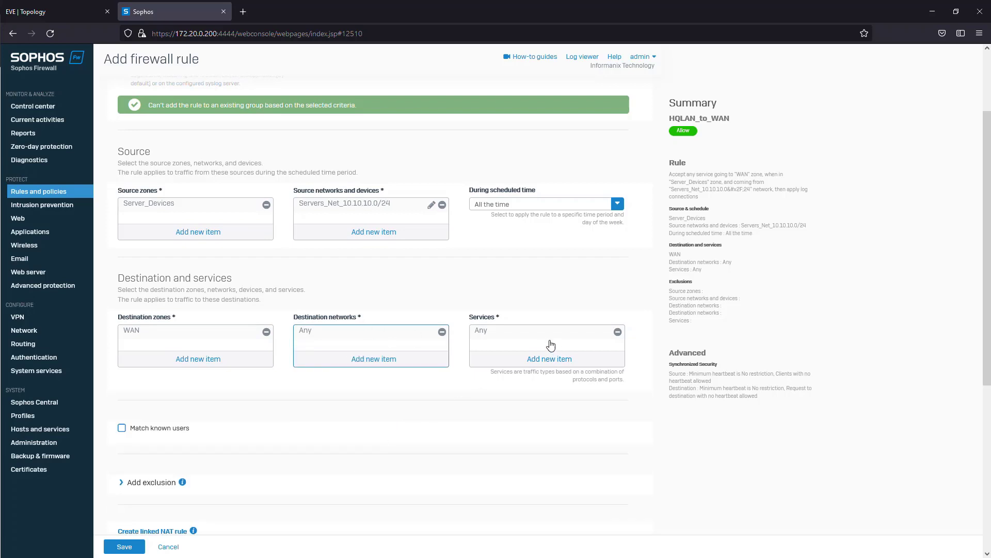
- Enable scanning of HTTP and decrypted HTTPS in the rule's web filtering and look through the available web policies
{"action": "scroll", "coordinate": [181, 376], "scroll_direction": "down", "scroll_amount": 5}
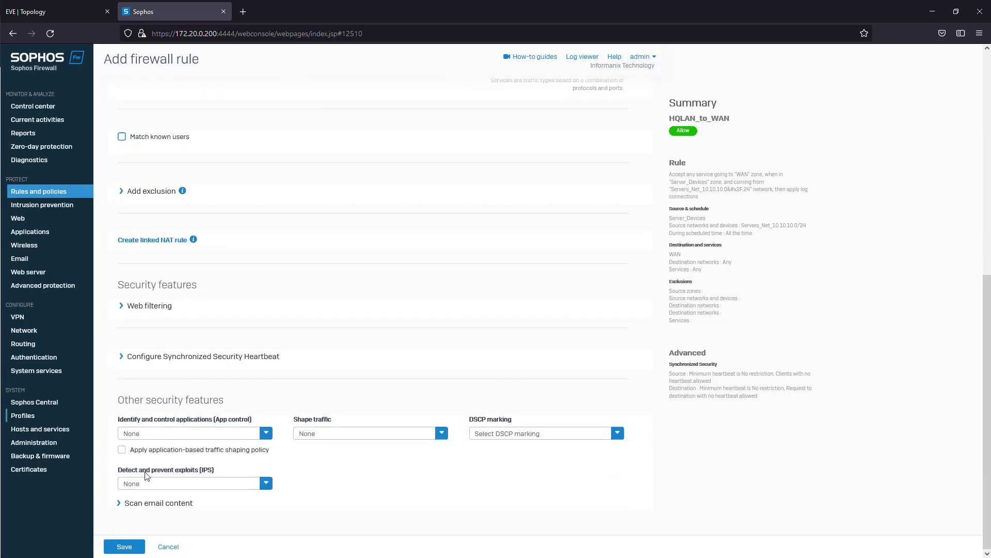
{"action": "left_click", "coordinate": [122, 310]}
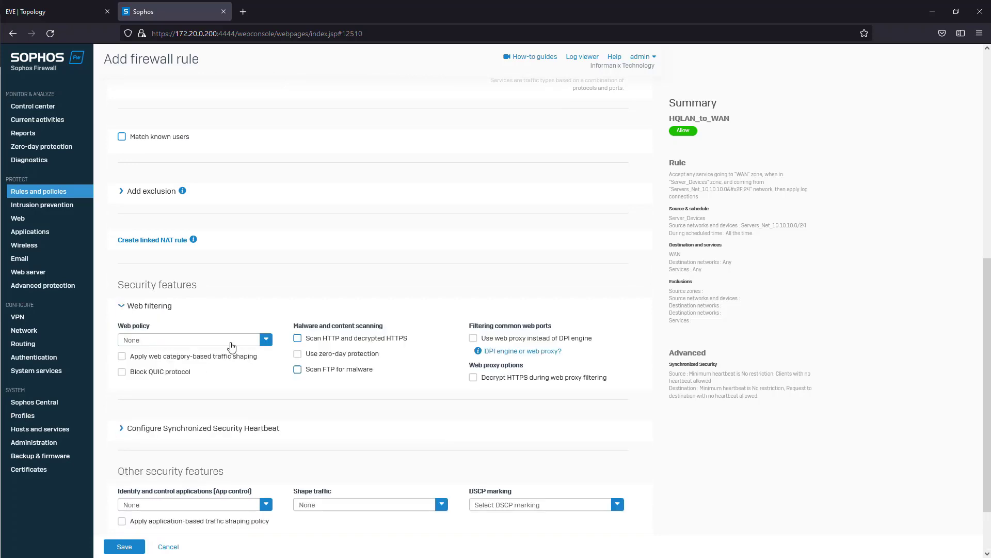
{"action": "left_click", "coordinate": [321, 343]}
{"action": "left_click", "coordinate": [266, 341]}
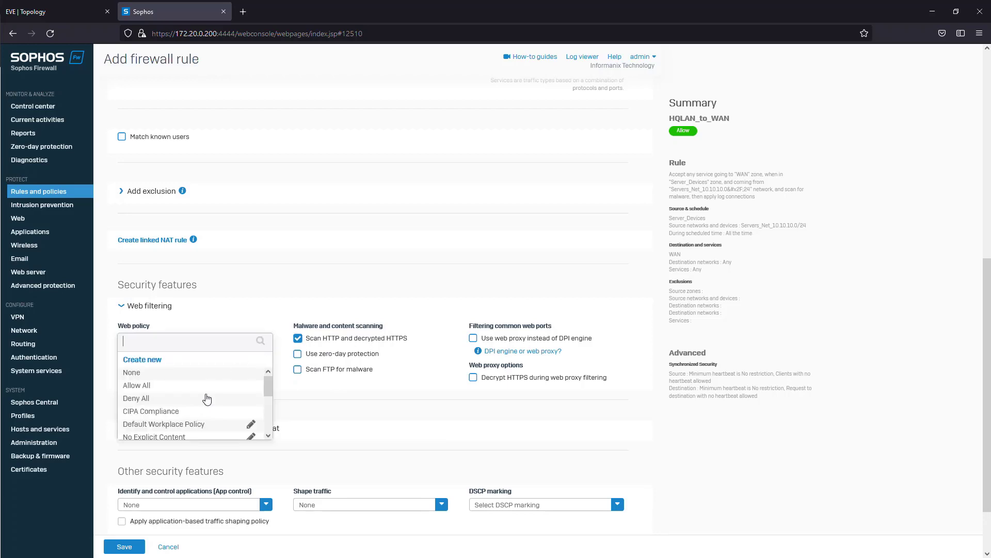
{"action": "scroll", "coordinate": [206, 399], "scroll_direction": "down", "scroll_amount": 5}
{"action": "left_click", "coordinate": [260, 330]}
{"action": "scroll", "coordinate": [259, 346], "scroll_direction": "down", "scroll_amount": 3}
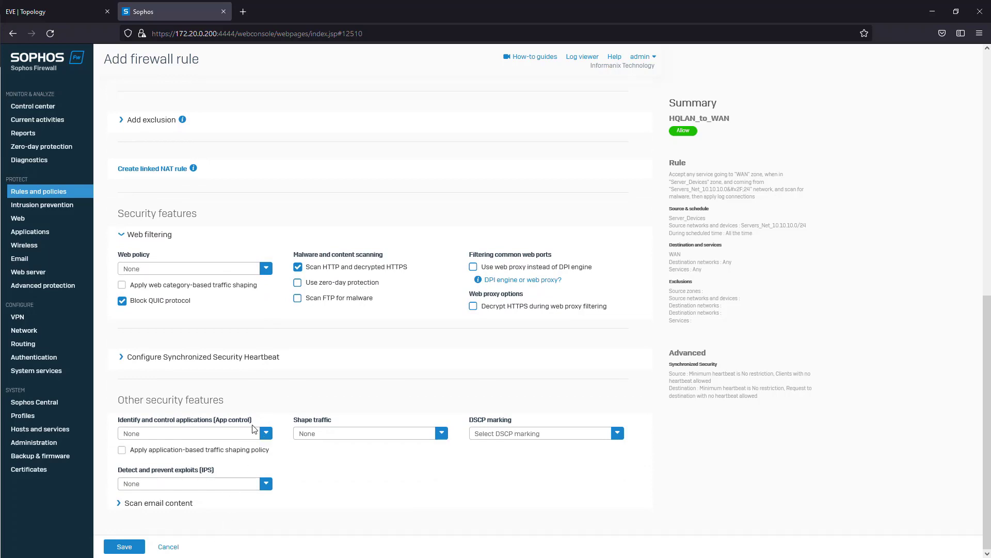
- Set the rule's exploit prevention (IPS) policy to lantowan_general and save the HQLAN_to_WAN rule
{"action": "left_click", "coordinate": [266, 435]}
{"action": "left_click", "coordinate": [294, 468]}
{"action": "left_click", "coordinate": [253, 484]}
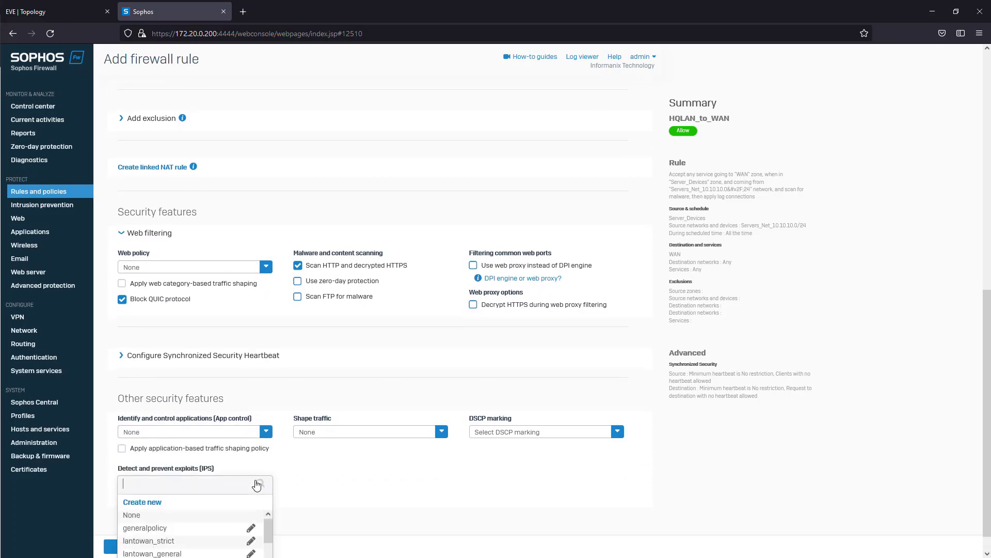
{"action": "left_click", "coordinate": [329, 480]}
{"action": "left_click", "coordinate": [264, 487]}
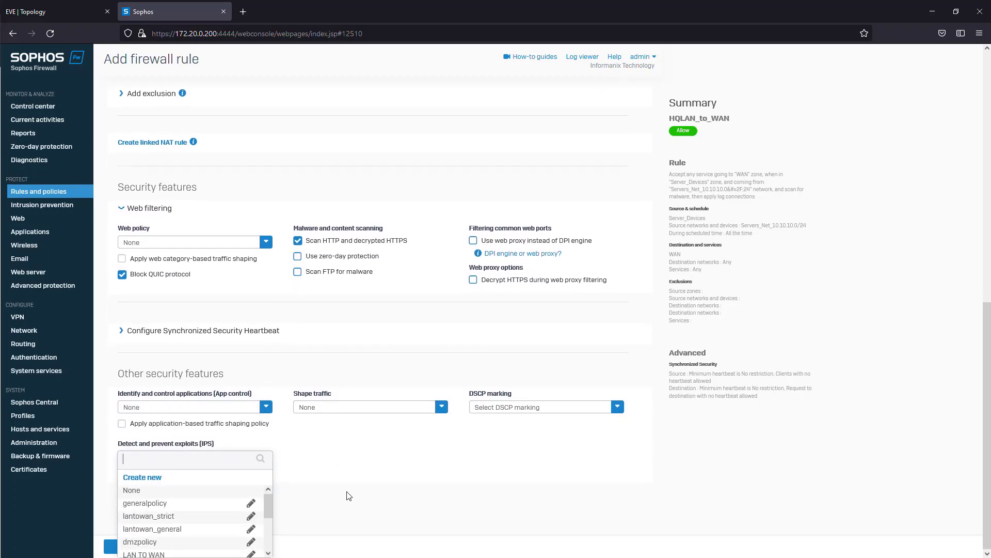
{"action": "left_click", "coordinate": [309, 450]}
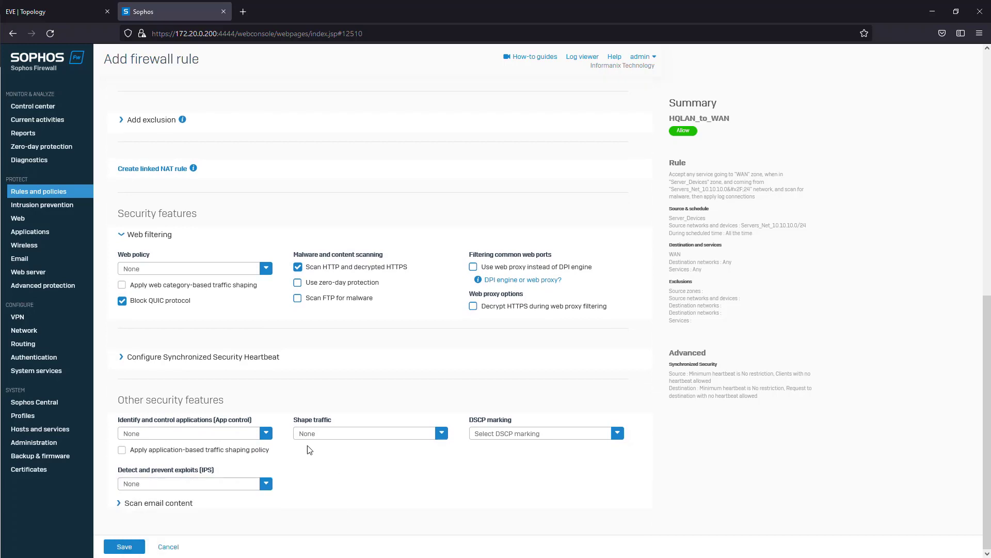
{"action": "left_click", "coordinate": [266, 483]}
{"action": "scroll", "coordinate": [192, 509], "scroll_direction": "down", "scroll_amount": 3}
{"action": "scroll", "coordinate": [166, 517], "scroll_direction": "up", "scroll_amount": 3}
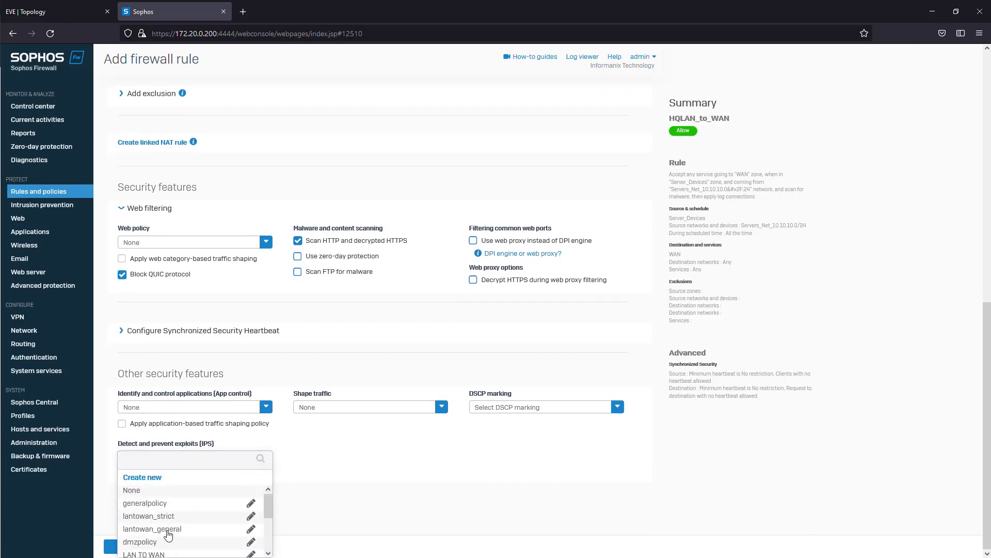
{"action": "left_click", "coordinate": [168, 533]}
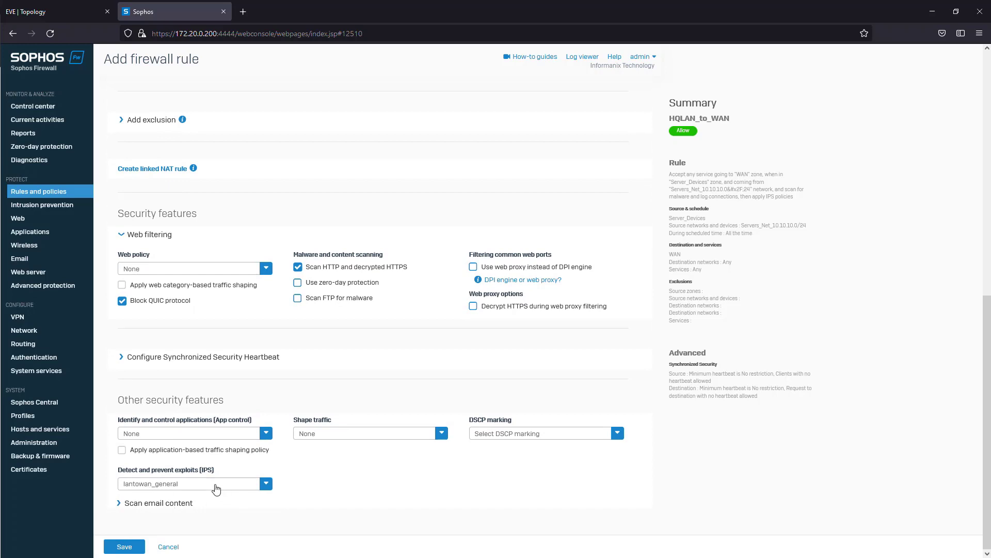
{"action": "left_click", "coordinate": [124, 548]}
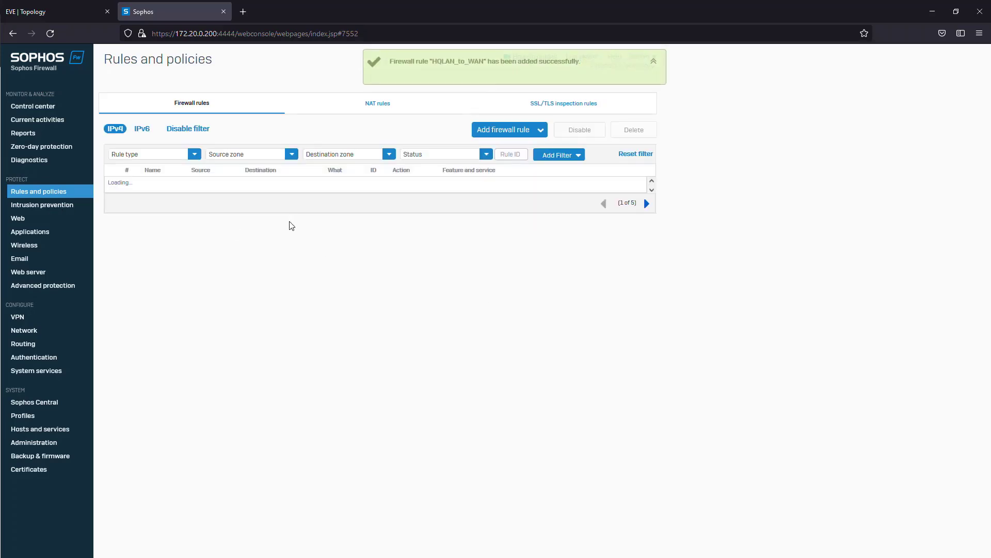
- Start a new IPv4 firewall rule named Access_to_WAN and enable logging of firewall traffic
{"action": "left_click", "coordinate": [508, 135]}
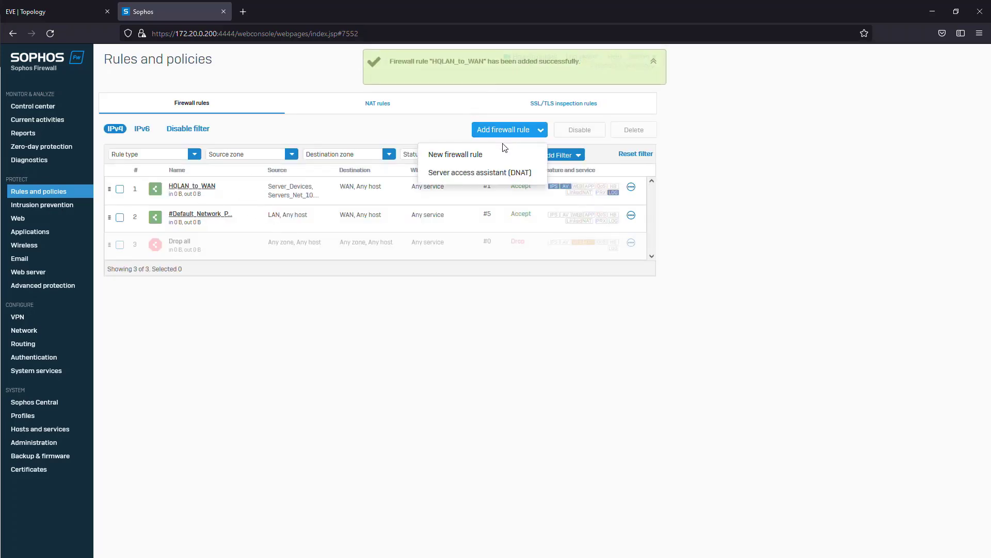
{"action": "left_click", "coordinate": [463, 154]}
{"action": "left_click", "coordinate": [208, 122]}
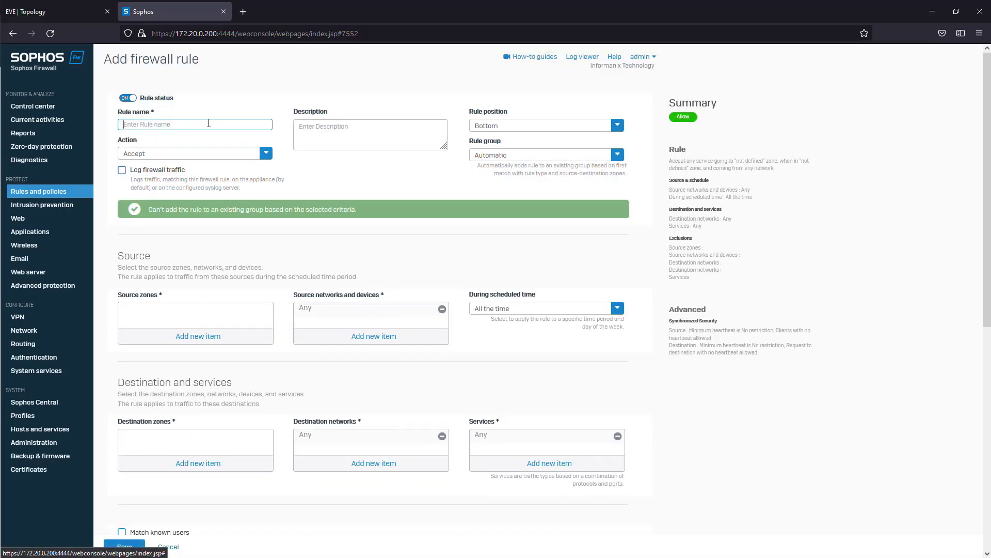
{"action": "type", "text": "Access_"}
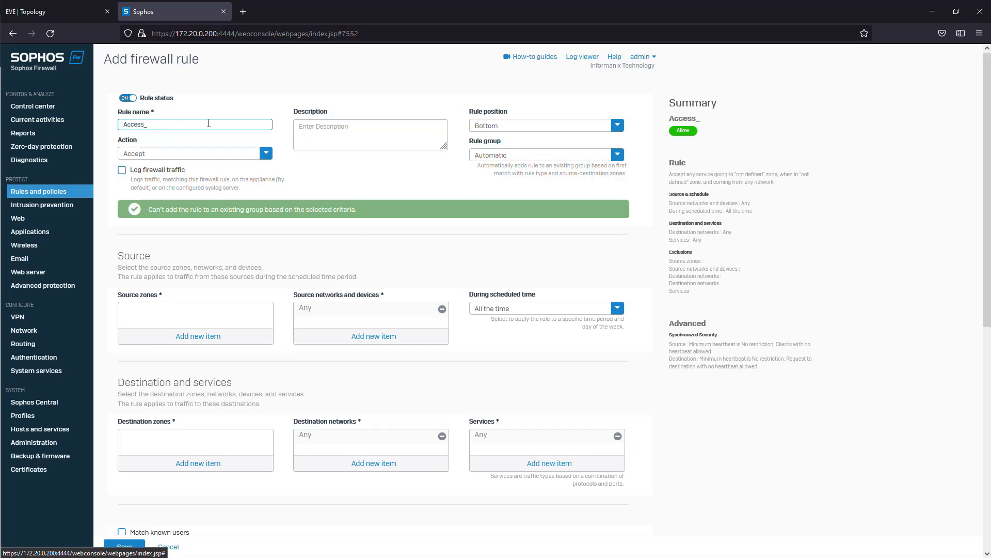
{"action": "type", "text": "=t"}
{"action": "key", "text": "BackSpace"}
{"action": "key", "text": "BackSpace"}
{"action": "type", "text": "toi"}
{"action": "type", "text": "WAN"}
{"action": "left_click", "coordinate": [133, 169]}
- Enter the rule description "Workstation\Access network to WAN, subnet 10.10.20.0/24" and set the rule position to Top
{"action": "left_click", "coordinate": [373, 137]}
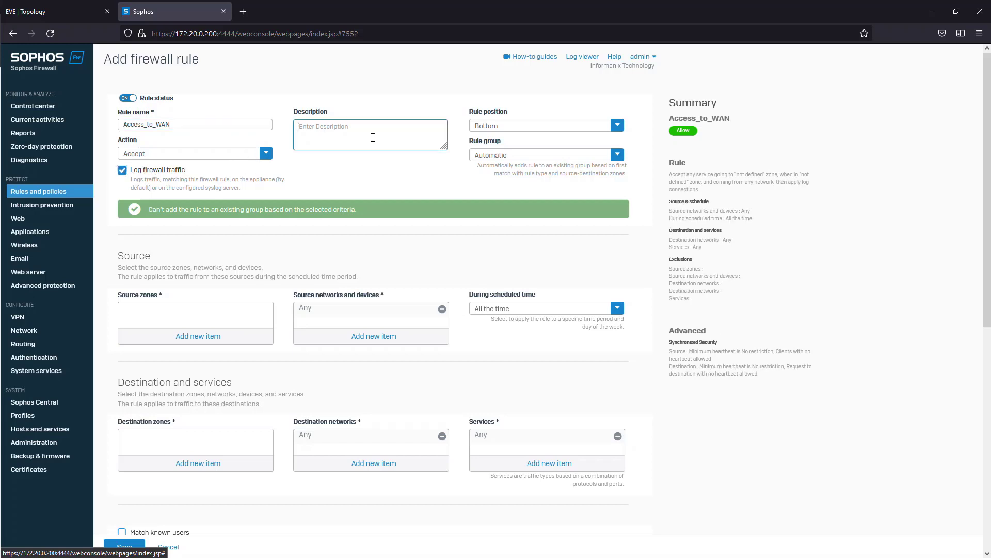
{"action": "type", "text": "Wo"}
{"action": "type", "text": "10.10.20.0/24"}
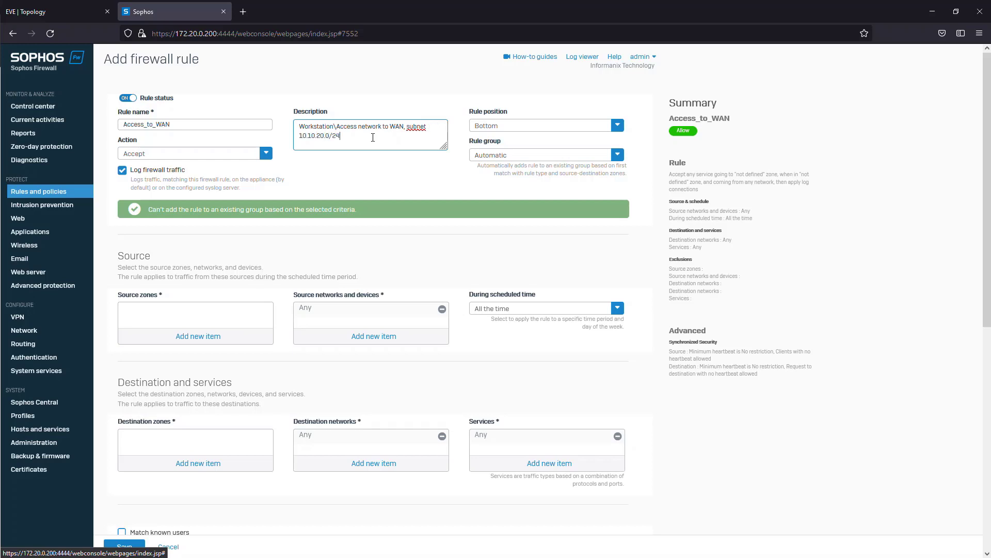
{"action": "left_click", "coordinate": [613, 126]}
{"action": "left_click", "coordinate": [498, 140]}
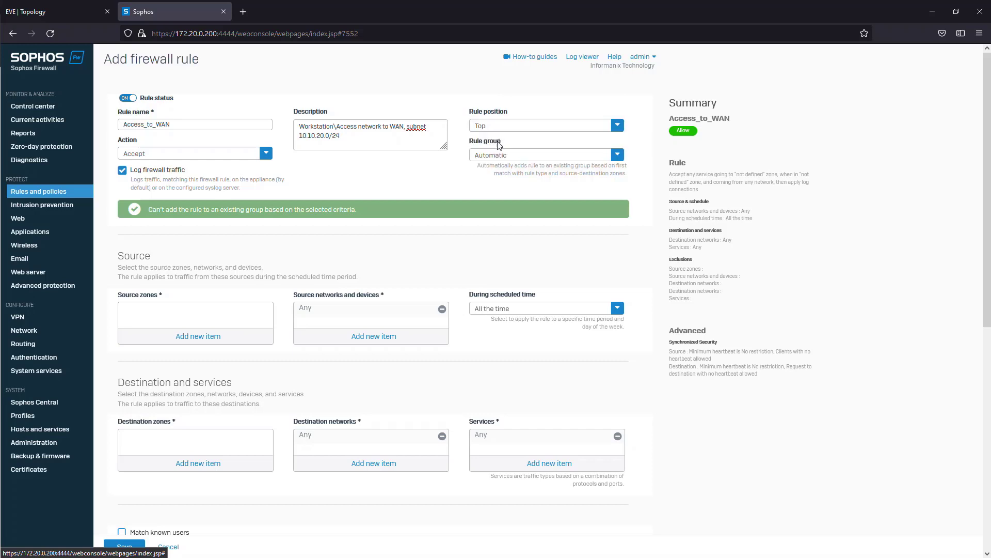
- Add Access as the source zone of the Access_to_WAN rule and remove Any from its source networks
{"action": "left_click", "coordinate": [189, 324]}
{"action": "scroll", "coordinate": [159, 376], "scroll_direction": "down", "scroll_amount": 2}
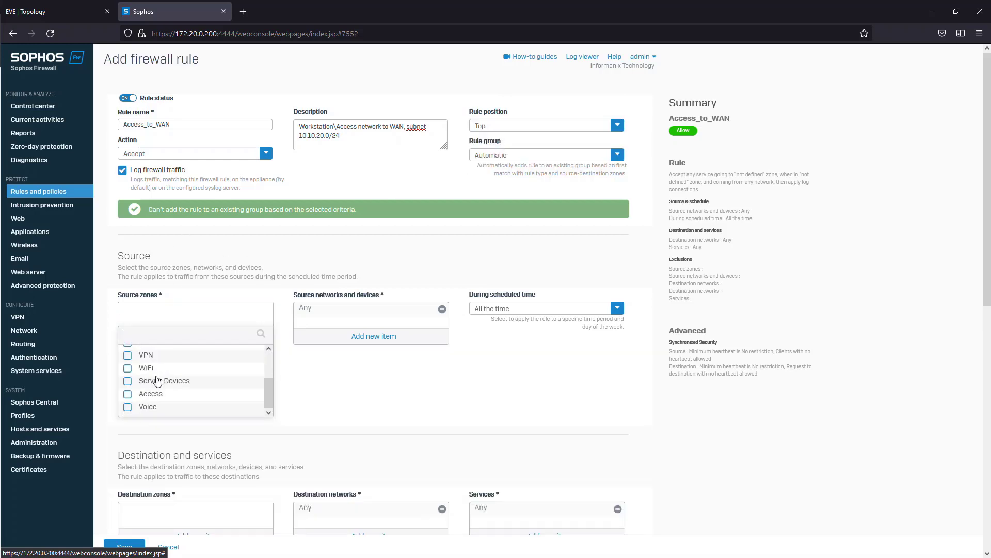
{"action": "left_click", "coordinate": [143, 398]}
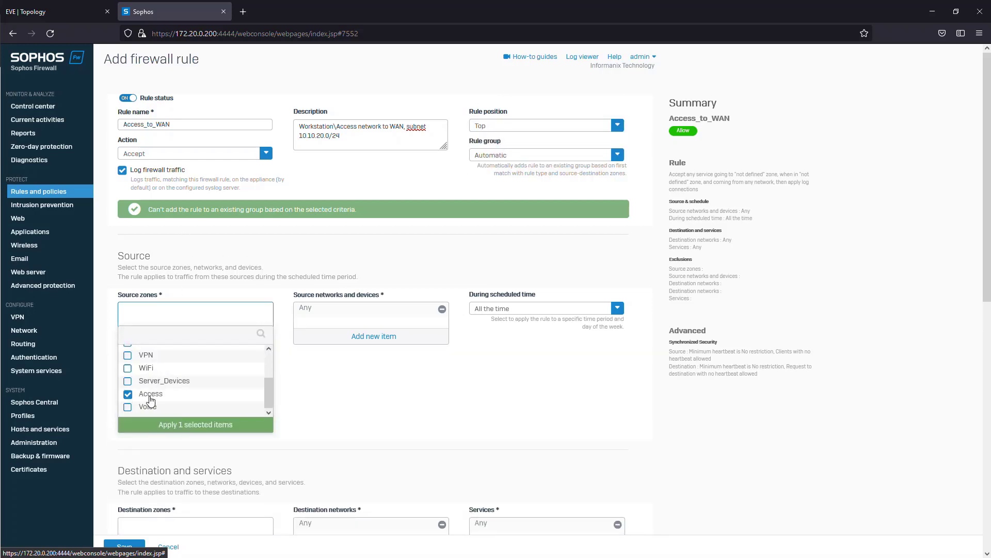
{"action": "left_click", "coordinate": [184, 429]}
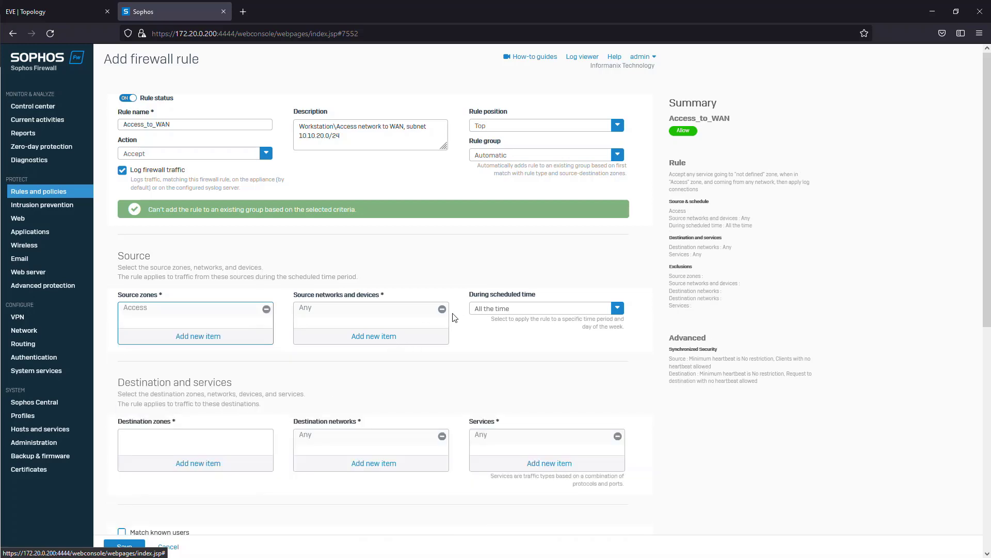
- Create an IPv4 network host named Access_Net_10.10.20.0/24 with address 10.10.20.0 and subnet /24, and save it as the rule's source network
{"action": "left_click", "coordinate": [336, 337]}
{"action": "left_click", "coordinate": [316, 353]}
{"action": "left_click", "coordinate": [376, 370]}
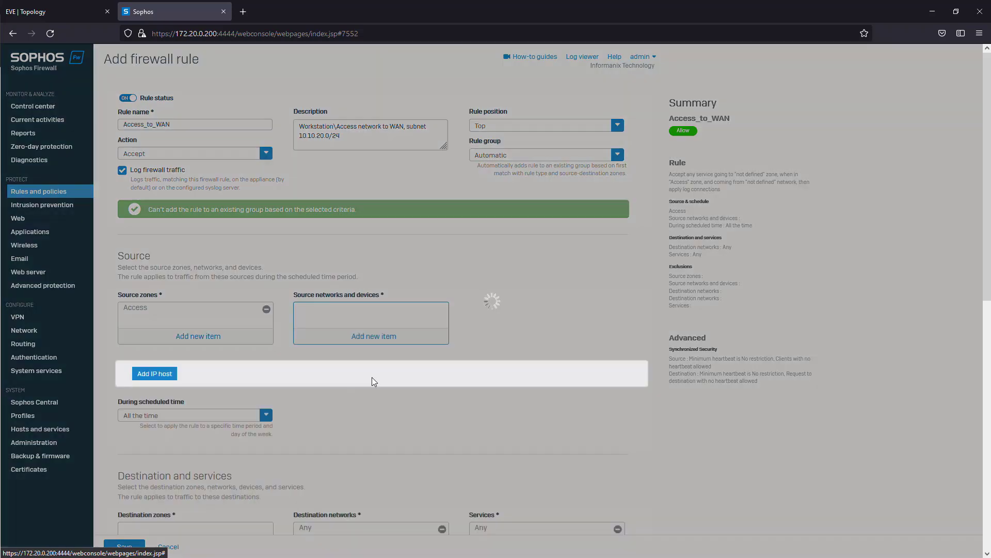
{"action": "type", "text": "Access_Net_10.10.20.0/24"}
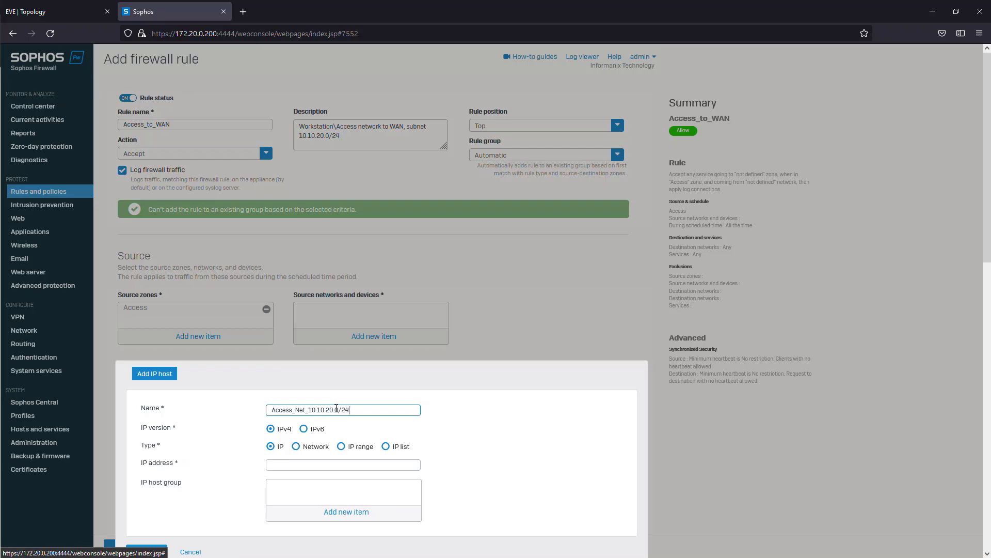
{"action": "key", "text": "Tab"}
{"action": "left_click", "coordinate": [296, 447]}
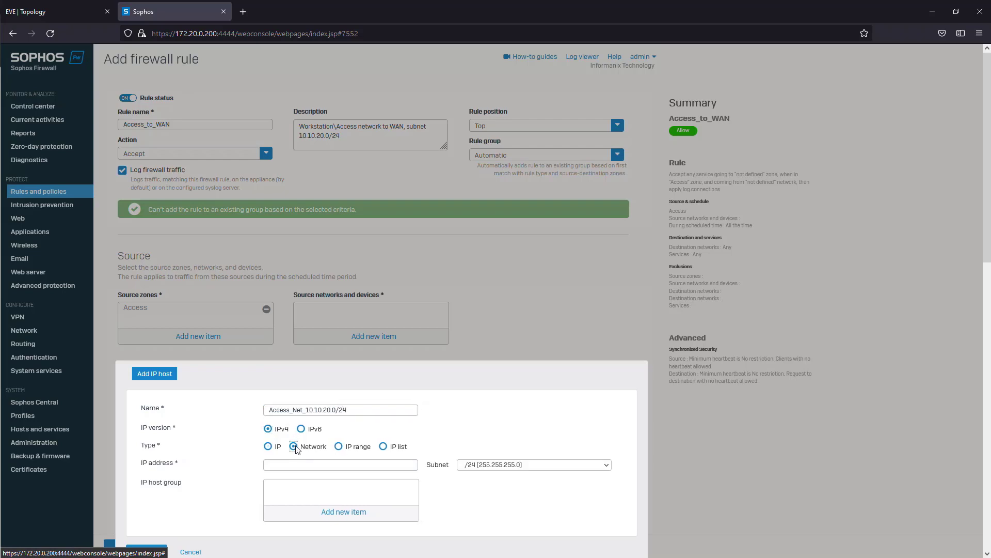
{"action": "left_click", "coordinate": [341, 447]}
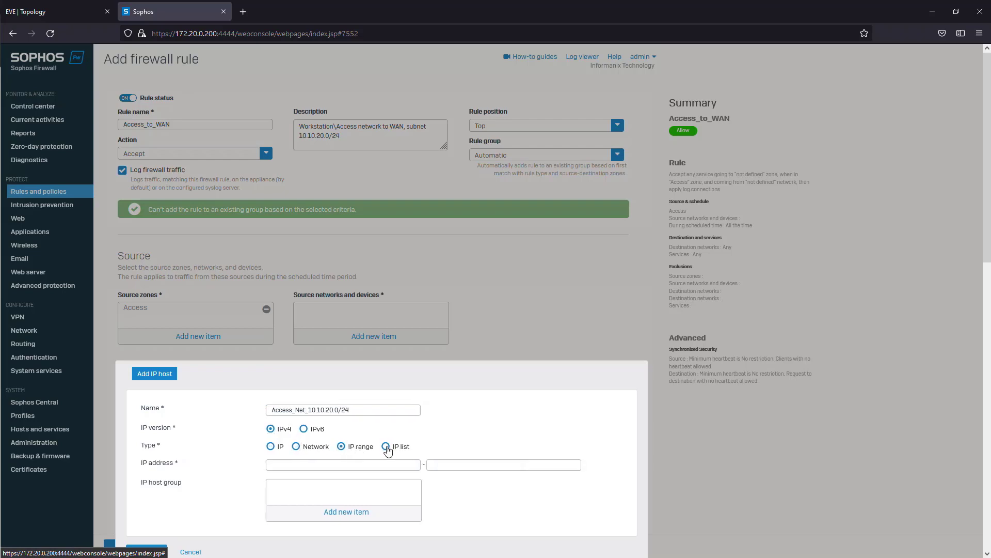
{"action": "left_click", "coordinate": [386, 447]}
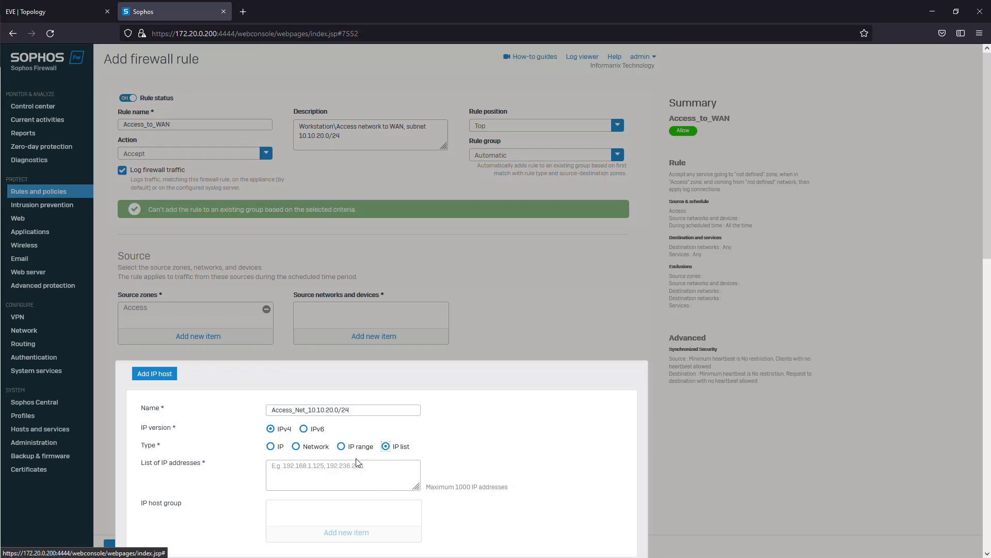
{"action": "left_click", "coordinate": [296, 446]}
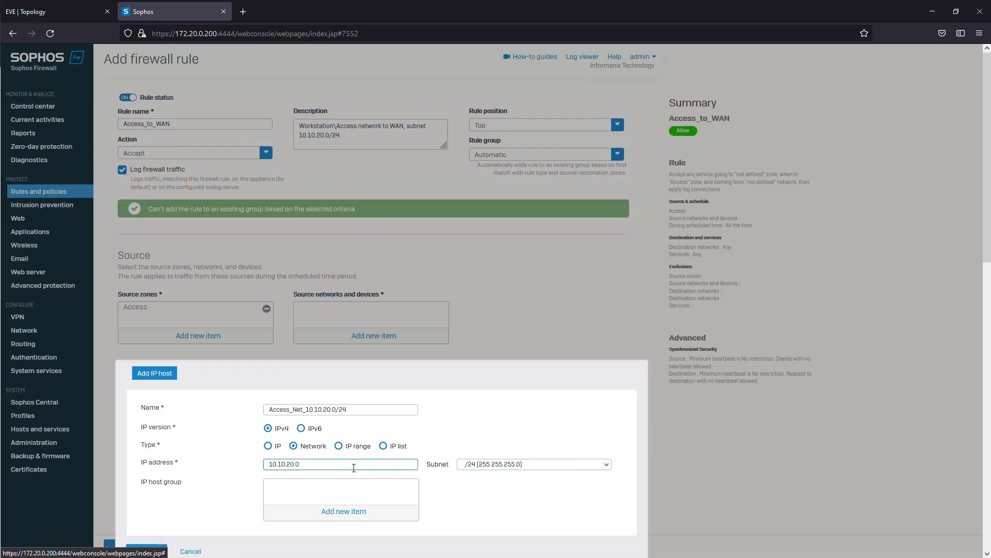
{"action": "scroll", "coordinate": [678, 467], "scroll_direction": "down", "scroll_amount": 5}
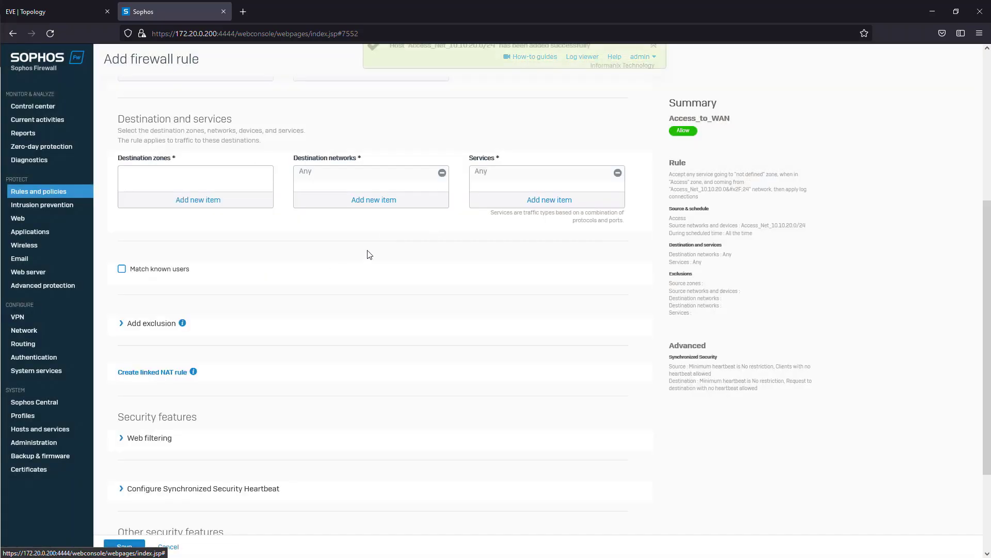
- Enable scanning of HTTP and decrypted HTTPS in the rule's web filtering settings
{"action": "scroll", "coordinate": [206, 301], "scroll_direction": "down", "scroll_amount": 3}
{"action": "left_click", "coordinate": [124, 307]}
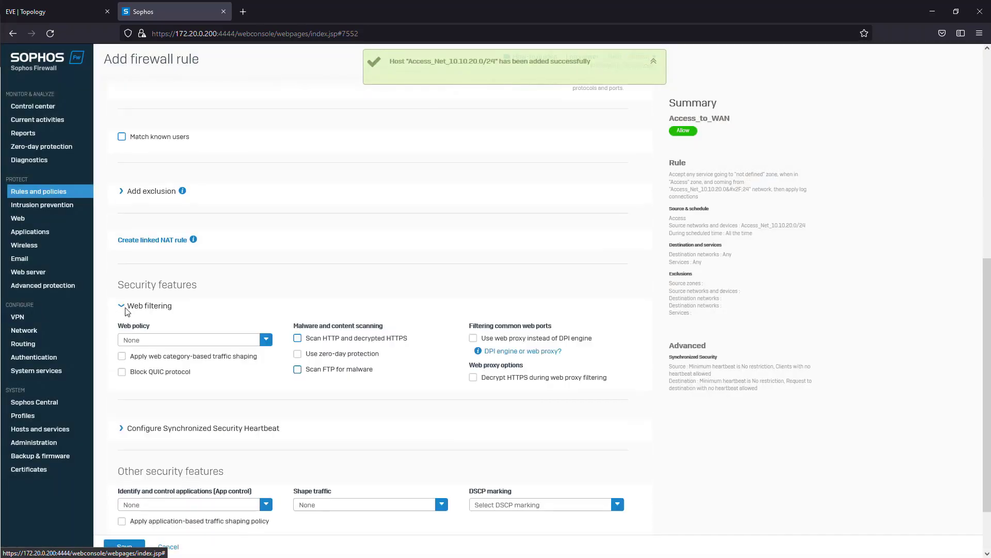
{"action": "scroll", "coordinate": [232, 330], "scroll_direction": "down", "scroll_amount": 1}
{"action": "left_click", "coordinate": [321, 288]}
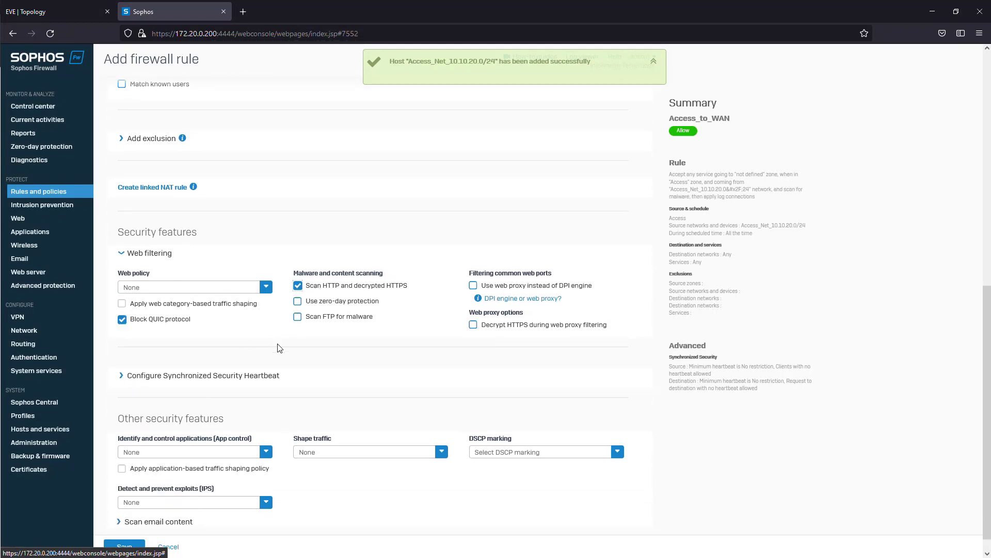
- Set the rule's web policy to Default Workplace Policy and open that policy for editing
{"action": "left_click", "coordinate": [250, 289]}
{"action": "scroll", "coordinate": [188, 343], "scroll_direction": "down", "scroll_amount": 2}
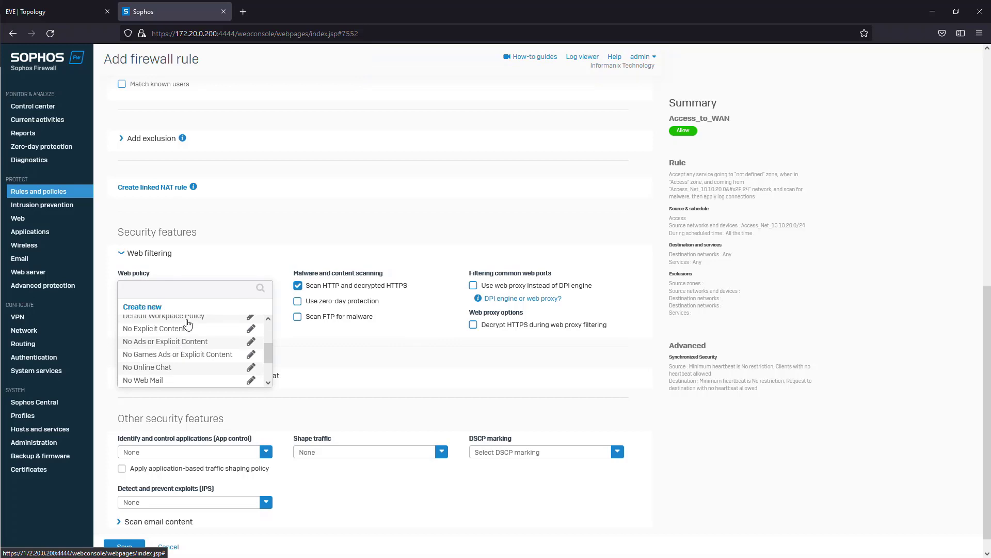
{"action": "left_click", "coordinate": [201, 319]}
{"action": "left_click", "coordinate": [192, 290]}
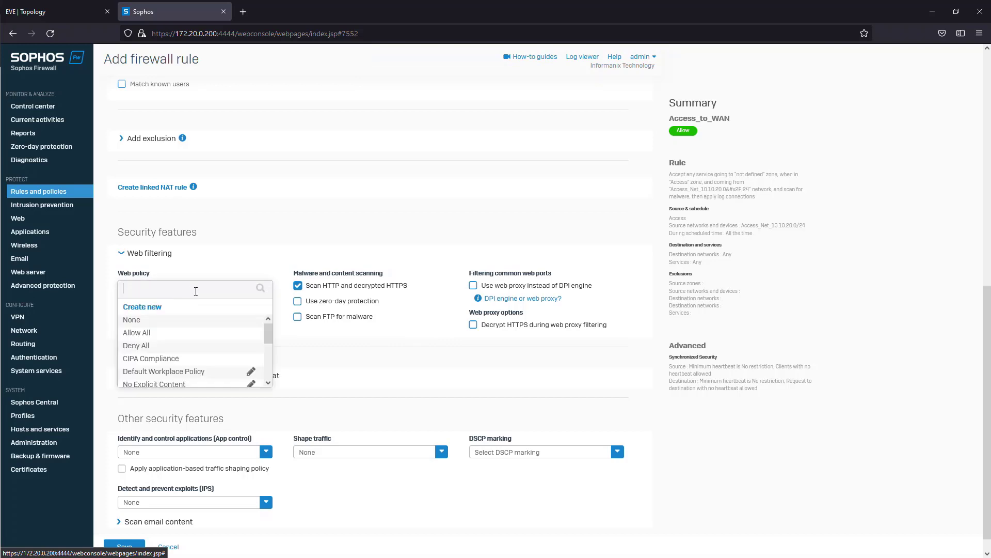
{"action": "left_click", "coordinate": [251, 371]}
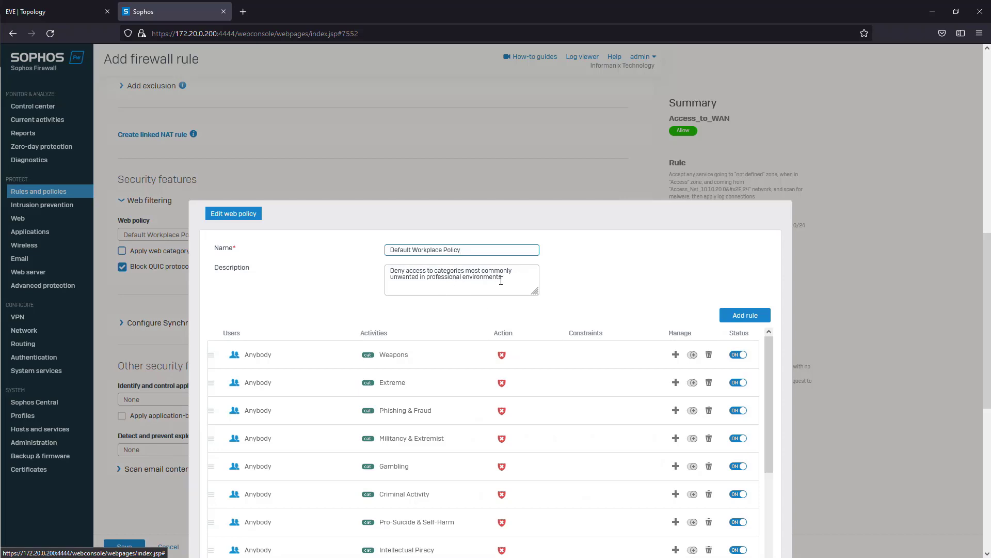
- Inspect the policy's category rules and the user selection of the Weapons rule
{"action": "scroll", "coordinate": [485, 315], "scroll_direction": "down", "scroll_amount": 2}
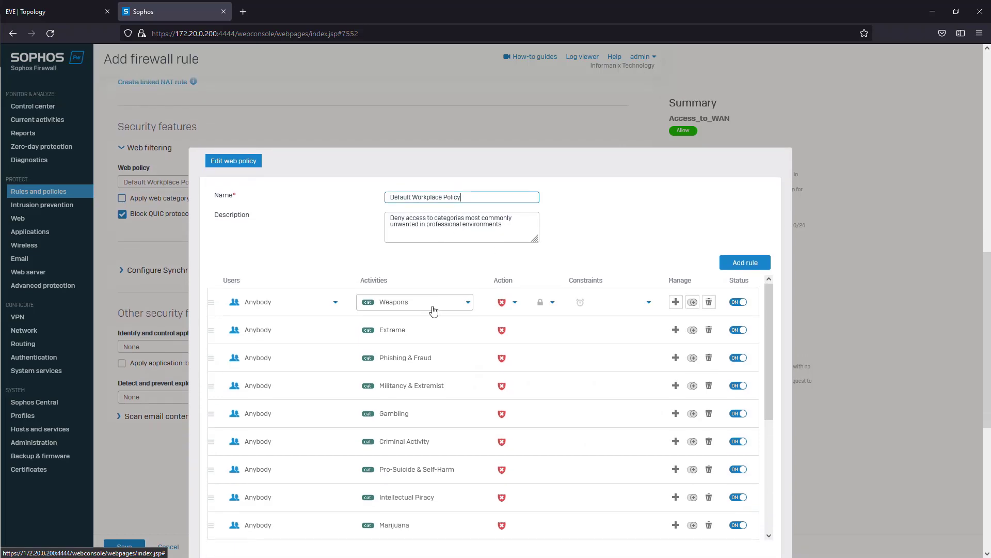
{"action": "left_click", "coordinate": [334, 304]}
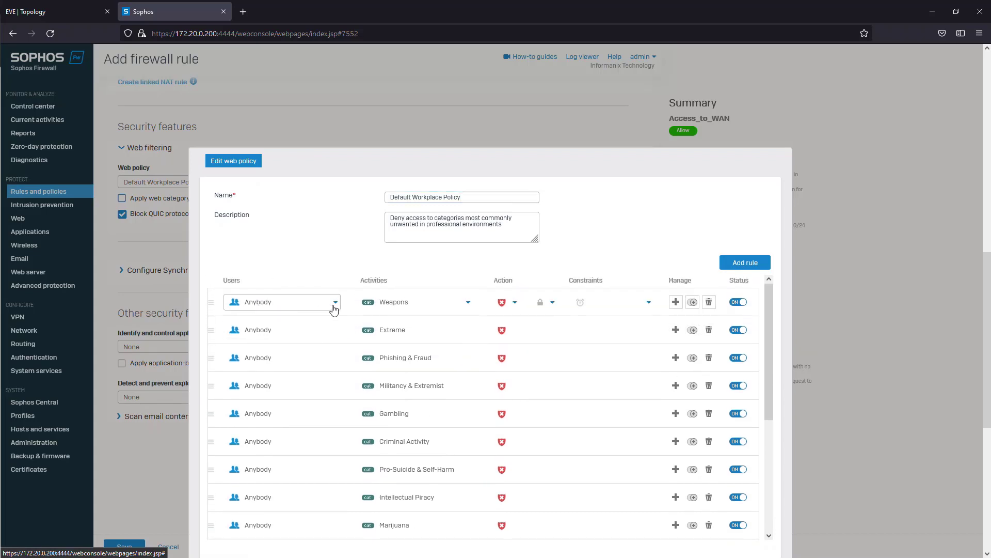
{"action": "left_click", "coordinate": [307, 303]}
{"action": "left_click", "coordinate": [262, 310]}
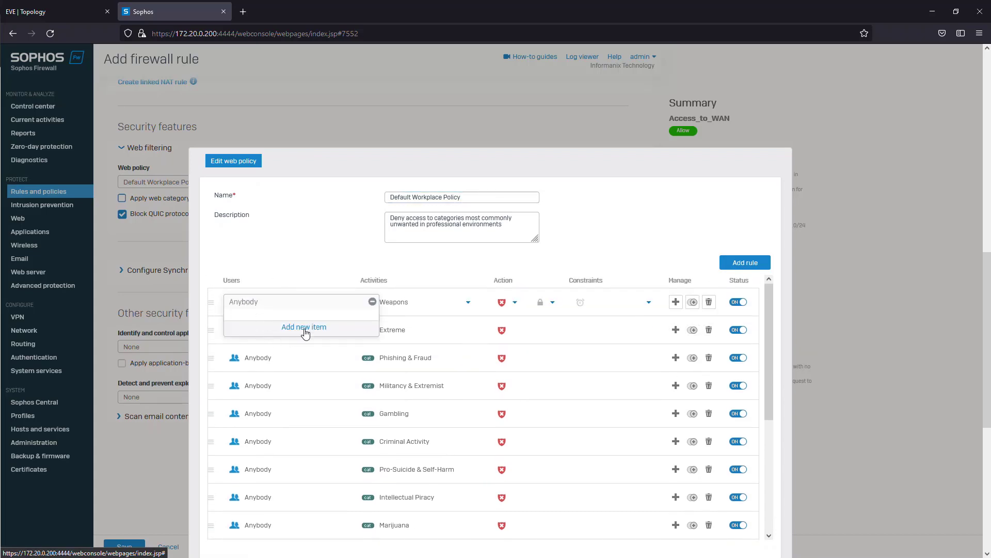
{"action": "left_click", "coordinate": [301, 273]}
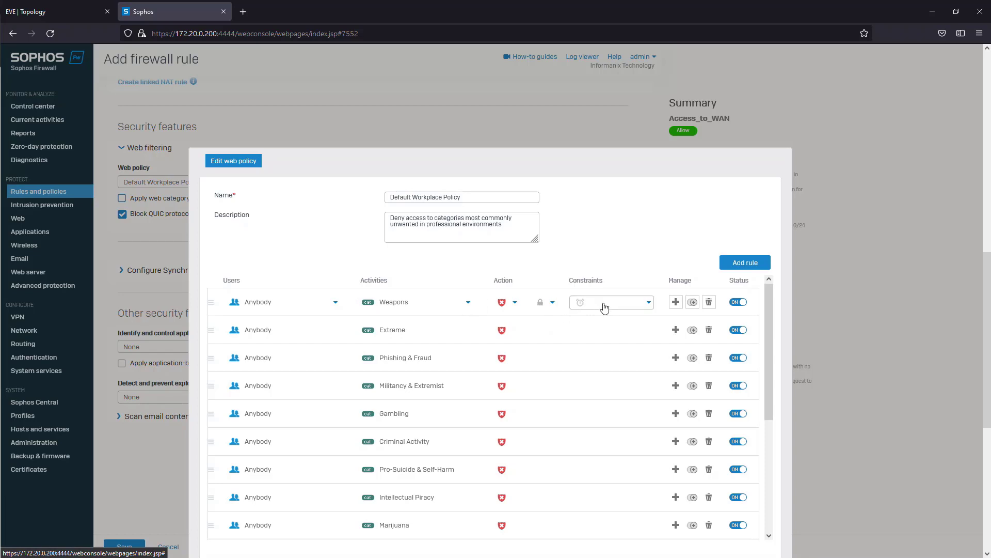
- Examine the web policy's search engine enforcement options and the web proxy note for SafeSearch
{"action": "scroll", "coordinate": [623, 336], "scroll_direction": "down", "scroll_amount": 4}
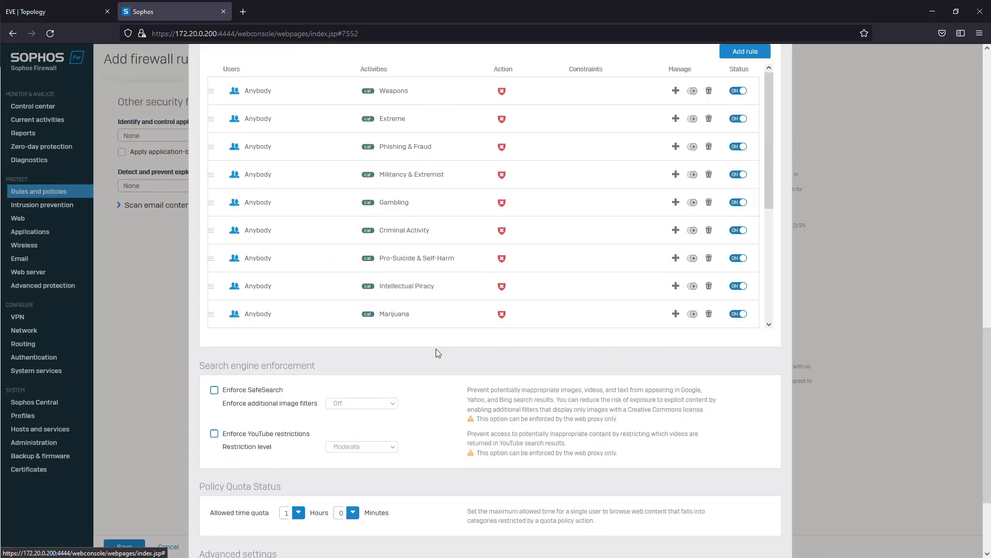
{"action": "scroll", "coordinate": [375, 335], "scroll_direction": "down", "scroll_amount": 3}
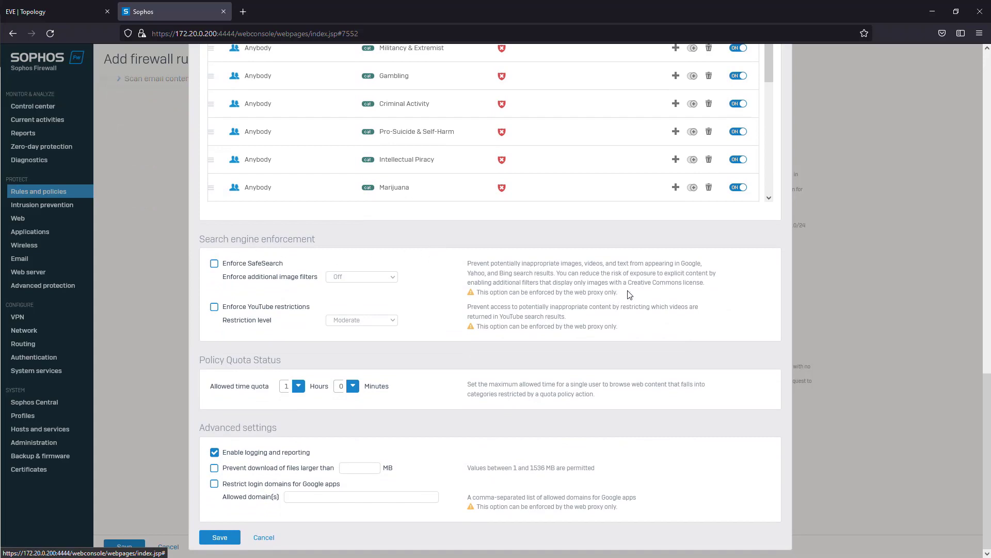
{"action": "left_click_drag", "start_coordinate": [629, 294], "coordinate": [500, 293]}
{"action": "left_click", "coordinate": [592, 296]}
{"action": "left_click_drag", "start_coordinate": [622, 293], "coordinate": [505, 292]}
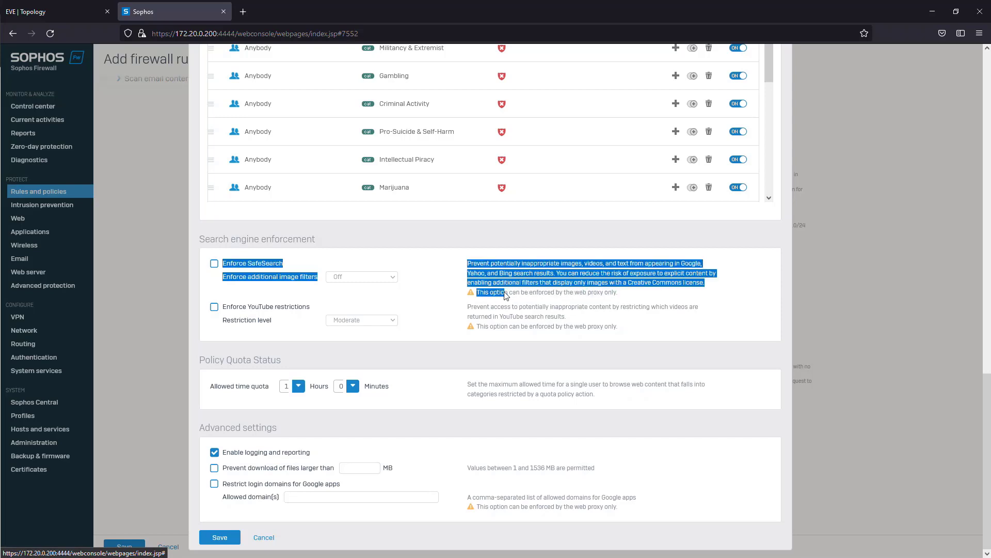
{"action": "left_click", "coordinate": [635, 298]}
{"action": "left_click_drag", "start_coordinate": [619, 293], "coordinate": [481, 290]}
{"action": "left_click", "coordinate": [497, 290]}
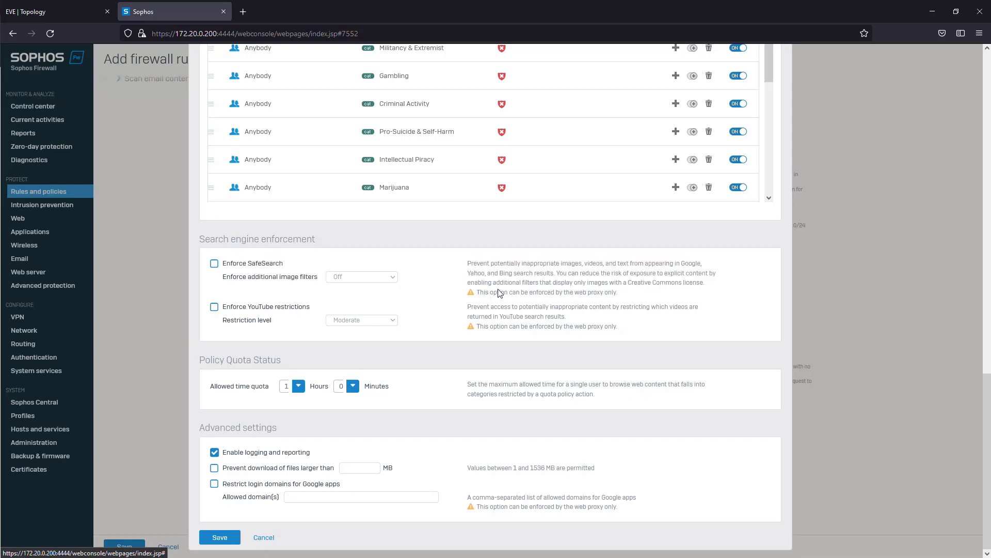
{"action": "left_click_drag", "start_coordinate": [618, 293], "coordinate": [476, 292]}
{"action": "left_click", "coordinate": [500, 295]}
{"action": "left_click_drag", "start_coordinate": [618, 293], "coordinate": [484, 291]}
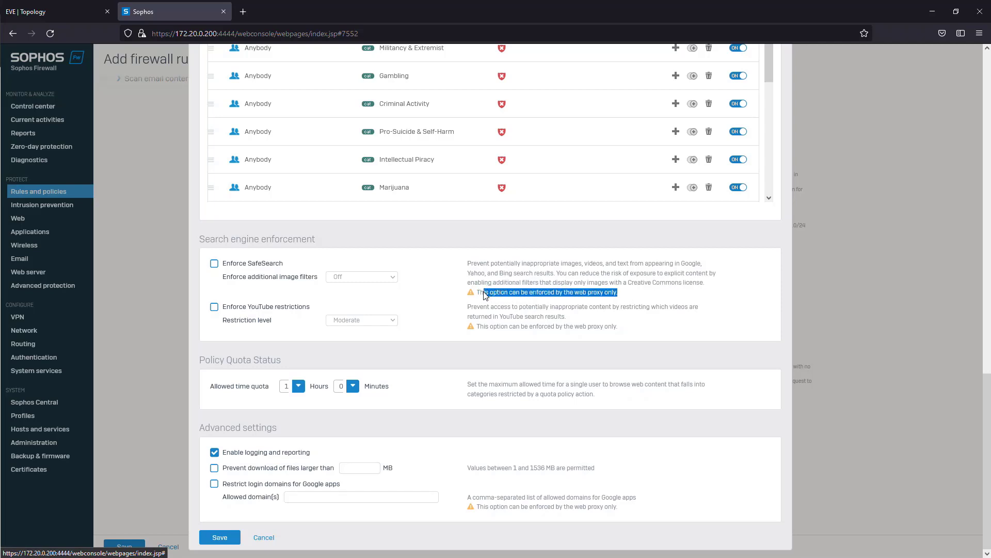
{"action": "left_click", "coordinate": [490, 293]}
{"action": "left_click_drag", "start_coordinate": [619, 293], "coordinate": [483, 293]}
{"action": "left_click", "coordinate": [497, 293]}
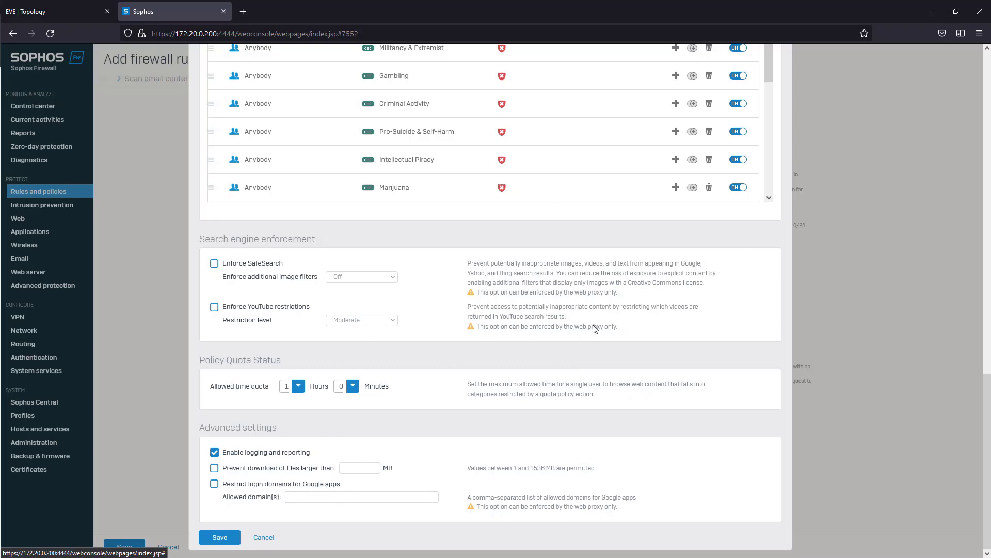
- Check the remaining category rules and the default action, and save the Default Workplace Policy
{"action": "scroll", "coordinate": [596, 329], "scroll_direction": "up", "scroll_amount": 3}
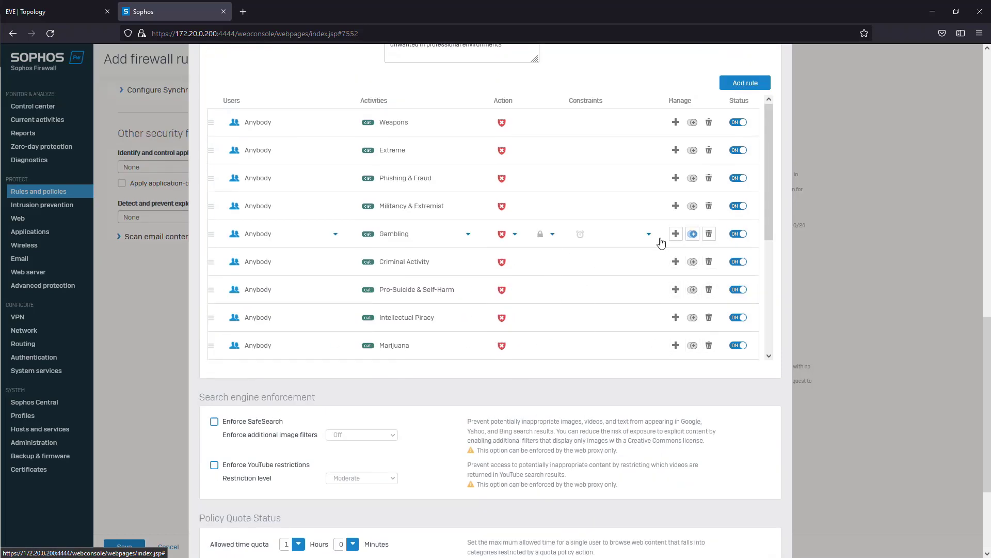
{"action": "scroll", "coordinate": [568, 243], "scroll_direction": "down", "scroll_amount": 8}
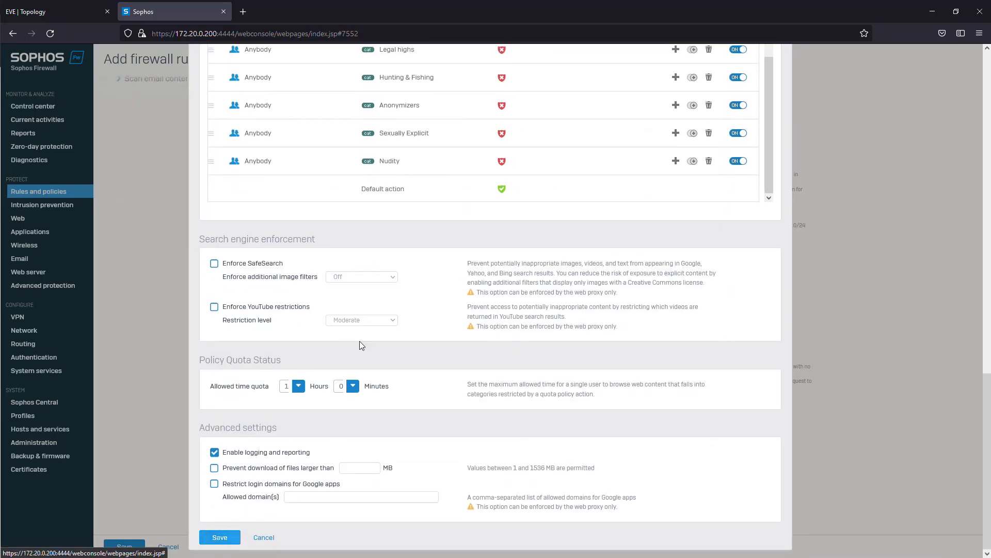
{"action": "left_click", "coordinate": [216, 538]}
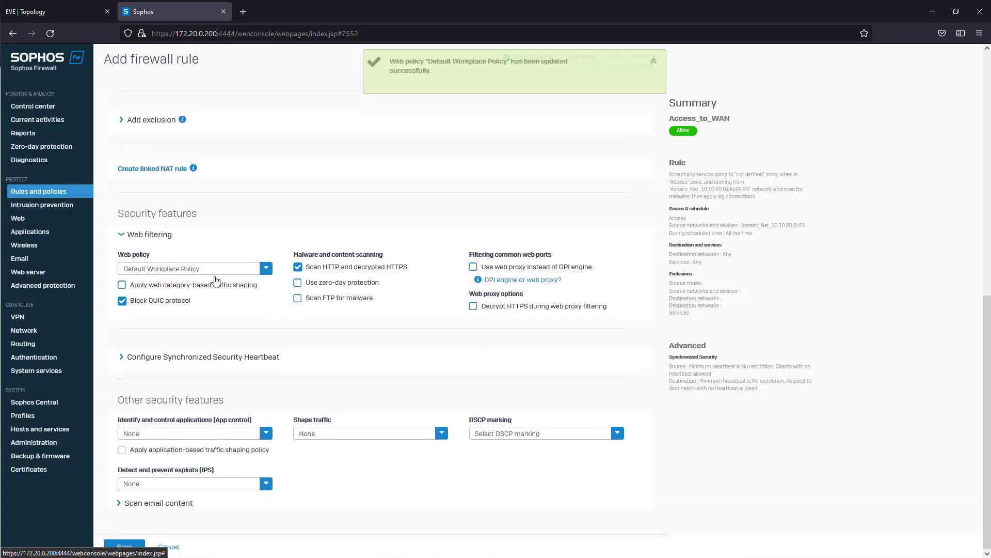
{"action": "left_click", "coordinate": [216, 290]}
{"action": "left_click", "coordinate": [217, 291]}
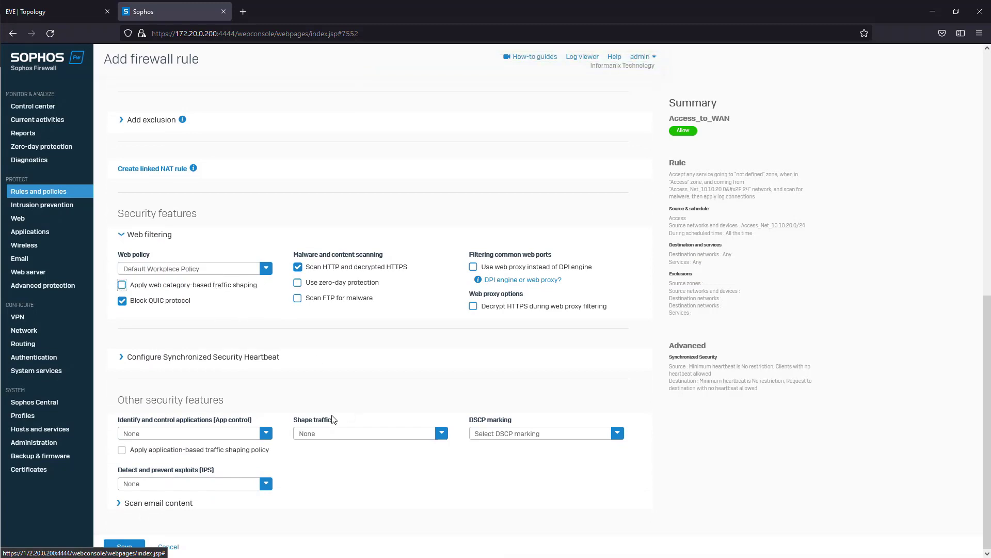
- Set the rule's application control policy to Block generally unwanted apps
{"action": "left_click", "coordinate": [204, 434]}
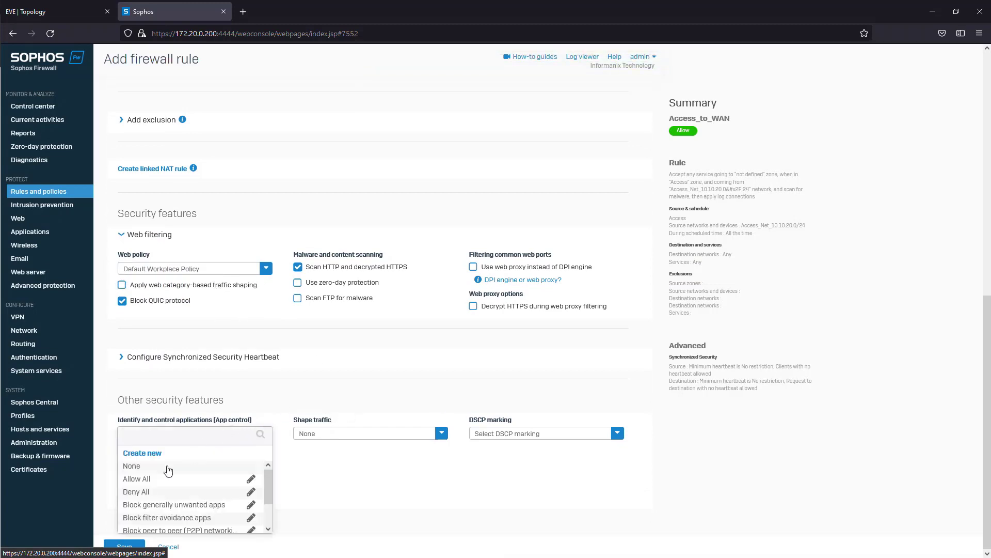
{"action": "scroll", "coordinate": [185, 488], "scroll_direction": "down", "scroll_amount": 2}
{"action": "scroll", "coordinate": [206, 475], "scroll_direction": "up", "scroll_amount": 2}
{"action": "left_click", "coordinate": [201, 505]}
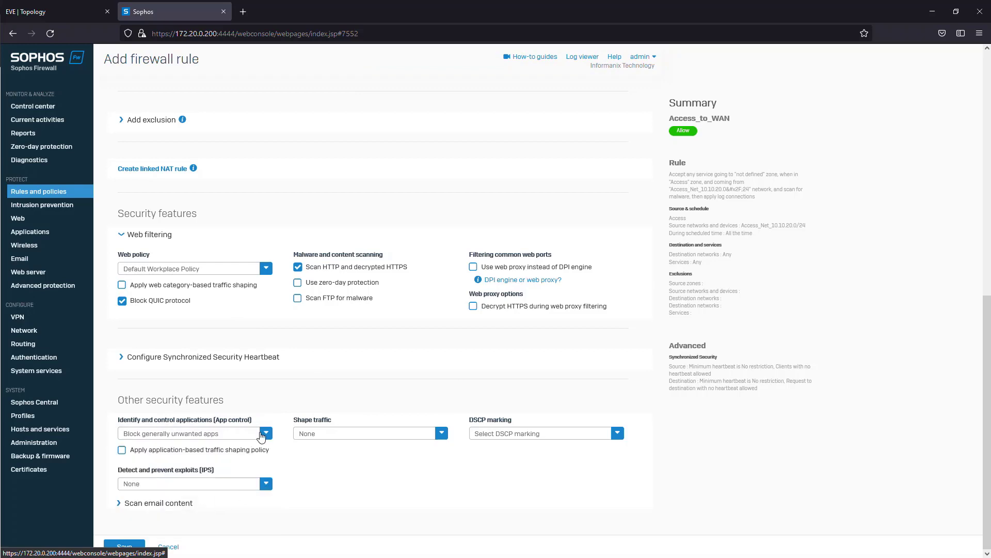
- Open the Block generally unwanted apps policy and review its blocked applications, filter criteria and actions
{"action": "left_click", "coordinate": [258, 436]}
{"action": "left_click", "coordinate": [250, 504]}
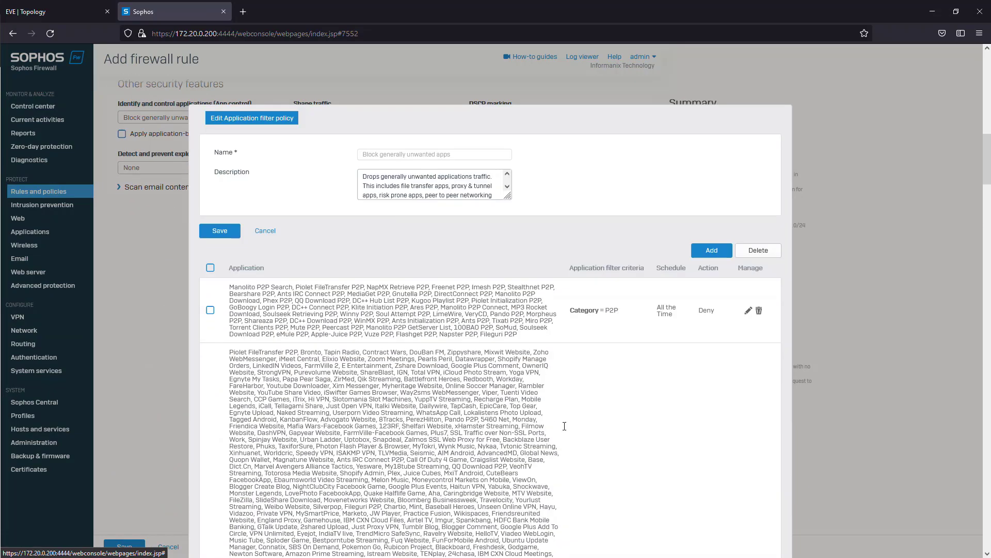
{"action": "scroll", "coordinate": [622, 336], "scroll_direction": "down", "scroll_amount": 12}
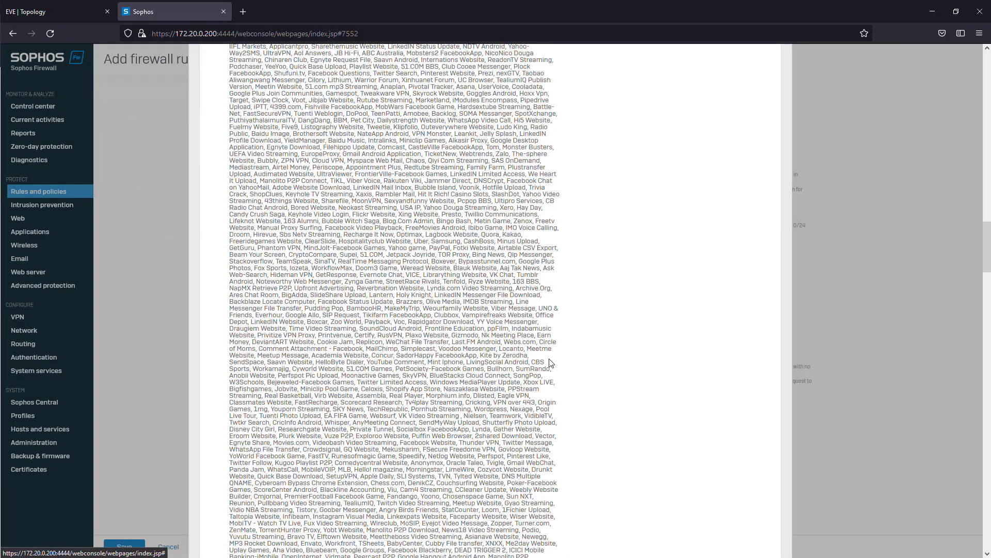
{"action": "left_click_drag", "start_coordinate": [367, 214], "coordinate": [529, 339]}
{"action": "left_click", "coordinate": [437, 241]}
{"action": "left_click_drag", "start_coordinate": [431, 217], "coordinate": [459, 310]}
{"action": "left_click", "coordinate": [456, 312]}
{"action": "scroll", "coordinate": [457, 311], "scroll_direction": "down", "scroll_amount": 5}
{"action": "scroll", "coordinate": [456, 312], "scroll_direction": "down", "scroll_amount": 10}
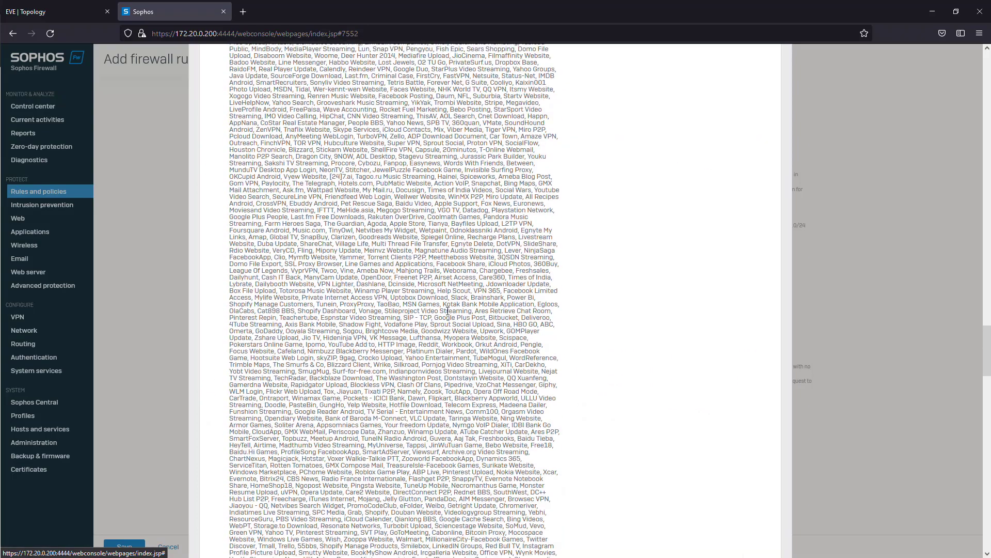
{"action": "scroll", "coordinate": [327, 274], "scroll_direction": "down", "scroll_amount": 10}
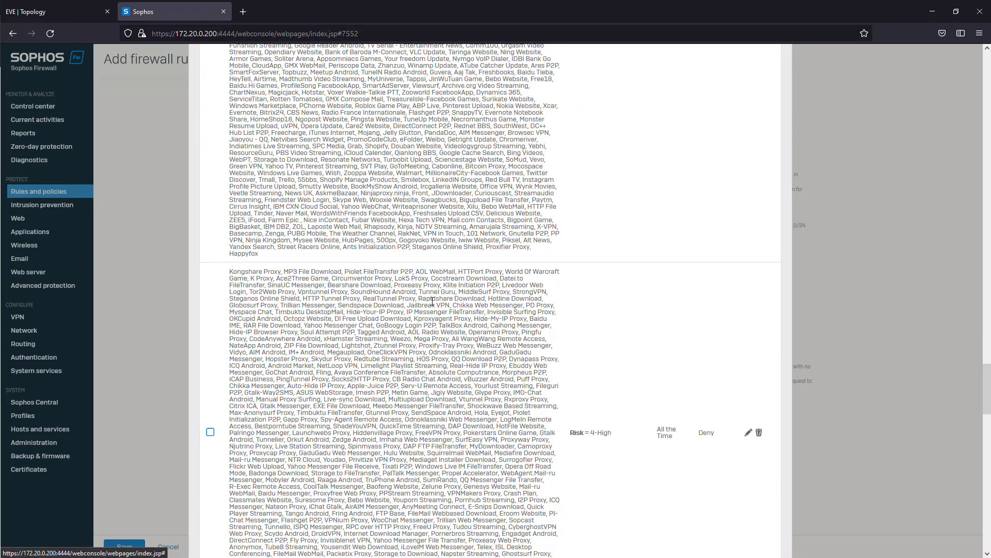
{"action": "scroll", "coordinate": [556, 308], "scroll_direction": "down", "scroll_amount": 4}
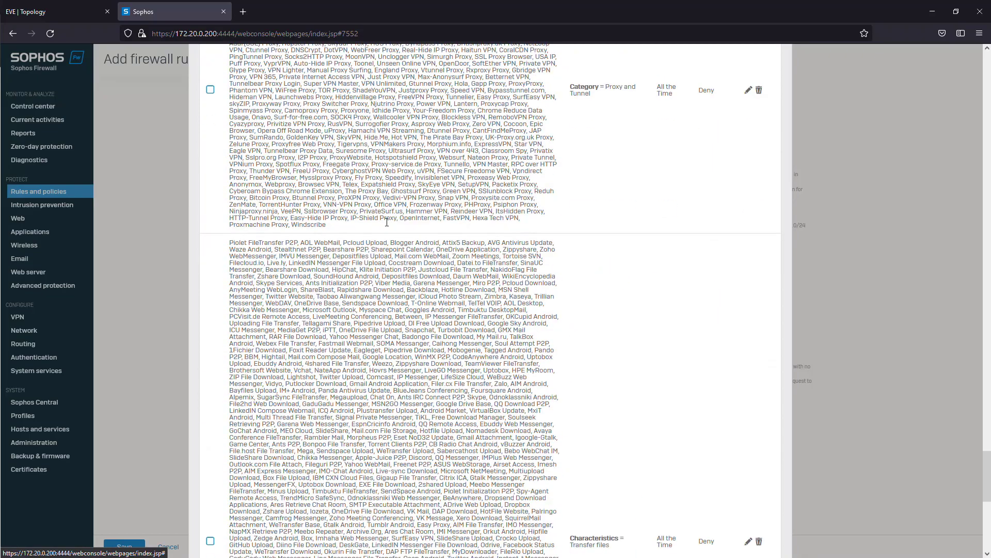
{"action": "scroll", "coordinate": [590, 231], "scroll_direction": "down", "scroll_amount": 7}
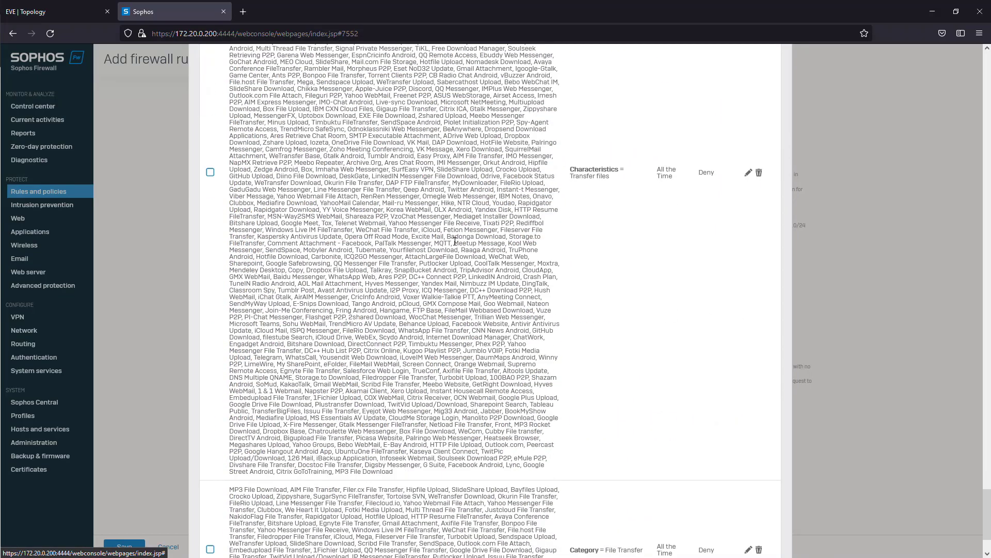
{"action": "scroll", "coordinate": [407, 321], "scroll_direction": "down", "scroll_amount": 1}
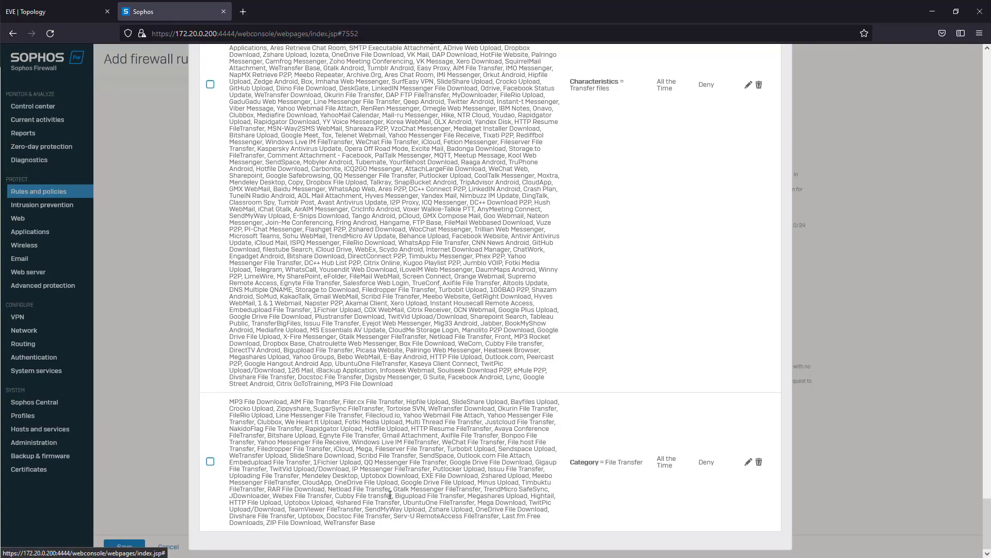
- Check the remaining entries of the Block generally unwanted apps policy and save the policy
{"action": "scroll", "coordinate": [390, 495], "scroll_direction": "up", "scroll_amount": 20}
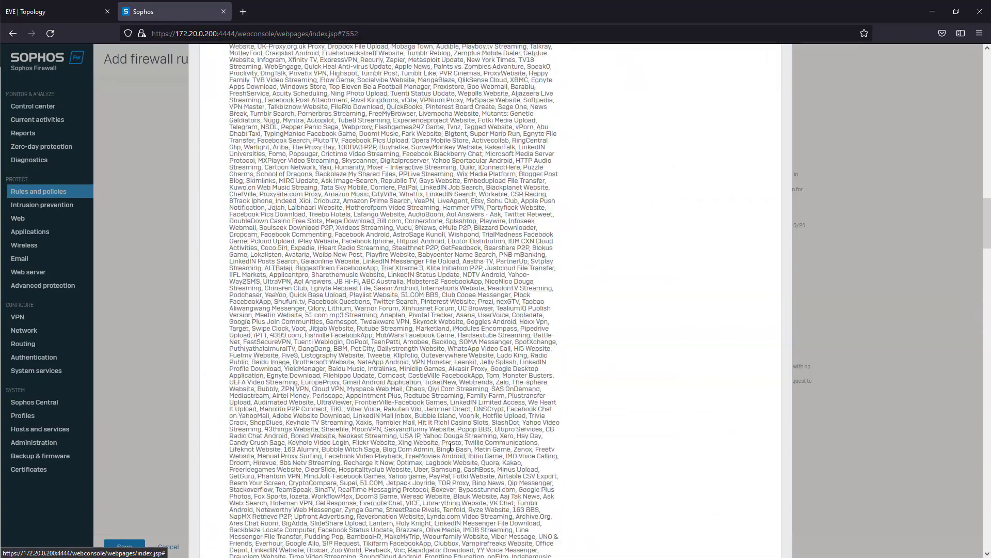
{"action": "scroll", "coordinate": [451, 448], "scroll_direction": "up", "scroll_amount": 18}
{"action": "scroll", "coordinate": [537, 396], "scroll_direction": "down", "scroll_amount": 7}
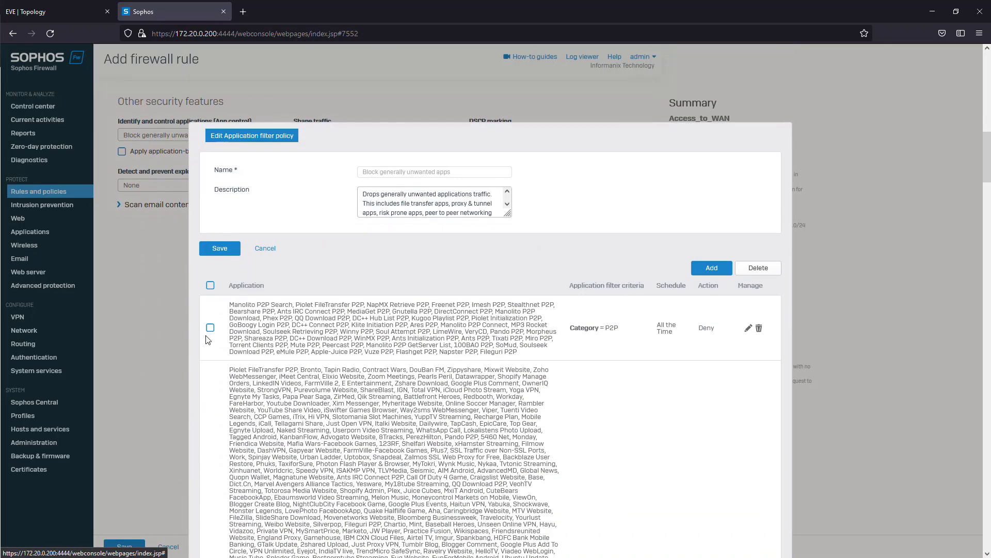
{"action": "left_click", "coordinate": [232, 250]}
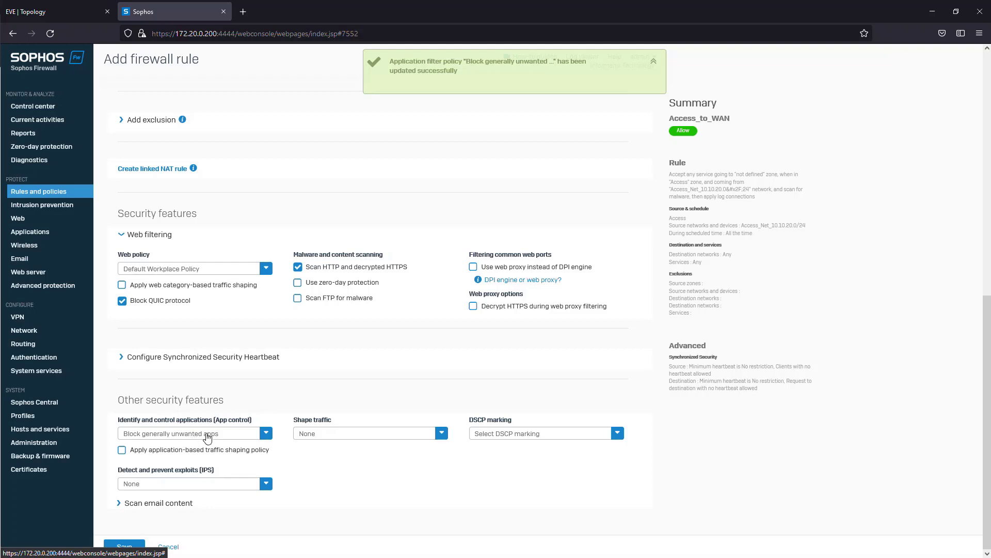
- Examine the available DSCP marking values and traffic shaping policies for the rule
{"action": "left_click", "coordinate": [604, 439]}
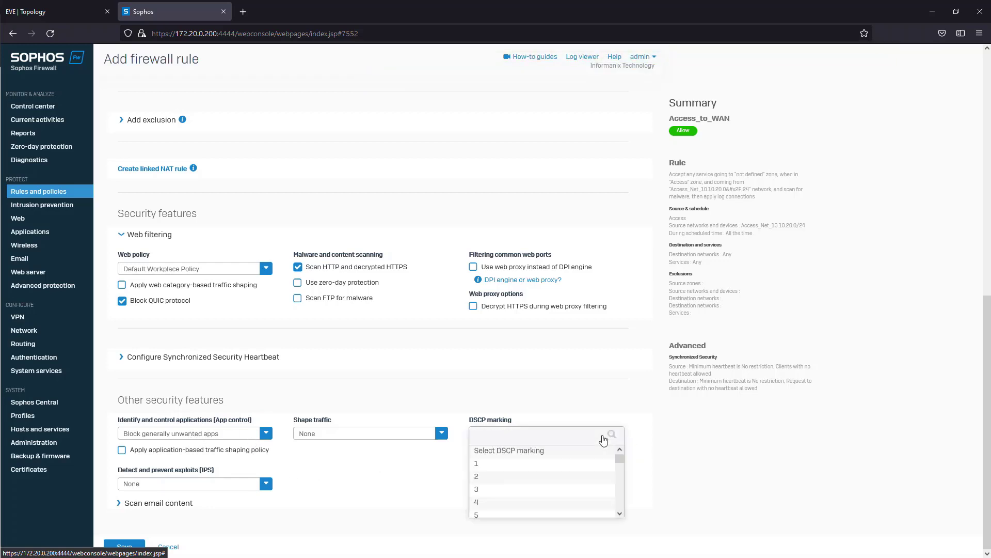
{"action": "scroll", "coordinate": [568, 478], "scroll_direction": "down", "scroll_amount": 10}
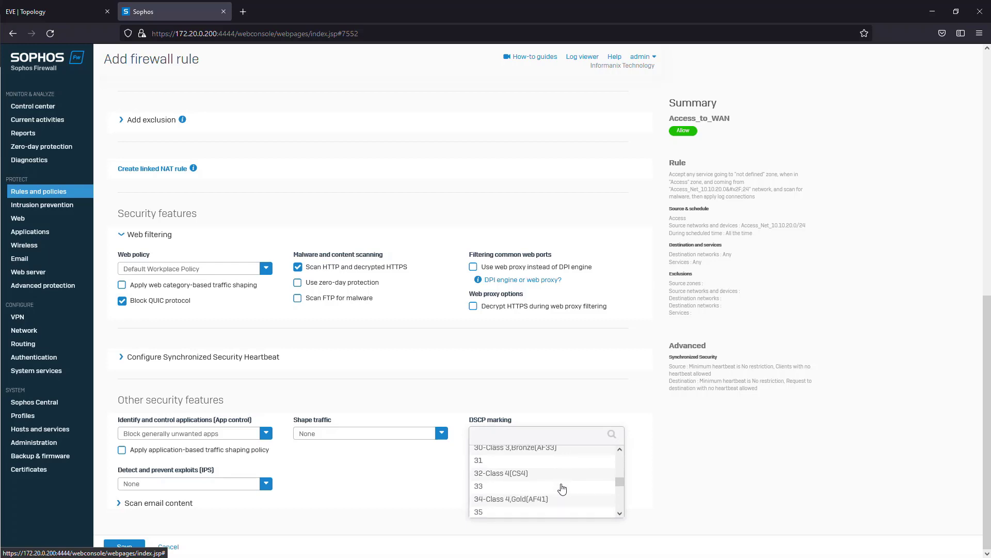
{"action": "scroll", "coordinate": [562, 488], "scroll_direction": "down", "scroll_amount": 10}
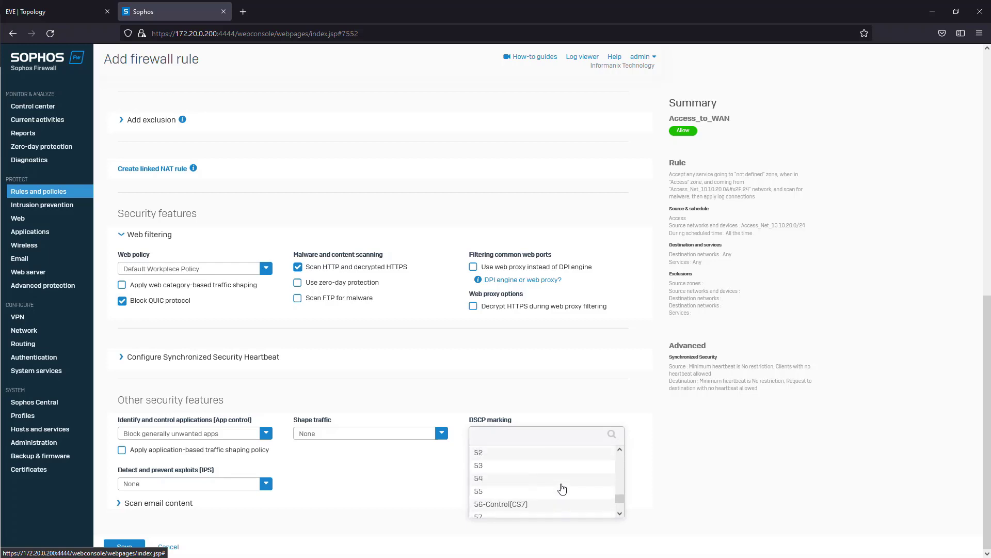
{"action": "left_click", "coordinate": [605, 421]}
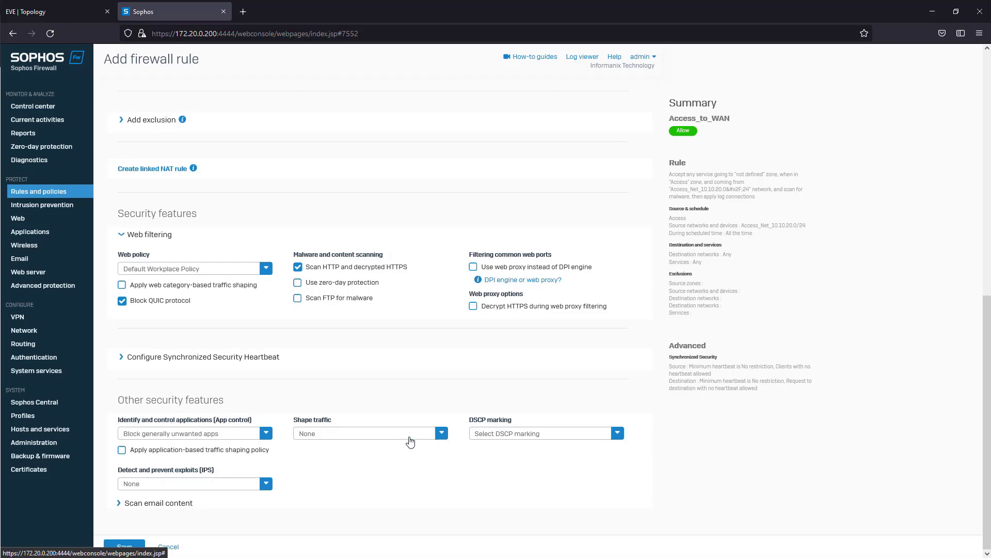
{"action": "left_click", "coordinate": [441, 434]}
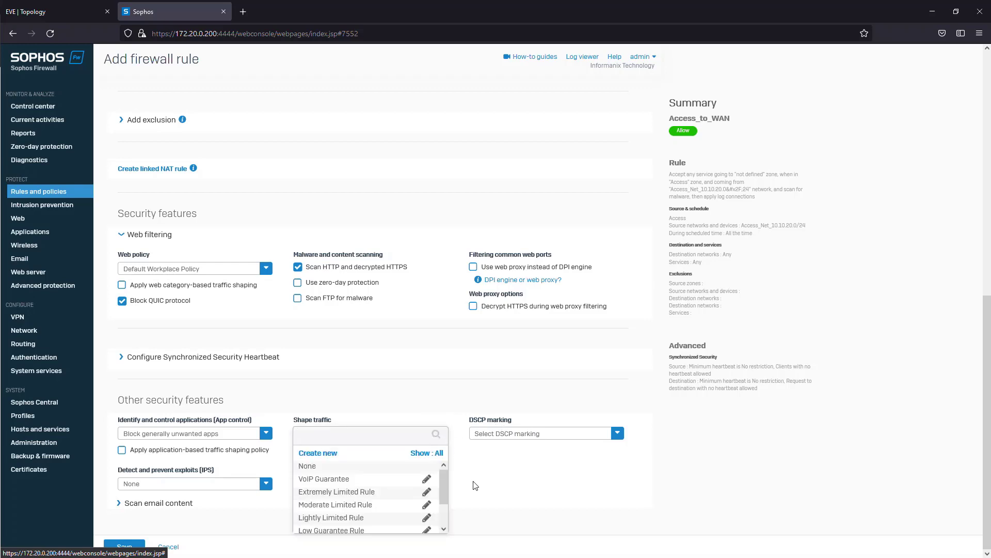
{"action": "scroll", "coordinate": [442, 481], "scroll_direction": "down", "scroll_amount": 2}
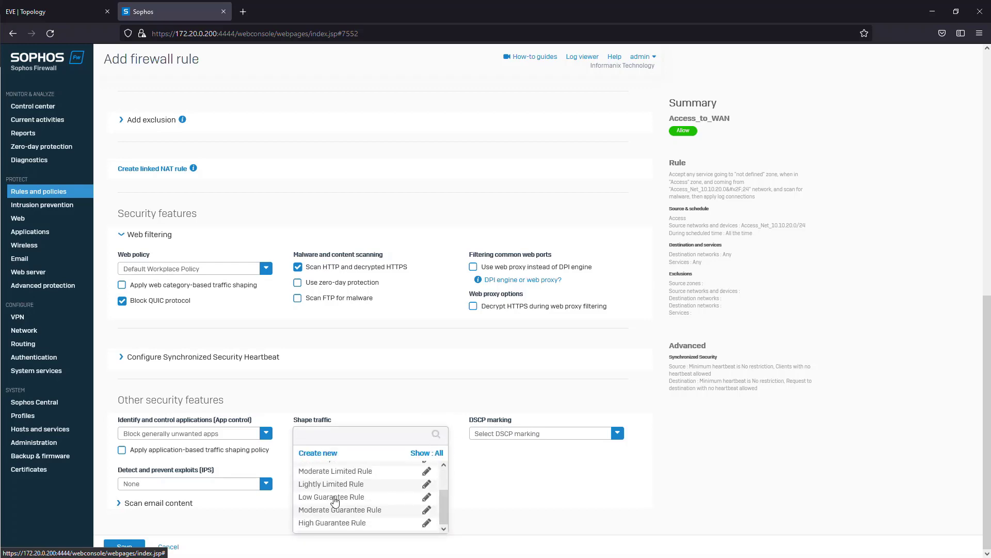
{"action": "left_click", "coordinate": [464, 464]}
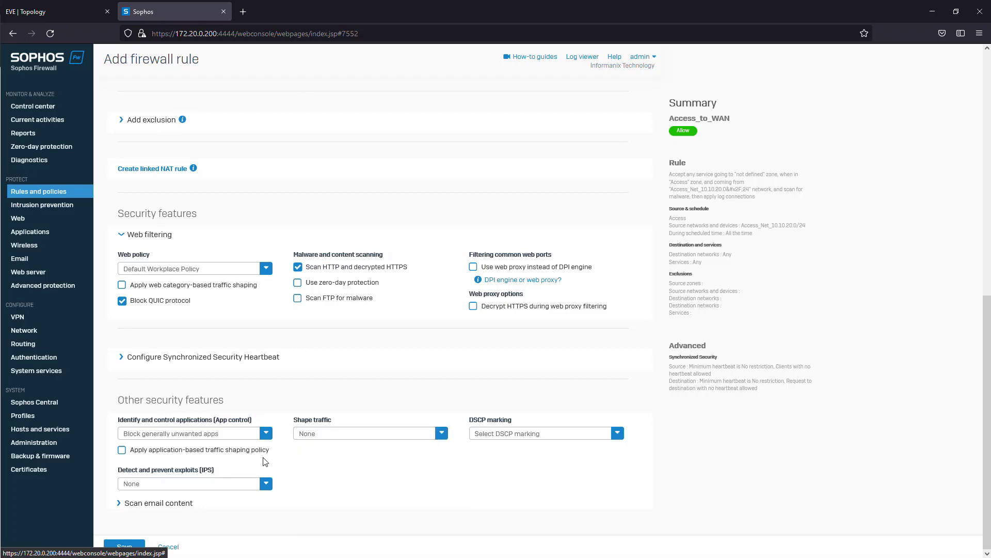
- Set the rule's exploit prevention (IPS) policy to lantowan_general and try to save the rule
{"action": "left_click", "coordinate": [255, 485]}
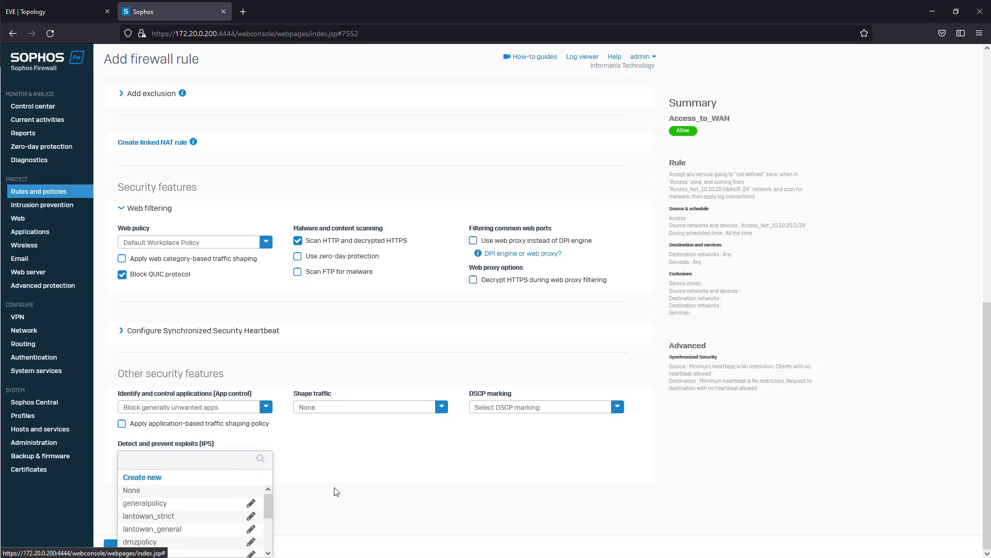
{"action": "left_click", "coordinate": [185, 530]}
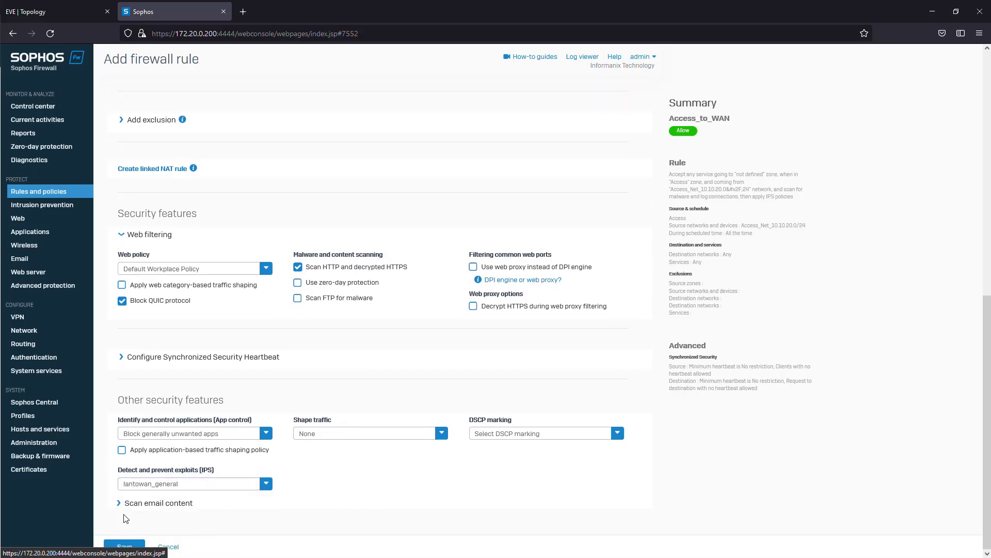
{"action": "left_click", "coordinate": [124, 546]}
{"action": "left_click", "coordinate": [487, 312]}
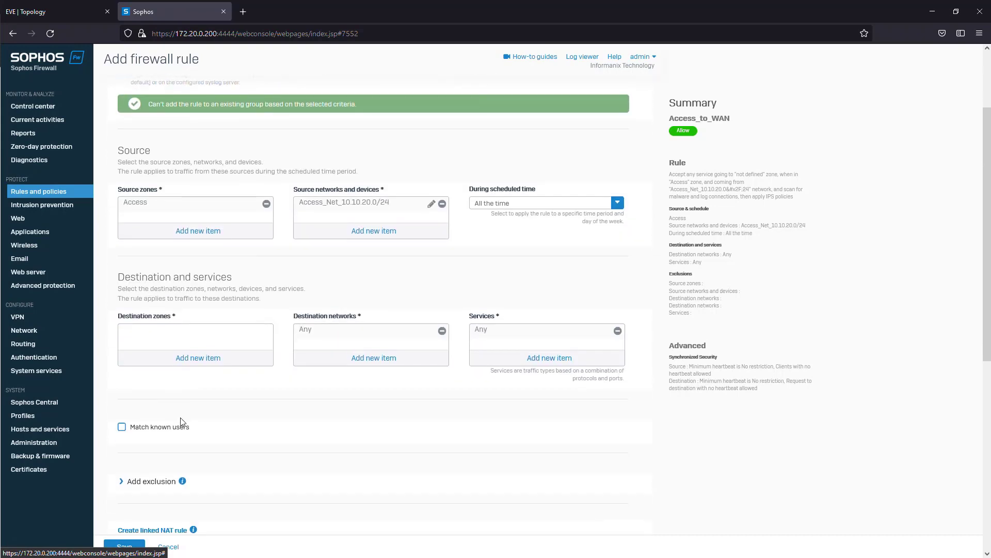
- Set the destination zone to WAN and save the Access_to_WAN rule
{"action": "left_click", "coordinate": [221, 357]}
{"action": "left_click", "coordinate": [128, 397]}
{"action": "left_click", "coordinate": [191, 447]}
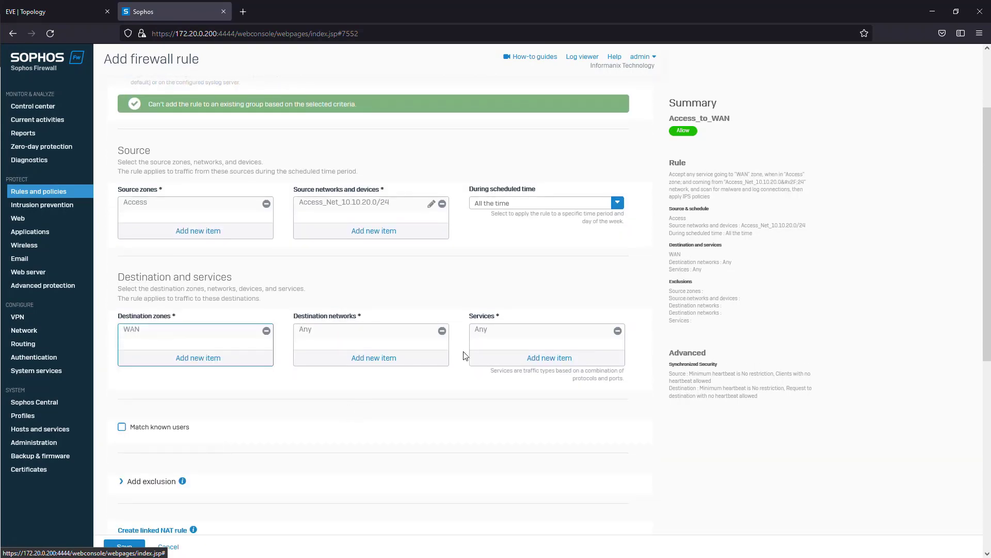
{"action": "scroll", "coordinate": [250, 378], "scroll_direction": "down", "scroll_amount": 7}
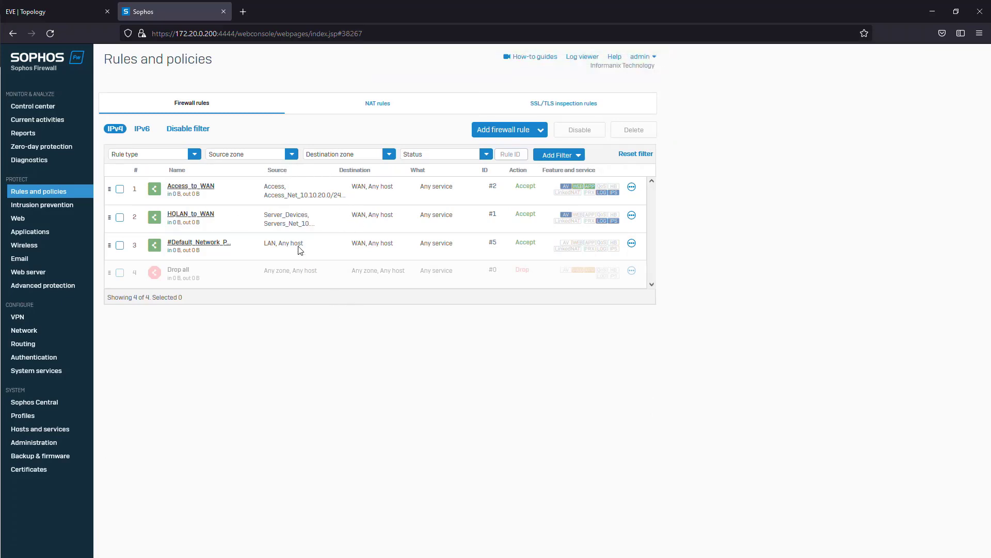
- Create a new firewall rule named Voice_to_WAN with firewall traffic logging enabled
{"action": "left_click", "coordinate": [541, 130]}
{"action": "left_click", "coordinate": [507, 155]}
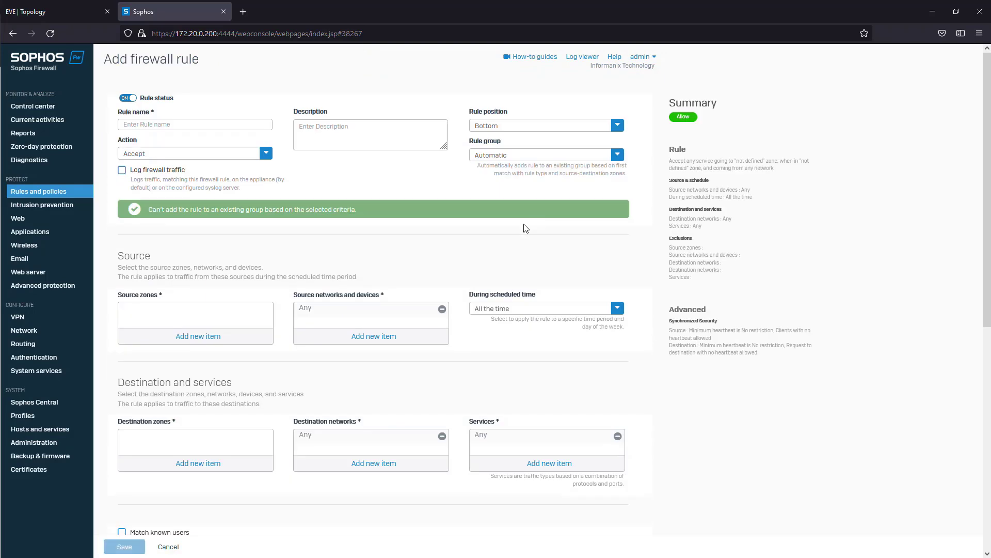
{"action": "left_click", "coordinate": [216, 130]}
{"action": "type", "text": "Voice_to_WAN"}
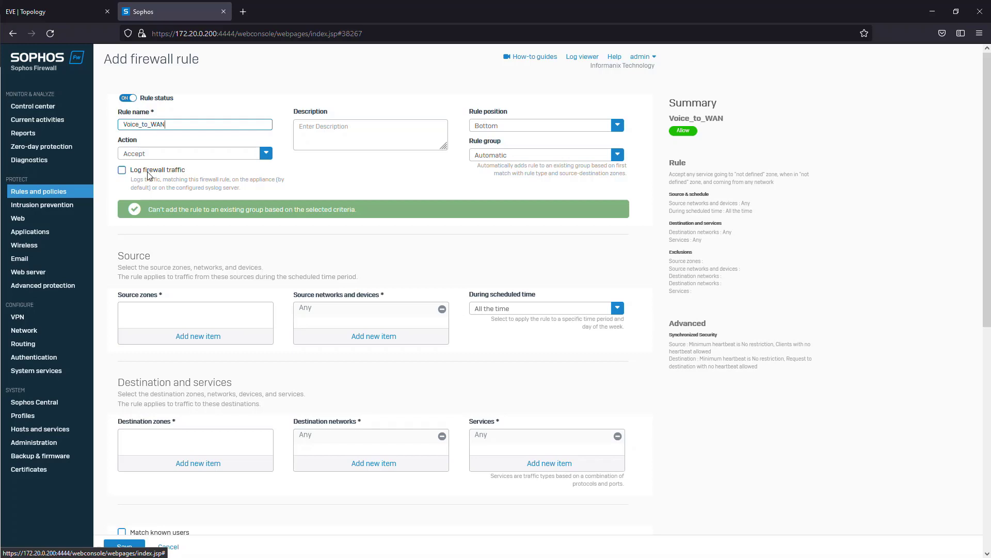
{"action": "left_click", "coordinate": [148, 174]}
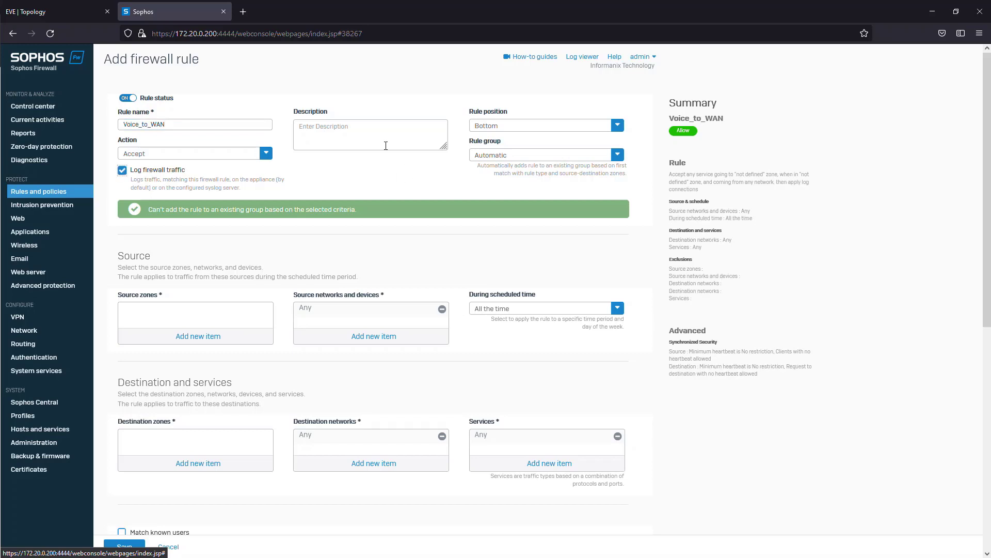
- Set the rule position to Top and enter the description "Voip traffic to WAN, subnet 10.10.30.0/24"
{"action": "left_click", "coordinate": [610, 126]}
{"action": "left_click", "coordinate": [560, 141]}
{"action": "left_click", "coordinate": [349, 125]}
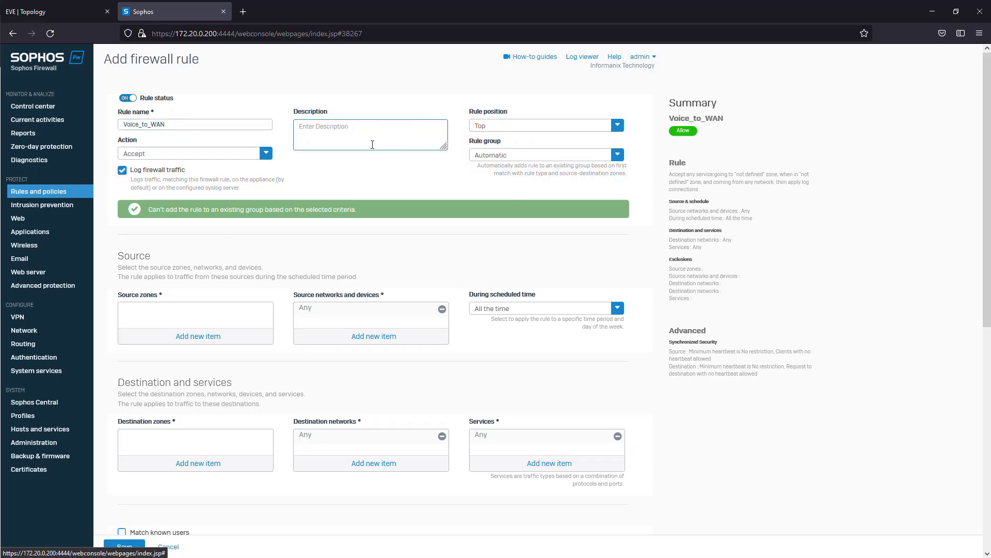
{"action": "type", "text": "Vo"}
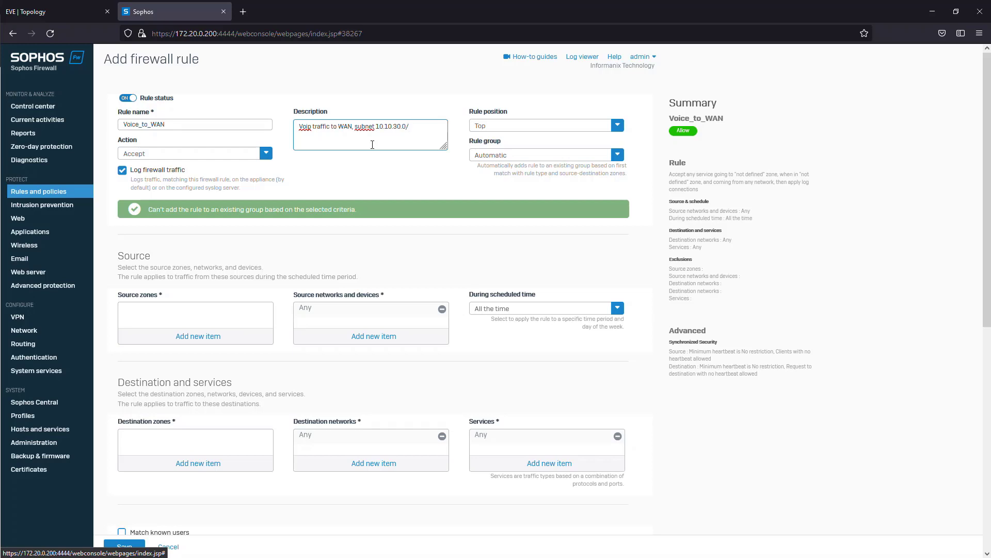
- Set the rule's source zone to Voice
{"action": "scroll", "coordinate": [437, 267], "scroll_direction": "down", "scroll_amount": 2}
{"action": "left_click", "coordinate": [190, 230]}
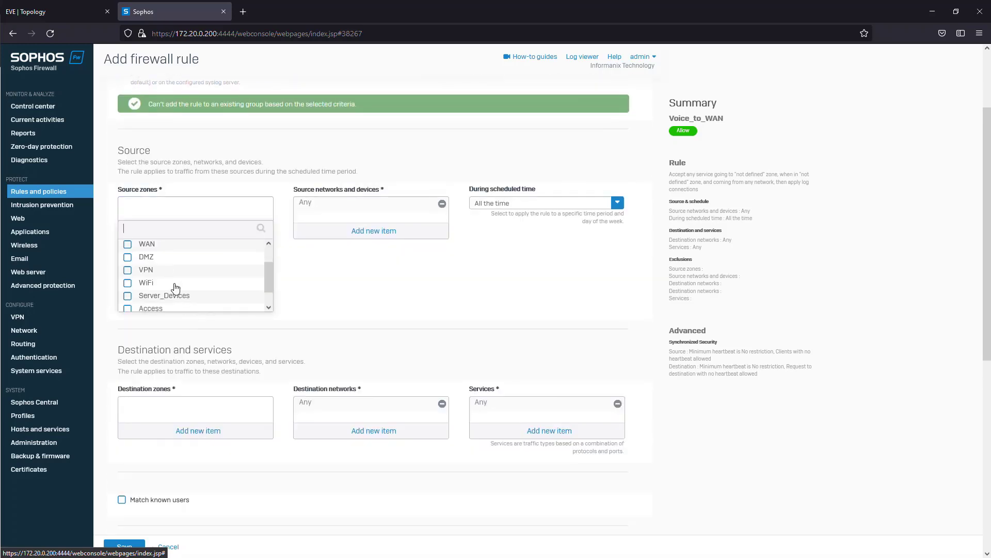
{"action": "scroll", "coordinate": [153, 302], "scroll_direction": "down", "scroll_amount": 2}
{"action": "left_click", "coordinate": [153, 303]}
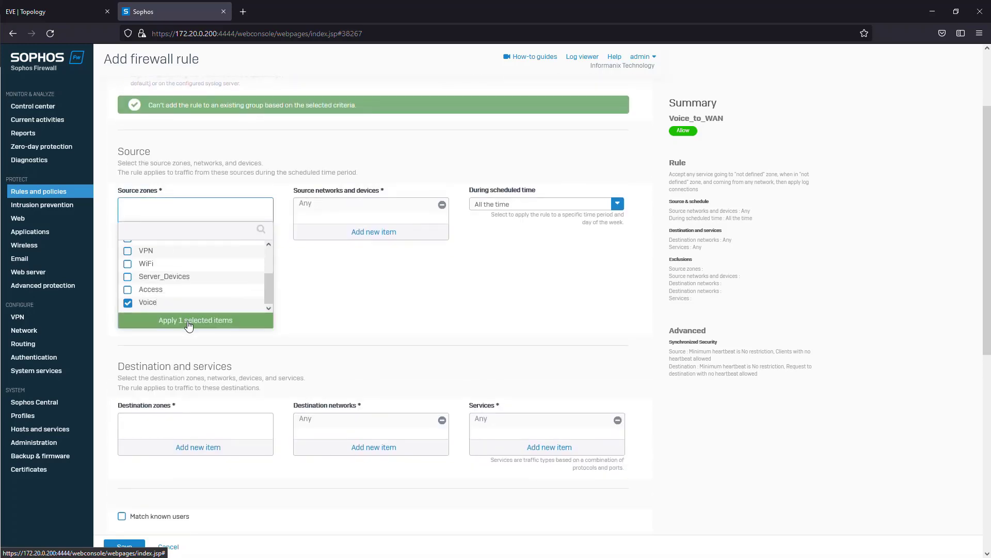
{"action": "left_click", "coordinate": [188, 323]}
- Replace the Any source network with a new IPv4 network host named Voice_Net_10.10.30.0/24, with address 10.10.30.0 and subnet /24
{"action": "left_click", "coordinate": [442, 205]}
{"action": "left_click", "coordinate": [351, 233]}
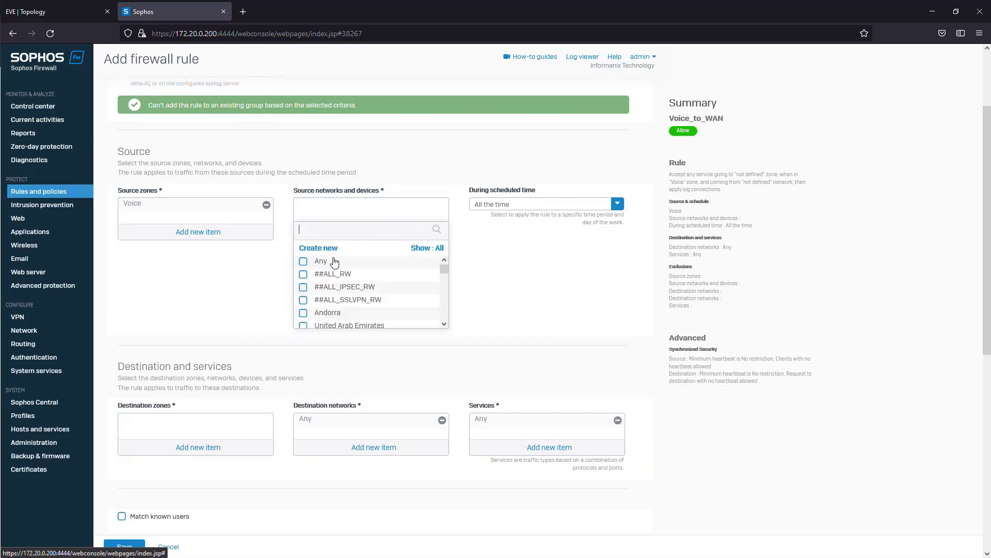
{"action": "left_click", "coordinate": [321, 253]}
{"action": "left_click", "coordinate": [323, 314]}
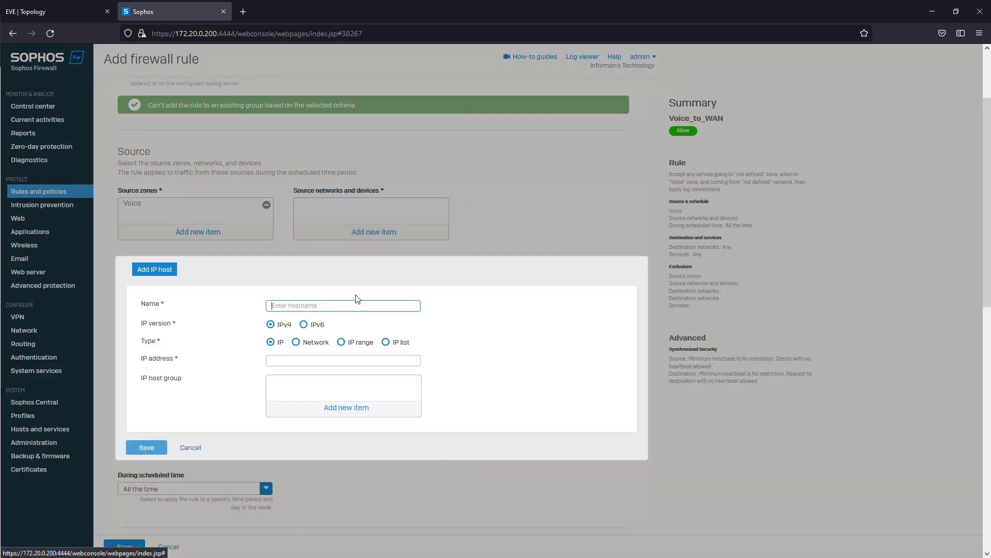
{"action": "type", "text": "Voice_Net_10.10.30.0/"}
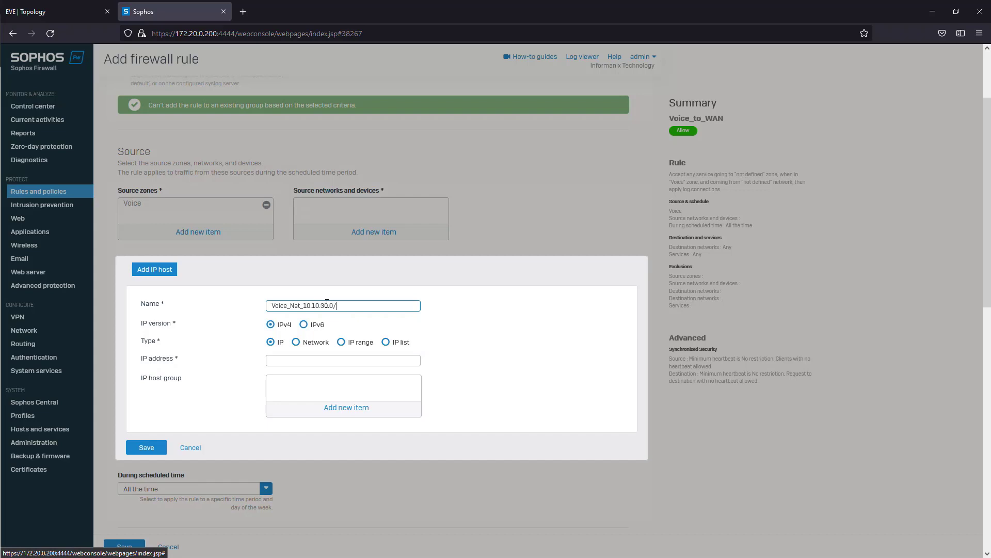
{"action": "type", "text": "24"}
{"action": "key", "text": "Tab"}
{"action": "left_click", "coordinate": [296, 342]}
{"action": "key", "text": "Tab"}
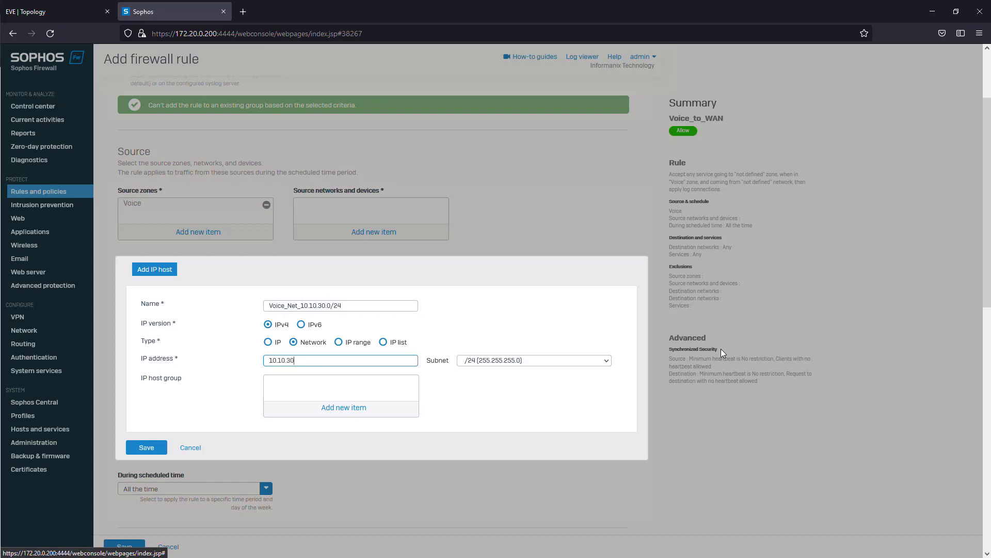
{"action": "left_click", "coordinate": [154, 447]}
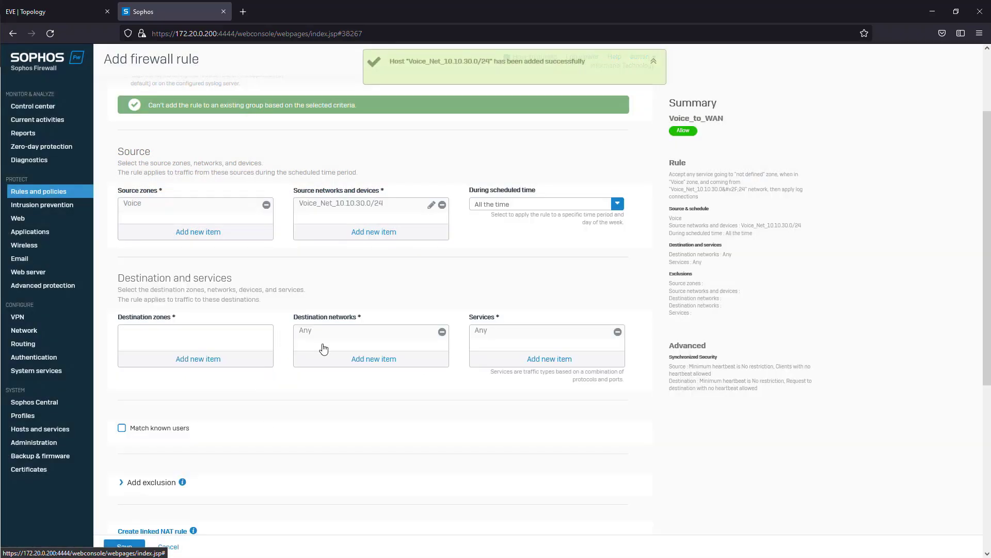
- Set the Voice_to_WAN rule's destination zone to WAN
{"action": "left_click", "coordinate": [224, 359]}
{"action": "left_click", "coordinate": [129, 399]}
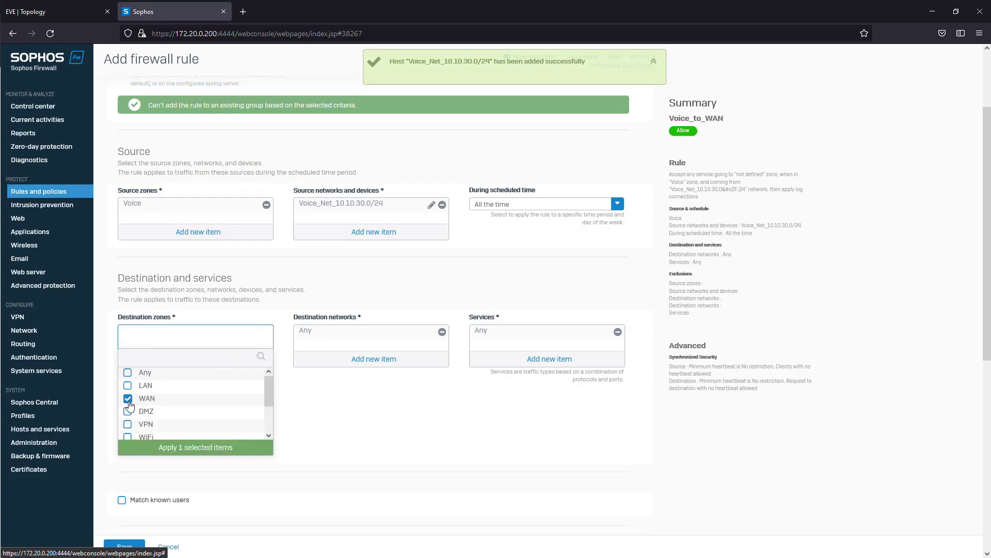
{"action": "left_click", "coordinate": [187, 448]}
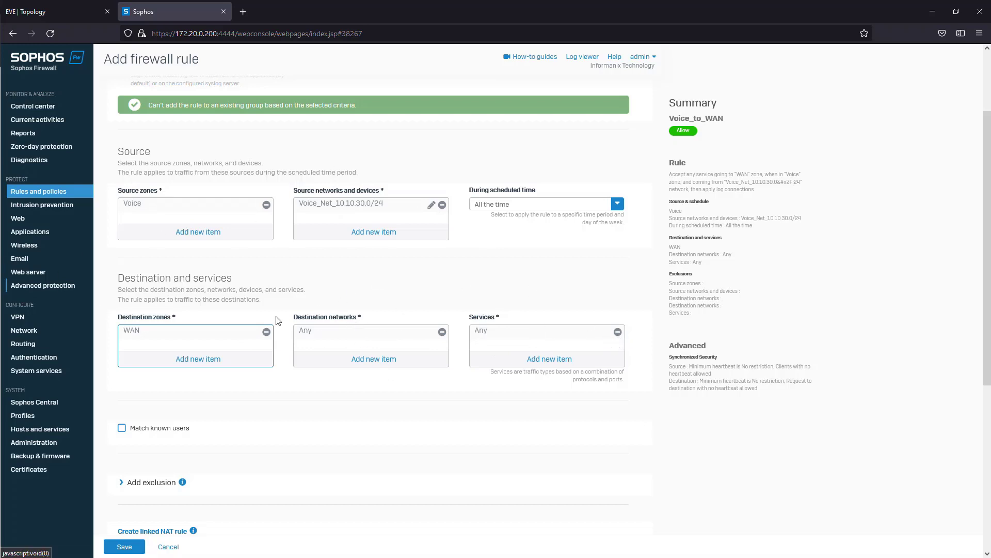
- Review the Voice_to_WAN rule's settings and security features, including the available application control policies
{"action": "scroll", "coordinate": [356, 310], "scroll_direction": "down", "scroll_amount": 2}
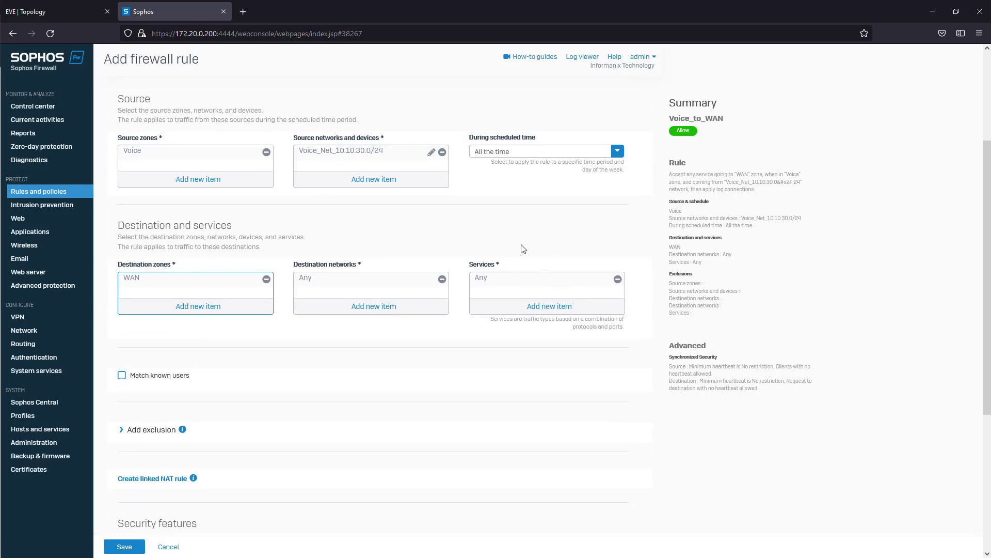
{"action": "scroll", "coordinate": [258, 330], "scroll_direction": "down", "scroll_amount": 2}
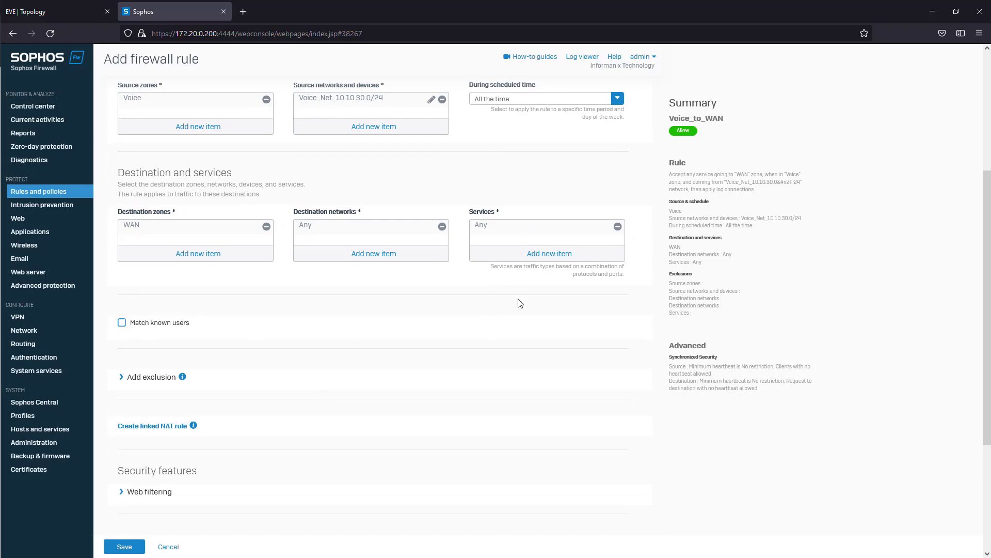
{"action": "scroll", "coordinate": [532, 330], "scroll_direction": "down", "scroll_amount": 5}
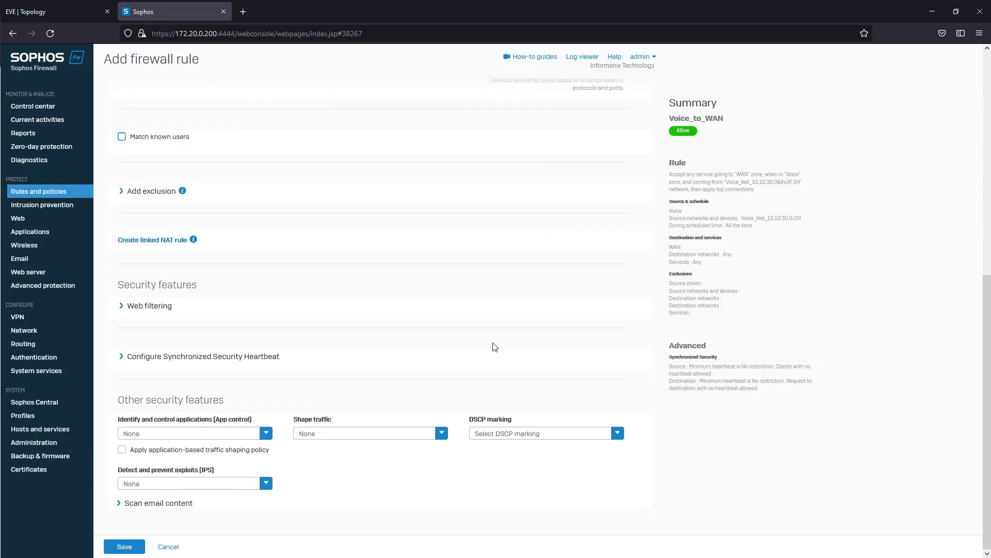
{"action": "scroll", "coordinate": [473, 347], "scroll_direction": "up", "scroll_amount": 10}
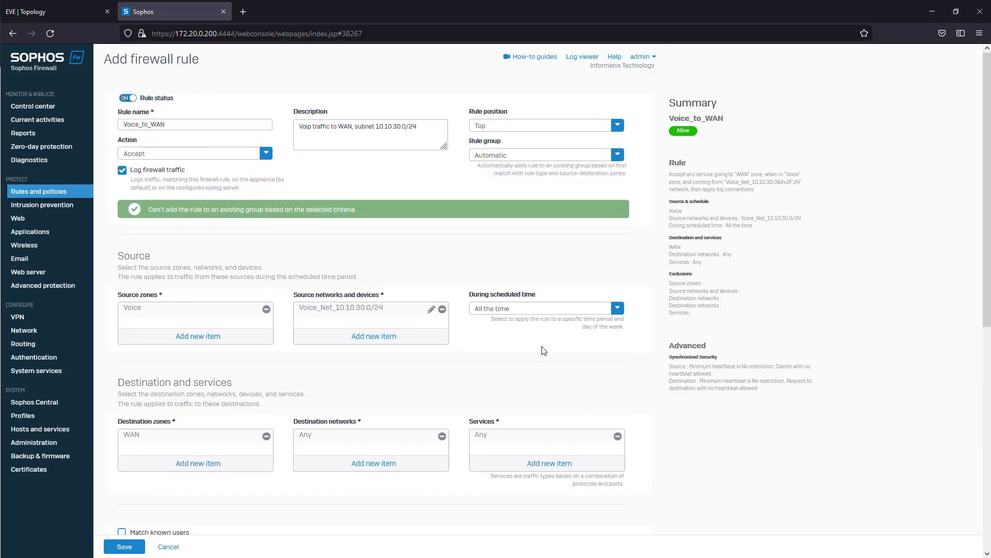
{"action": "scroll", "coordinate": [542, 347], "scroll_direction": "down", "scroll_amount": 10}
{"action": "left_click", "coordinate": [262, 438]}
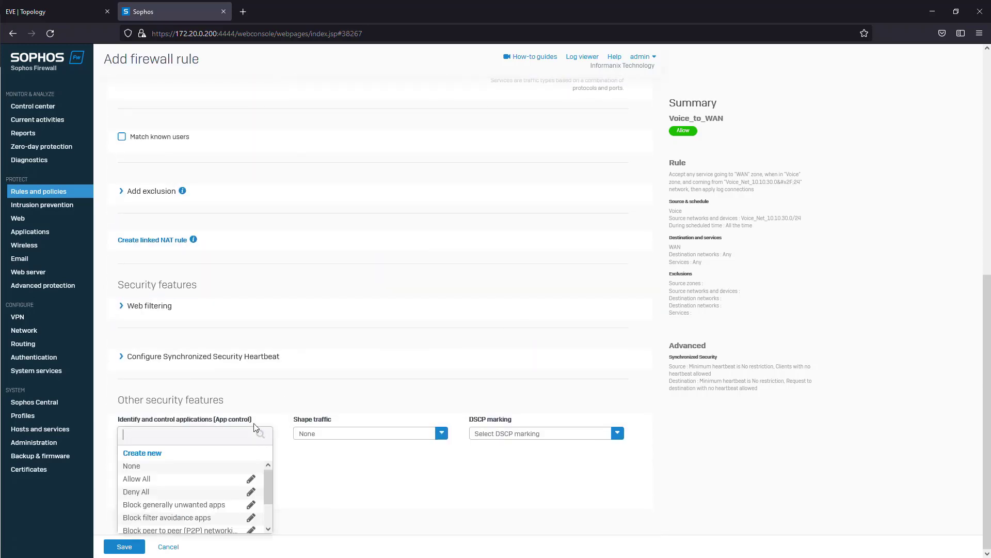
{"action": "left_click", "coordinate": [390, 501]}
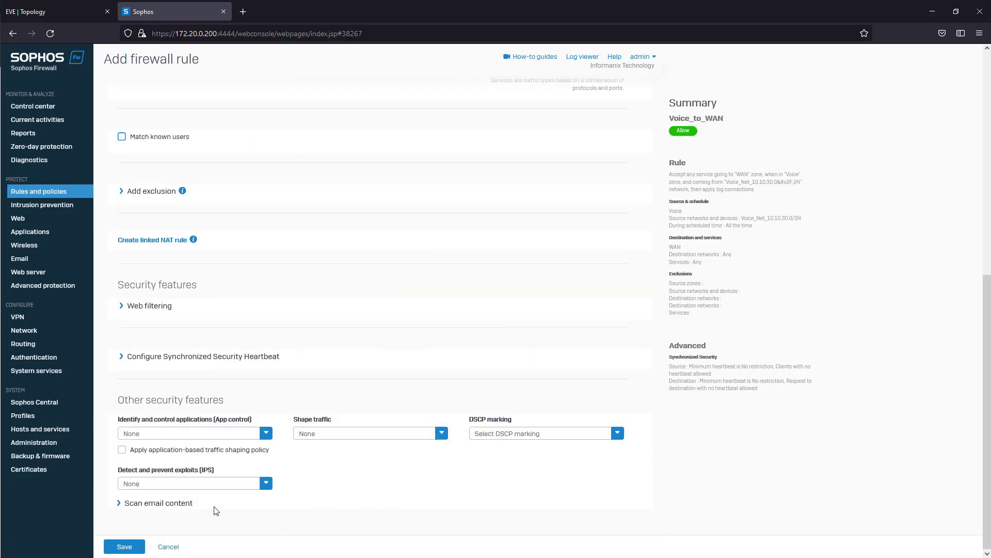
- Save the Voice_to_WAN firewall rule and check its source zone and network in the rule list
{"action": "scroll", "coordinate": [312, 411], "scroll_direction": "up", "scroll_amount": 3}
{"action": "scroll", "coordinate": [311, 411], "scroll_direction": "up", "scroll_amount": 5}
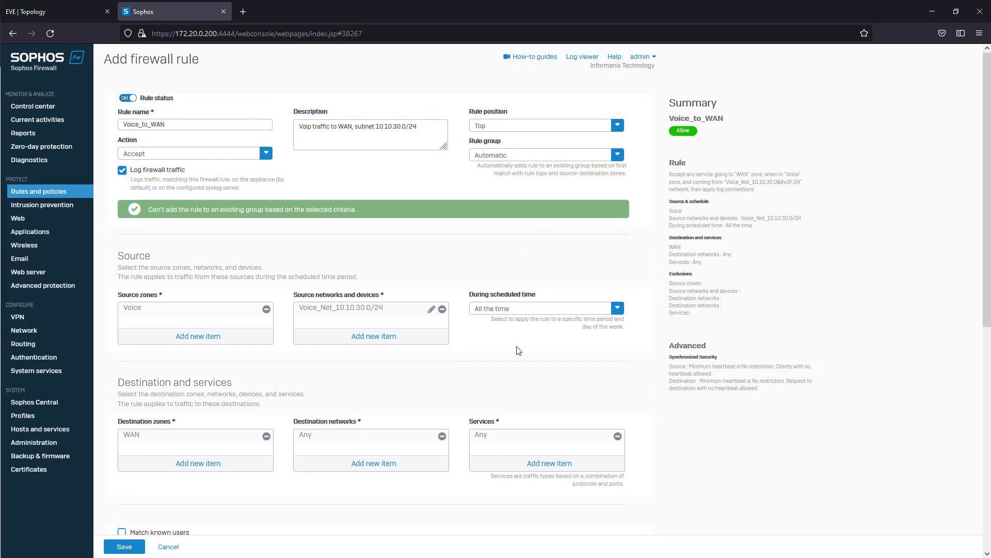
{"action": "scroll", "coordinate": [404, 365], "scroll_direction": "down", "scroll_amount": 7}
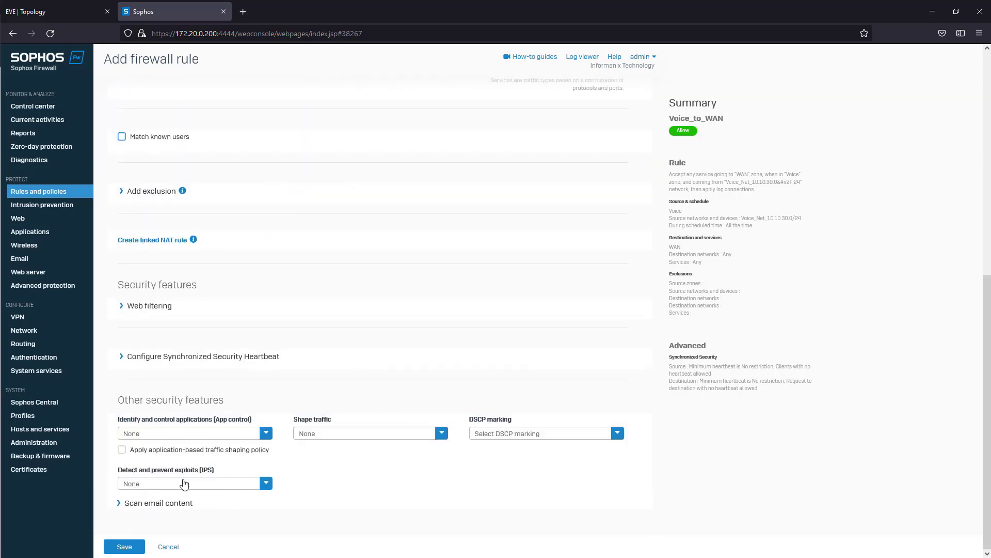
{"action": "scroll", "coordinate": [230, 257], "scroll_direction": "up", "scroll_amount": 7}
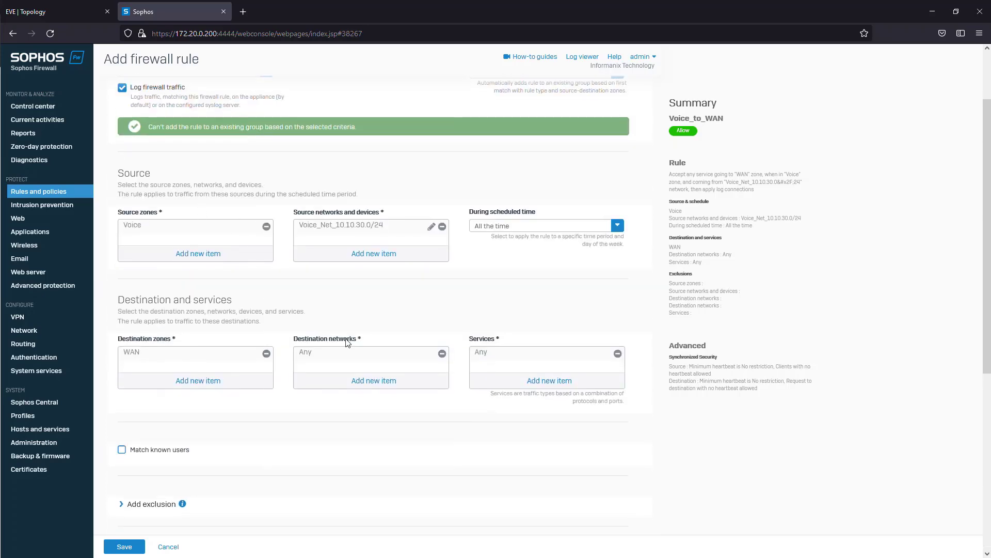
{"action": "scroll", "coordinate": [231, 480], "scroll_direction": "down", "scroll_amount": 7}
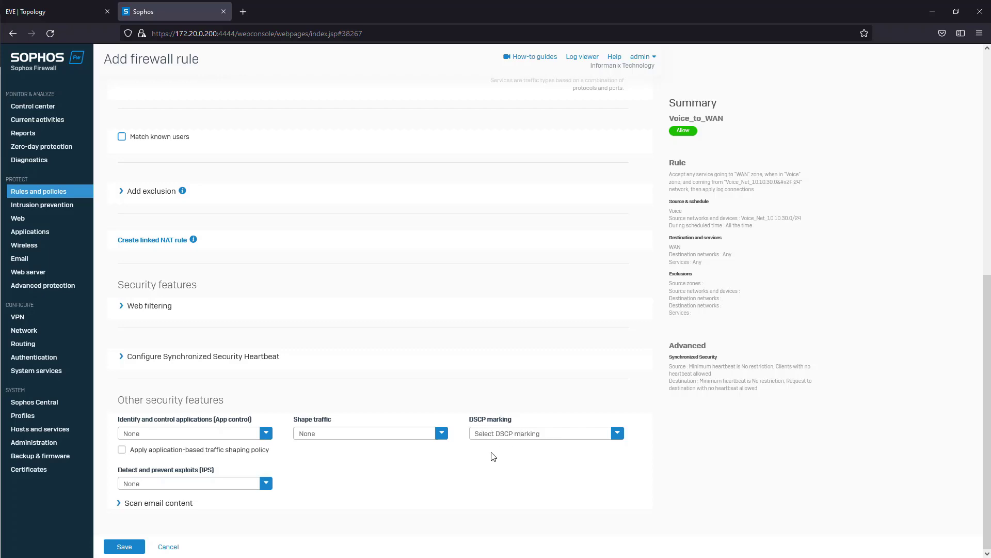
{"action": "scroll", "coordinate": [522, 451], "scroll_direction": "up", "scroll_amount": 4}
{"action": "scroll", "coordinate": [523, 452], "scroll_direction": "up", "scroll_amount": 5}
{"action": "scroll", "coordinate": [387, 297], "scroll_direction": "down", "scroll_amount": 8}
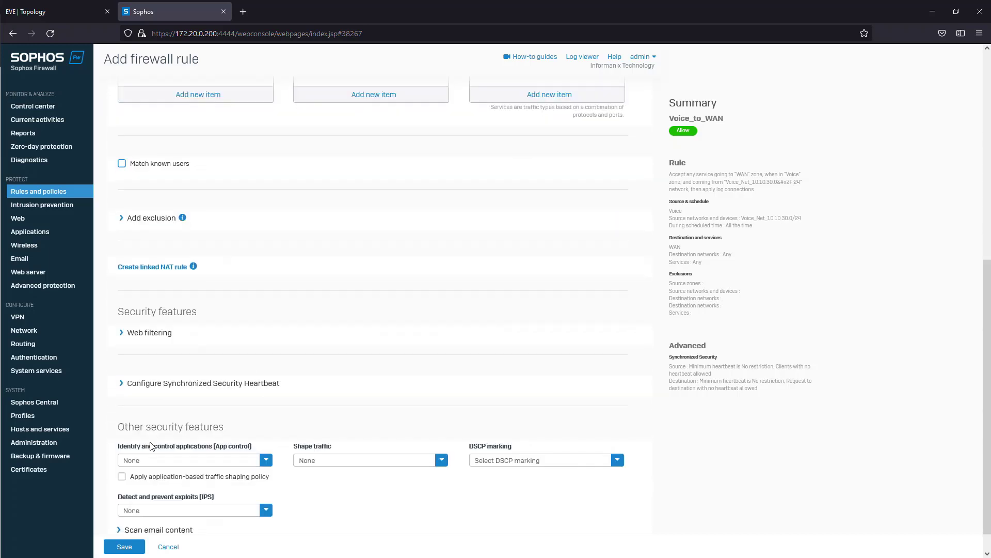
{"action": "left_click", "coordinate": [130, 551]}
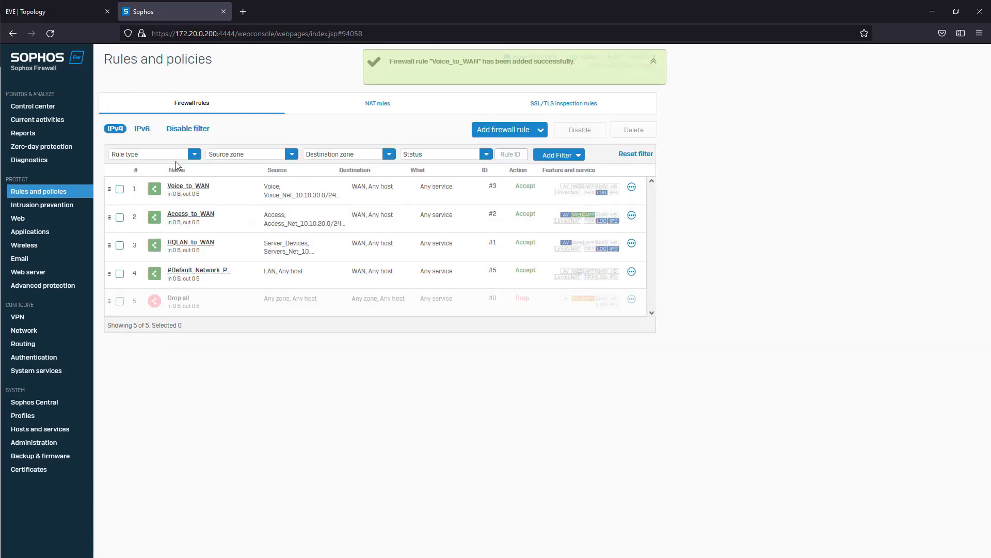
{"action": "left_click_drag", "start_coordinate": [263, 187], "coordinate": [357, 193]}
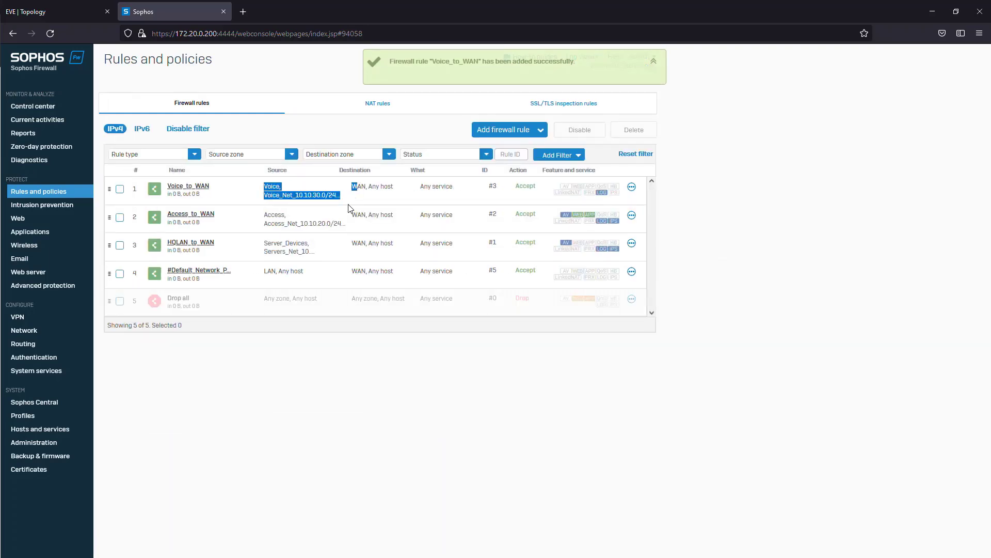
{"action": "left_click", "coordinate": [348, 201]}
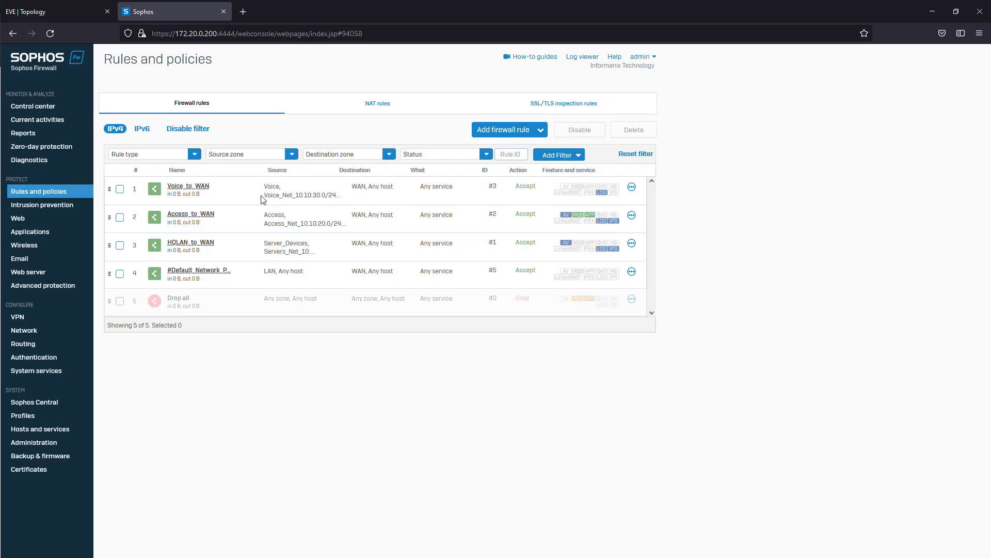
{"action": "left_click_drag", "start_coordinate": [261, 195], "coordinate": [342, 193]}
{"action": "left_click", "coordinate": [343, 194]}
- Open the firewall's command-line console and enter the Device Console, main menu option 4
{"action": "left_click", "coordinate": [651, 57]}
{"action": "left_click", "coordinate": [418, 172]}
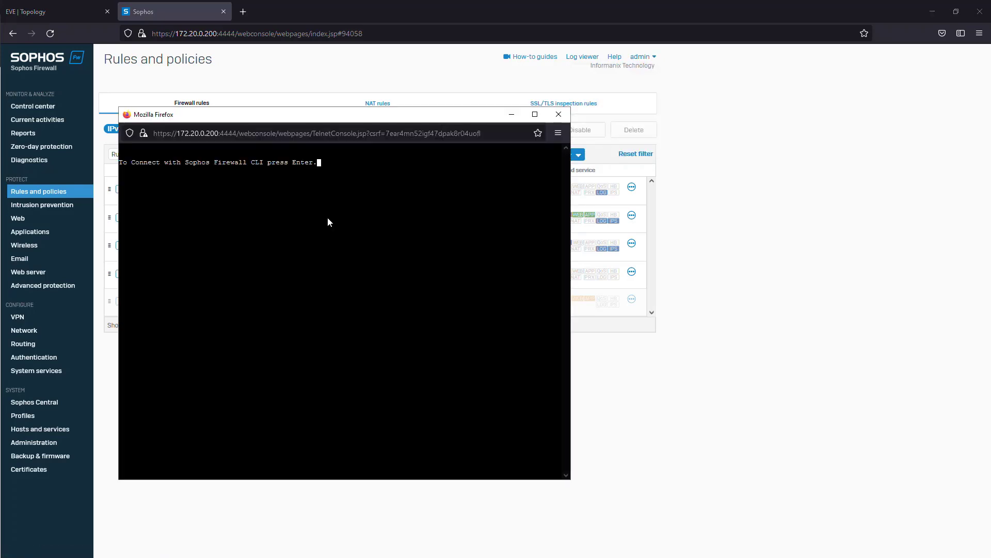
{"action": "key", "text": "Return"}
{"action": "key", "text": "Return"}
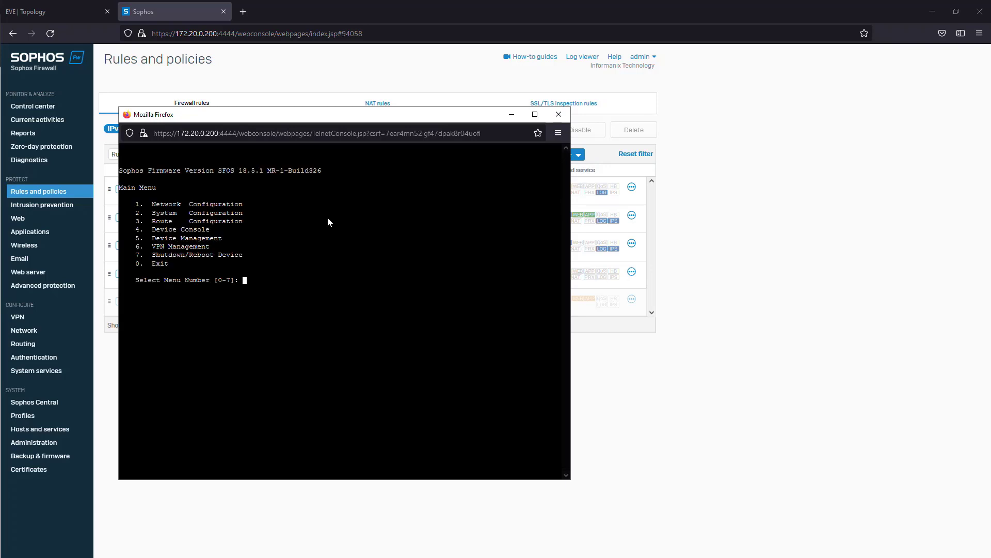
{"action": "type", "text": "4"}
{"action": "key", "text": "Return"}
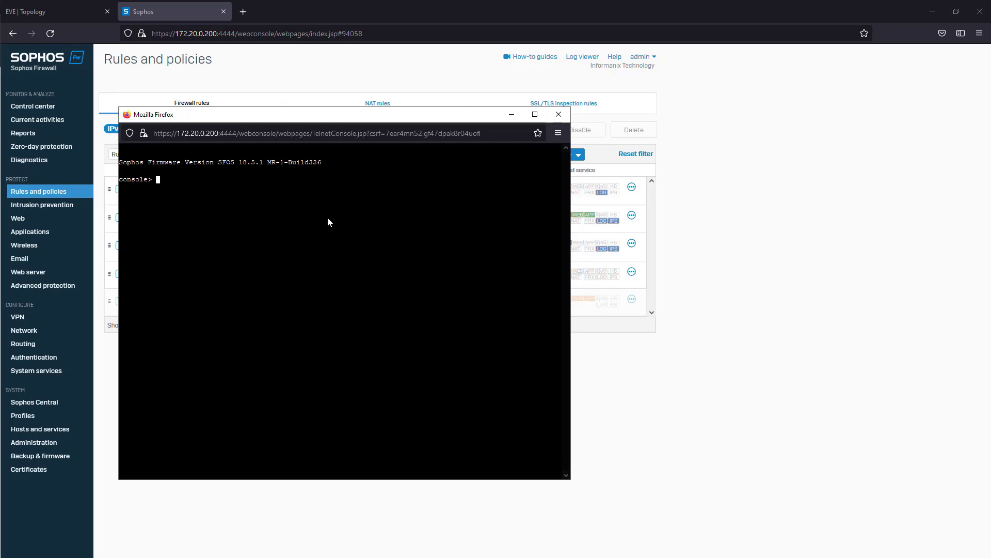
- List the firewall's system modules with the command "system system_modules show"
{"action": "type", "text": "system sy"}
{"action": "key", "text": "Tab"}
{"action": "type", "text": "s"}
{"action": "key", "text": "Tab"}
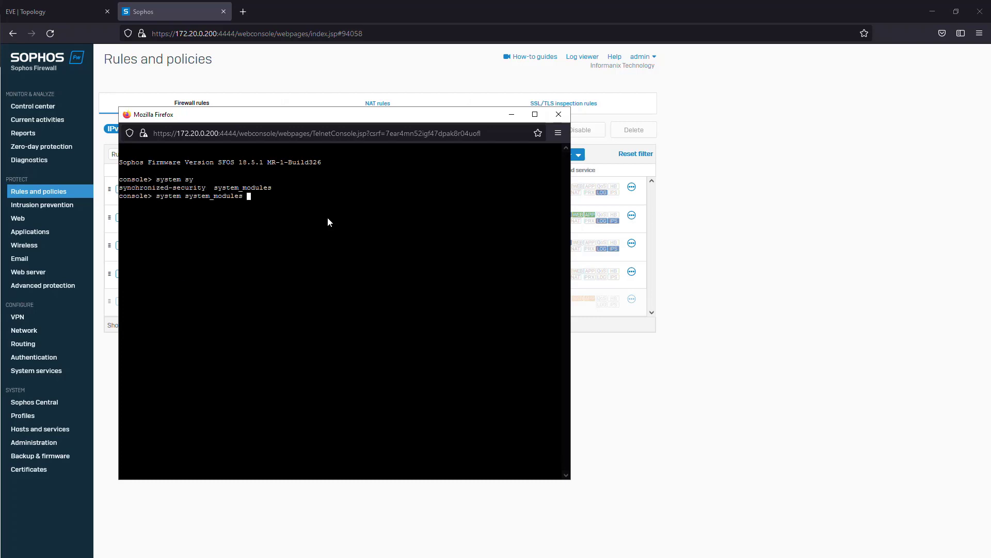
{"action": "type", "text": "show"}
{"action": "key", "text": "Return"}
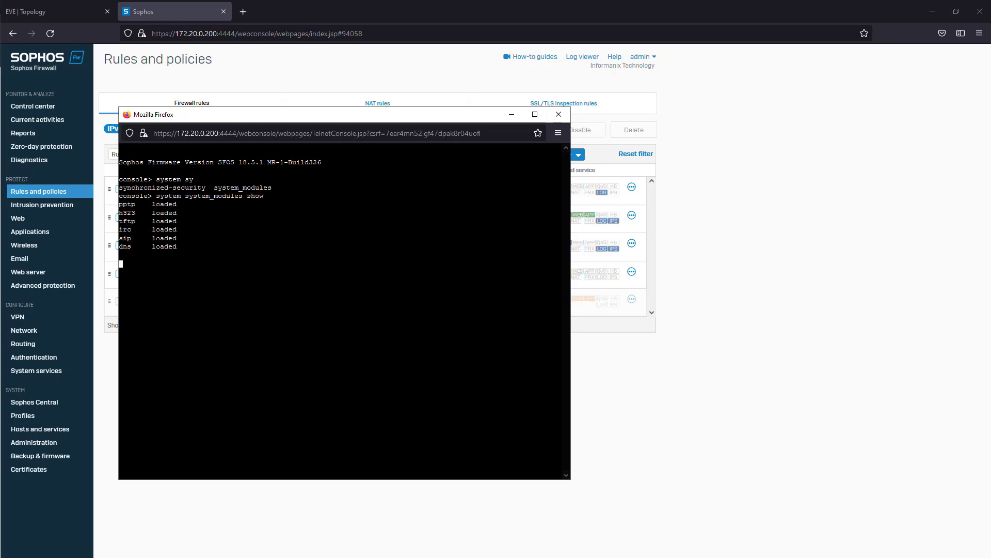
- Examine the sip entry and its load state in the system modules output
{"action": "left_click_drag", "start_coordinate": [120, 238], "coordinate": [177, 238]}
{"action": "left_click", "coordinate": [173, 238]}
{"action": "left_click", "coordinate": [163, 239]}
{"action": "mouse_move", "coordinate": [121, 221]}
{"action": "left_mouse_down"}
{"action": "mouse_move", "coordinate": [159, 221]}
{"action": "mouse_move", "coordinate": [138, 230]}
{"action": "mouse_move", "coordinate": [135, 247]}
{"action": "mouse_move", "coordinate": [140, 239]}
{"action": "mouse_move", "coordinate": [120, 238]}
{"action": "left_mouse_up"}
{"action": "left_click", "coordinate": [130, 229]}
{"action": "left_click", "coordinate": [130, 238]}
{"action": "left_click", "coordinate": [129, 246]}
{"action": "left_click", "coordinate": [171, 238]}
{"action": "left_click", "coordinate": [181, 266]}
{"action": "left_click_drag", "start_coordinate": [182, 239], "coordinate": [119, 238]}
{"action": "left_click", "coordinate": [231, 266]}
- Unload the SIP module with the command "system system_modules sip unload"
{"action": "type", "text": "system SYS"}
{"action": "key", "text": "BackSpace"}
{"action": "key", "text": "BackSpace"}
{"action": "type", "text": "ys"}
{"action": "key", "text": "Tab"}
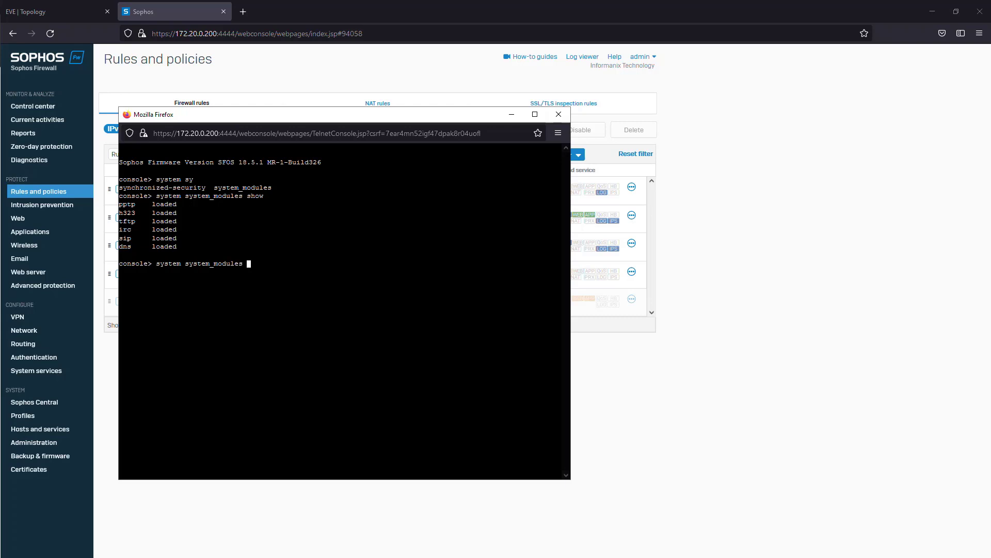
{"action": "type", "text": "sip unload"}
{"action": "key", "text": "Return"}
- Run "system system_modules show" again and check the load state of the sip module
{"action": "key", "text": "Up"}
{"action": "key", "text": "Up"}
{"action": "key", "text": "Return"}
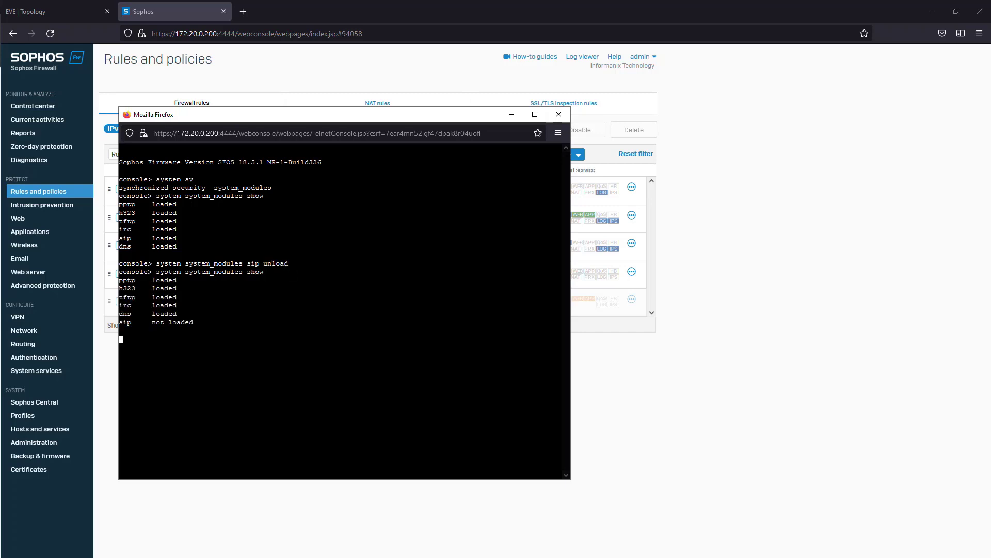
{"action": "left_click_drag", "start_coordinate": [197, 323], "coordinate": [109, 323]}
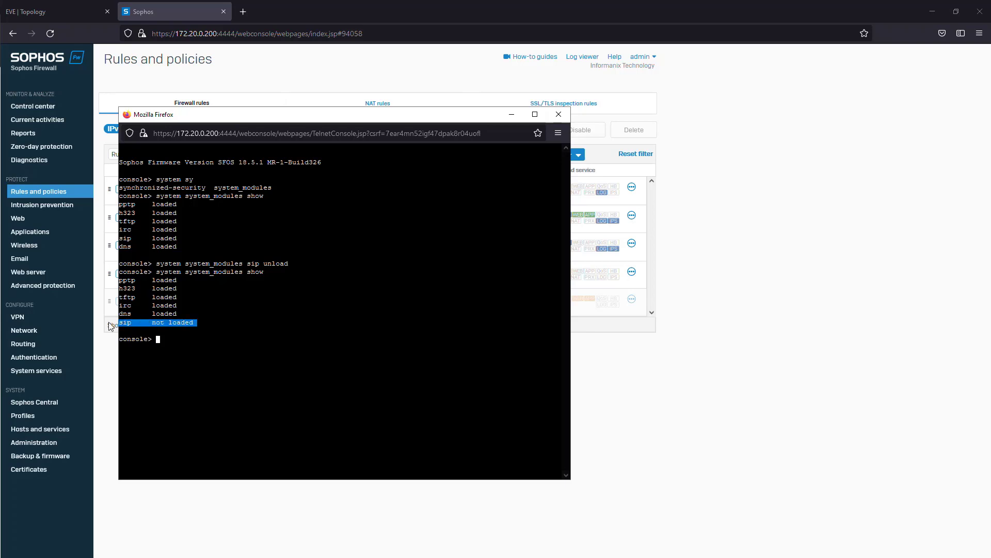
{"action": "left_click", "coordinate": [198, 326]}
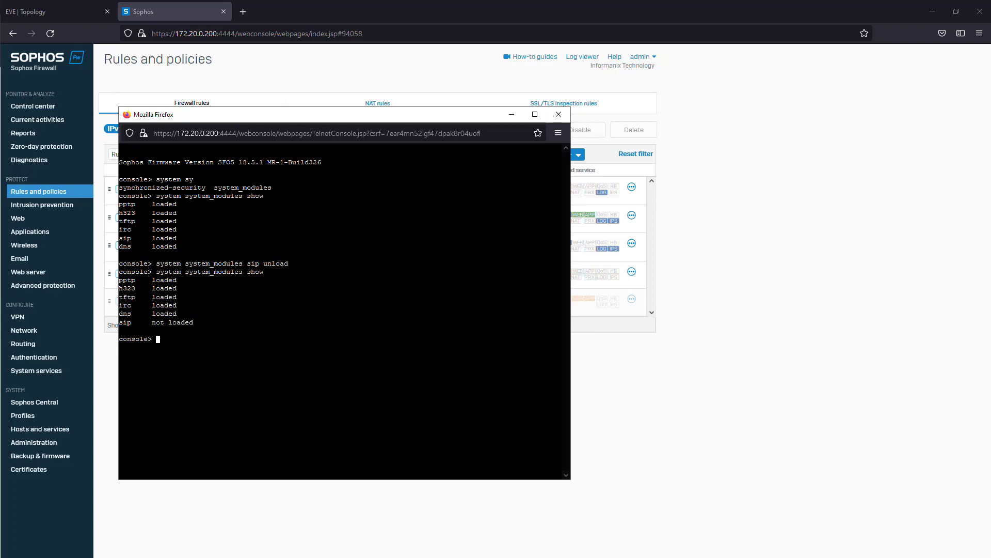
{"action": "left_click_drag", "start_coordinate": [191, 323], "coordinate": [135, 323]}
{"action": "triple_click", "coordinate": [178, 323]}
{"action": "left_click", "coordinate": [200, 322]}
{"action": "double_click", "coordinate": [137, 330]}
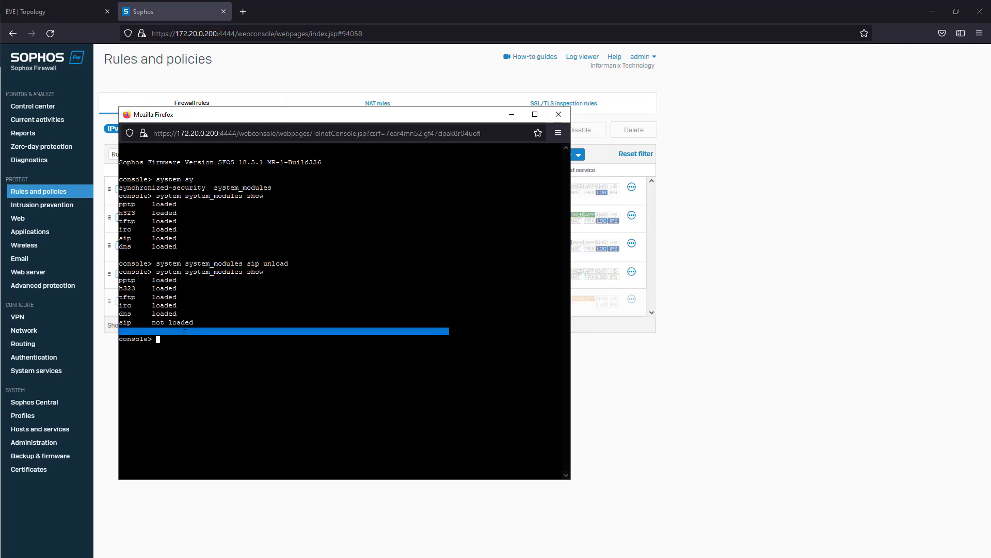
{"action": "left_click", "coordinate": [137, 331]}
{"action": "mouse_move", "coordinate": [201, 323]}
{"action": "left_mouse_down"}
{"action": "mouse_move", "coordinate": [131, 323]}
{"action": "mouse_move", "coordinate": [194, 324]}
{"action": "left_mouse_up"}
{"action": "left_click", "coordinate": [131, 323]}
{"action": "left_click", "coordinate": [136, 324]}
{"action": "left_click", "coordinate": [190, 335]}
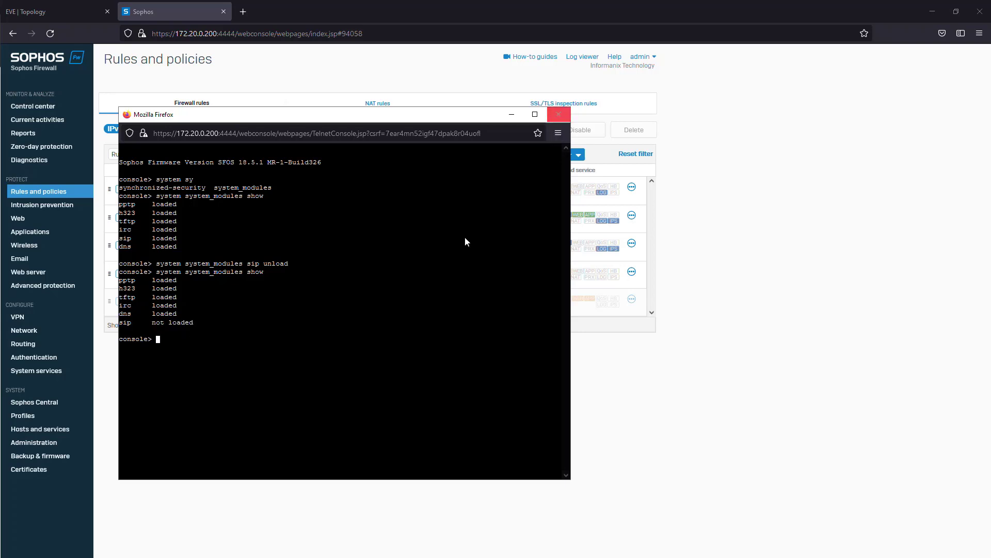
- Exit the Device Console, leave the main menu with option 0 and close the console window
{"action": "type", "text": "exit"}
{"action": "key", "text": "Return"}
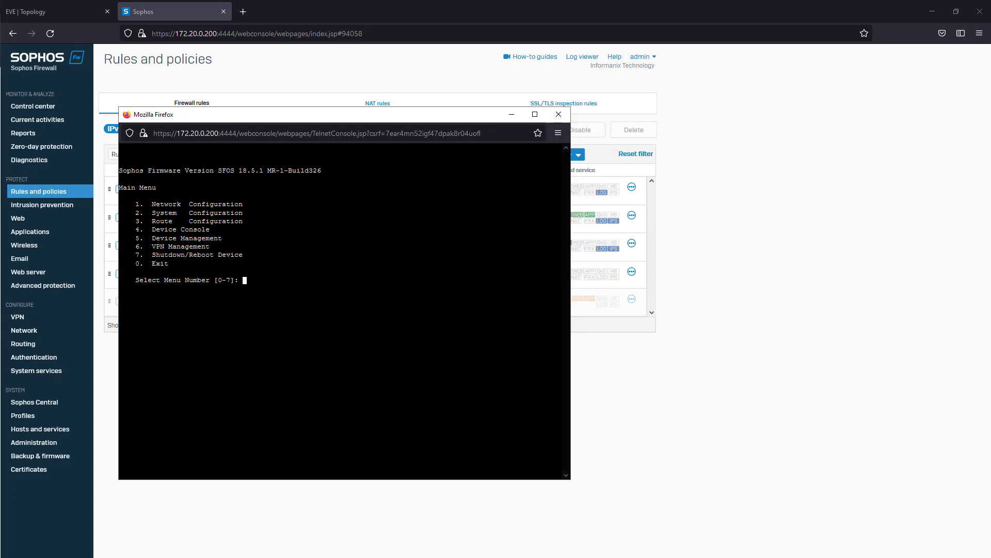
{"action": "type", "text": "0"}
{"action": "key", "text": "Return"}
{"action": "left_click", "coordinate": [559, 114]}
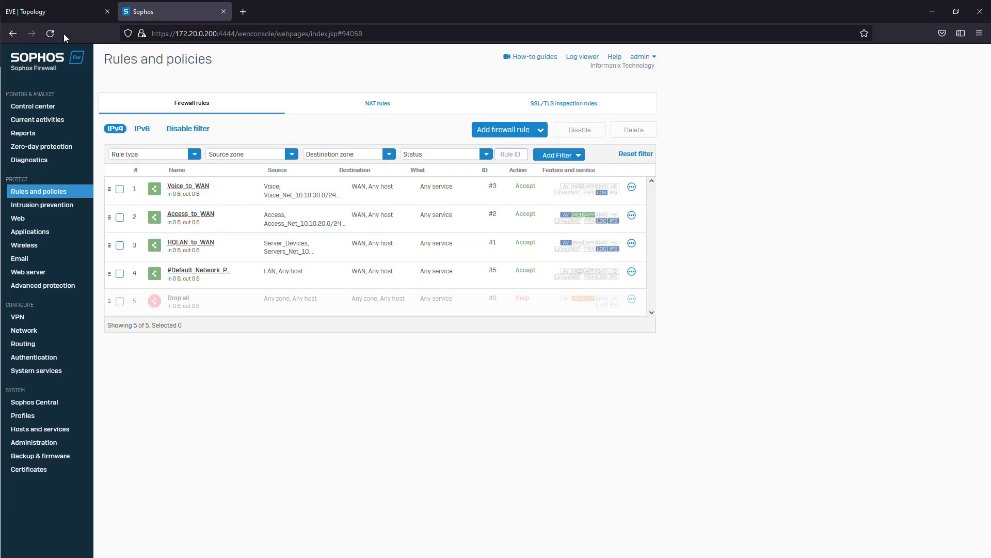
- Switch to the EVE-NG topology and connect SophosXG PortF to ArubaCX interface 1/1/1
{"action": "left_click", "coordinate": [64, 10]}
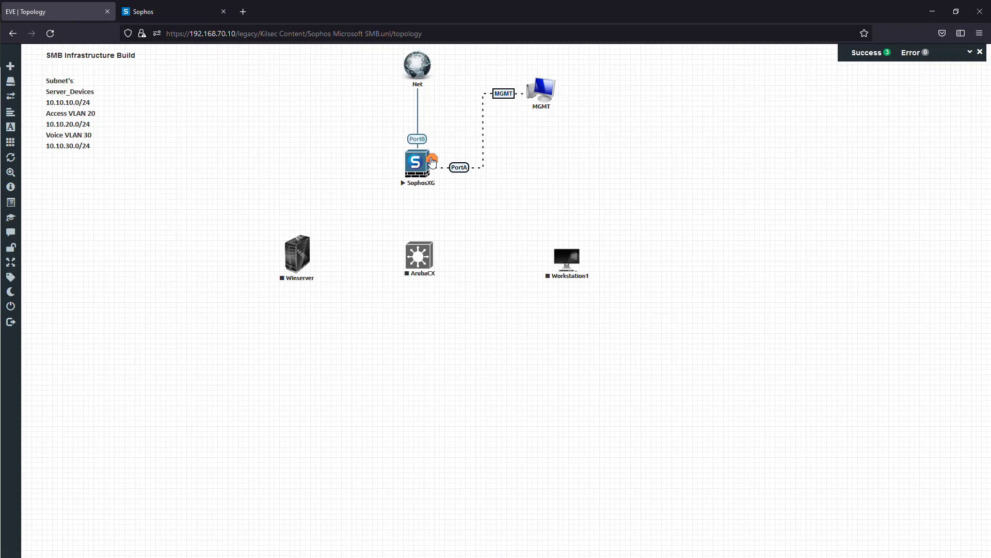
{"action": "left_click_drag", "start_coordinate": [433, 162], "coordinate": [419, 257]}
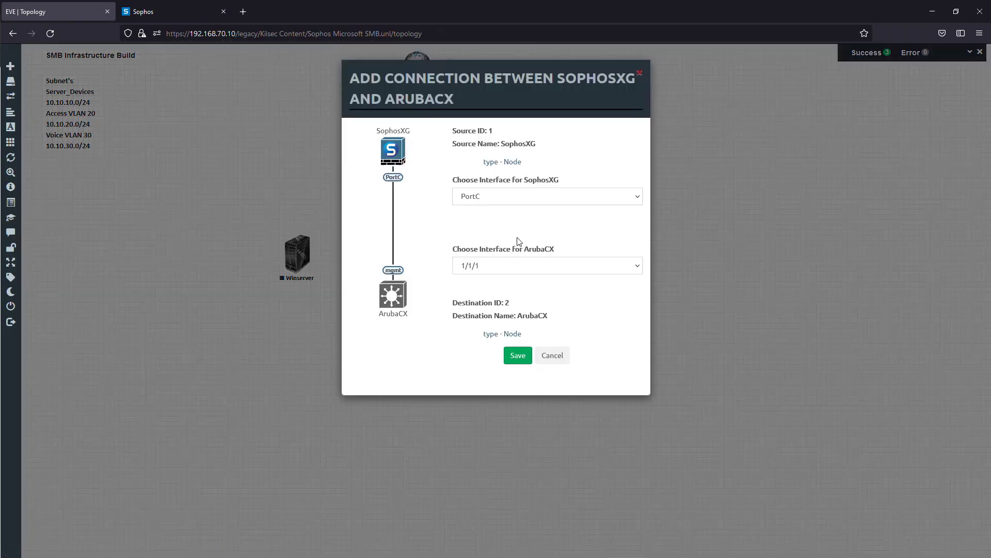
{"action": "left_click", "coordinate": [523, 201]}
{"action": "left_click", "coordinate": [496, 276]}
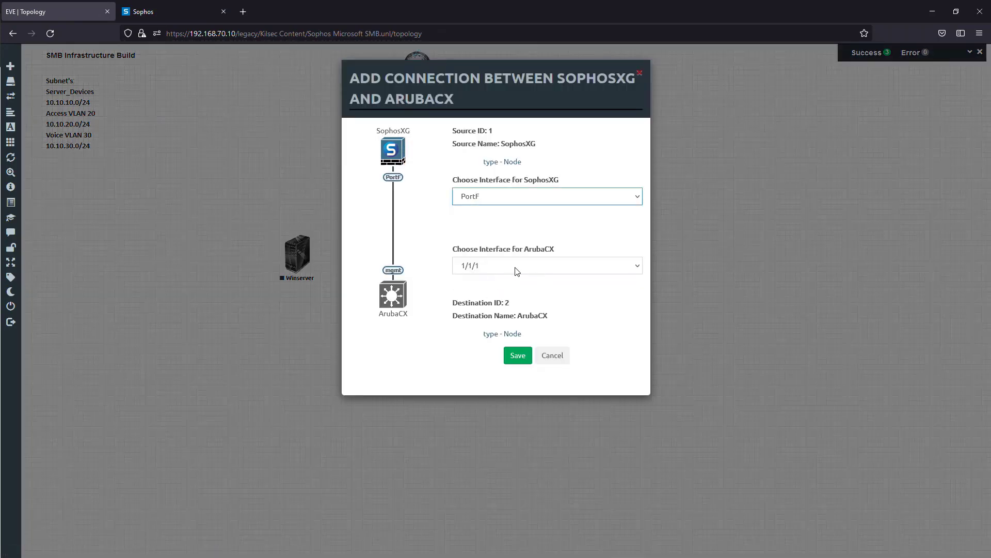
{"action": "left_click", "coordinate": [511, 356]}
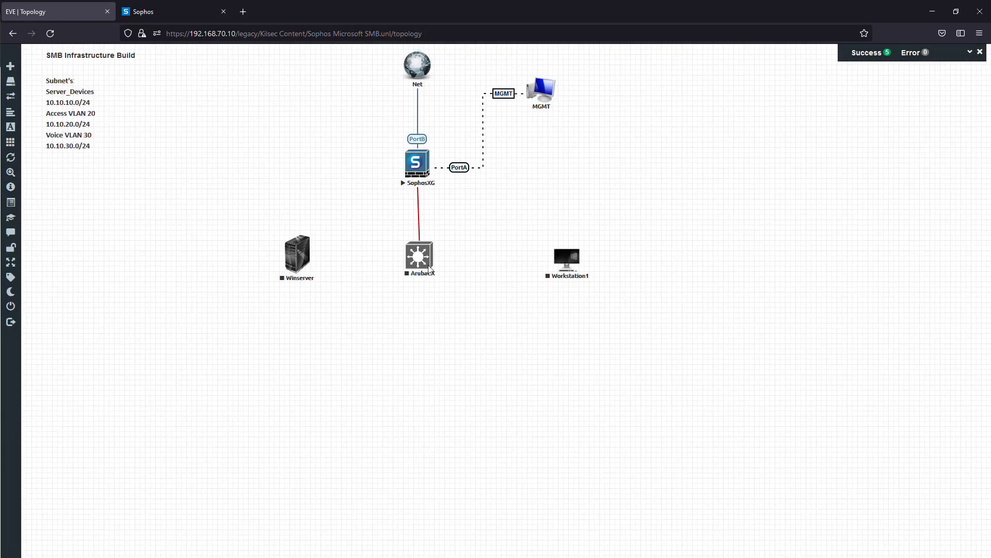
- Reposition the ArubaCX node below SophosXG, set its number of Ethernets to 9 and save the node
{"action": "mouse_move", "coordinate": [423, 257]}
{"action": "left_mouse_down"}
{"action": "mouse_move", "coordinate": [420, 240]}
{"action": "mouse_move", "coordinate": [423, 250]}
{"action": "left_mouse_up"}
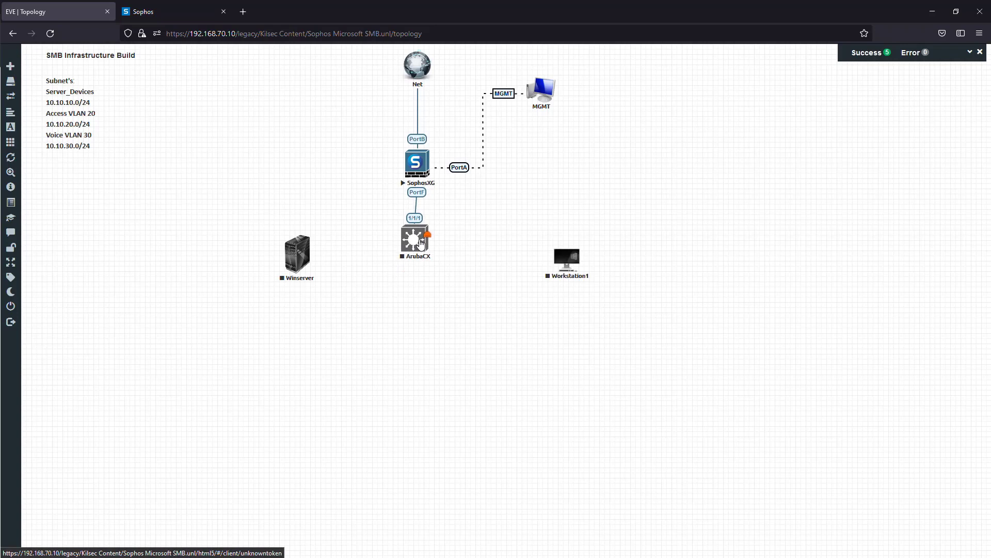
{"action": "right_click", "coordinate": [423, 248]}
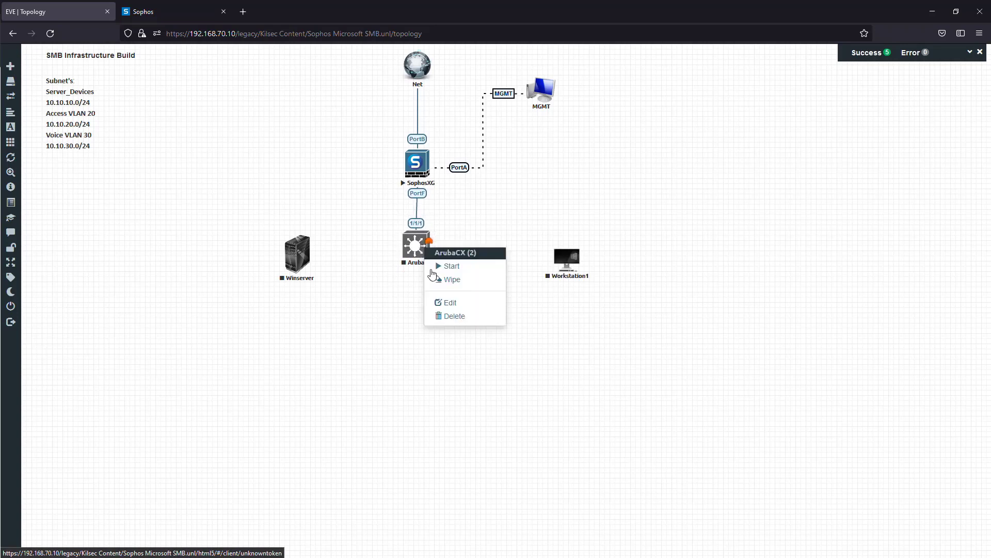
{"action": "left_click", "coordinate": [450, 303]}
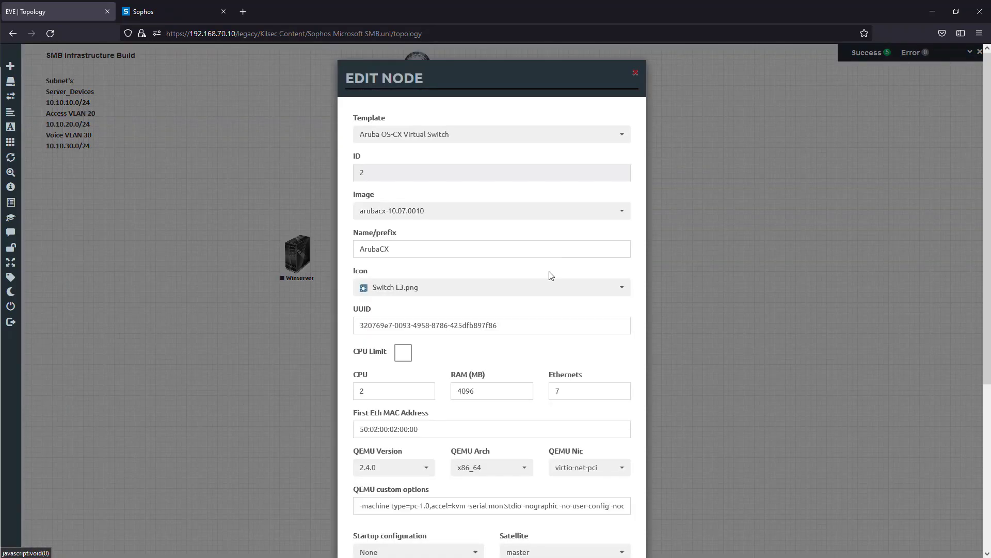
{"action": "left_click_drag", "start_coordinate": [555, 391], "coordinate": [791, 403]}
{"action": "type", "text": "9"}
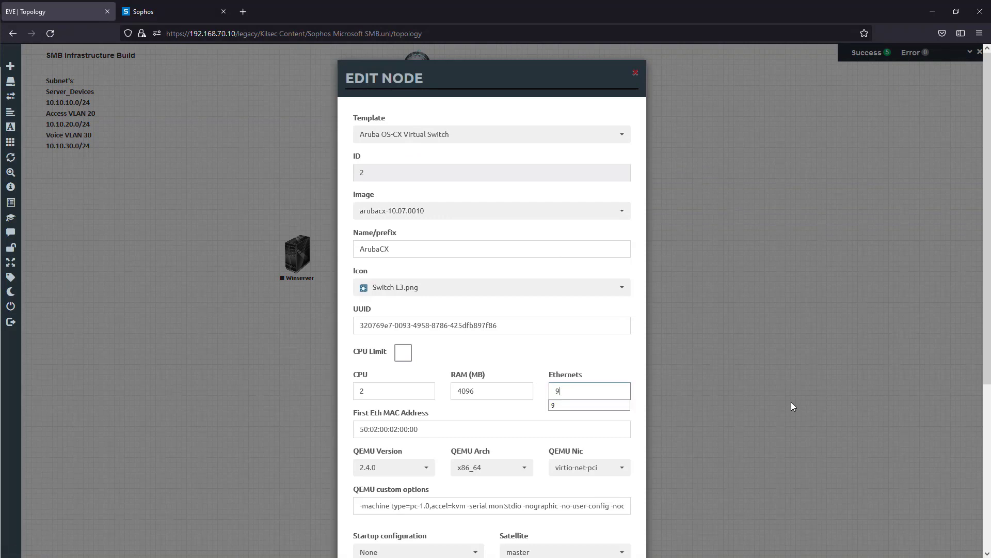
{"action": "left_click", "coordinate": [594, 381]}
{"action": "scroll", "coordinate": [625, 384], "scroll_direction": "down", "scroll_amount": 2}
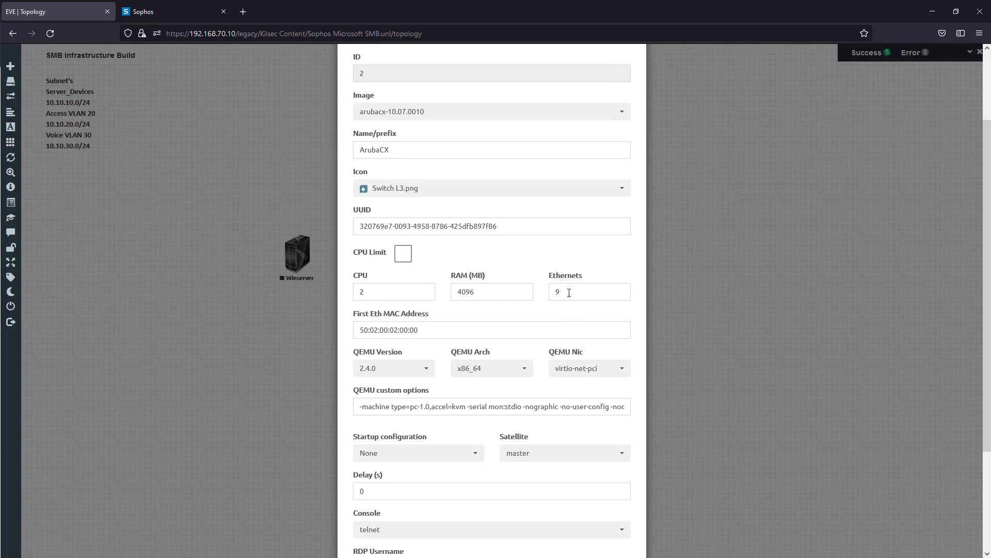
{"action": "scroll", "coordinate": [569, 293], "scroll_direction": "down", "scroll_amount": 3}
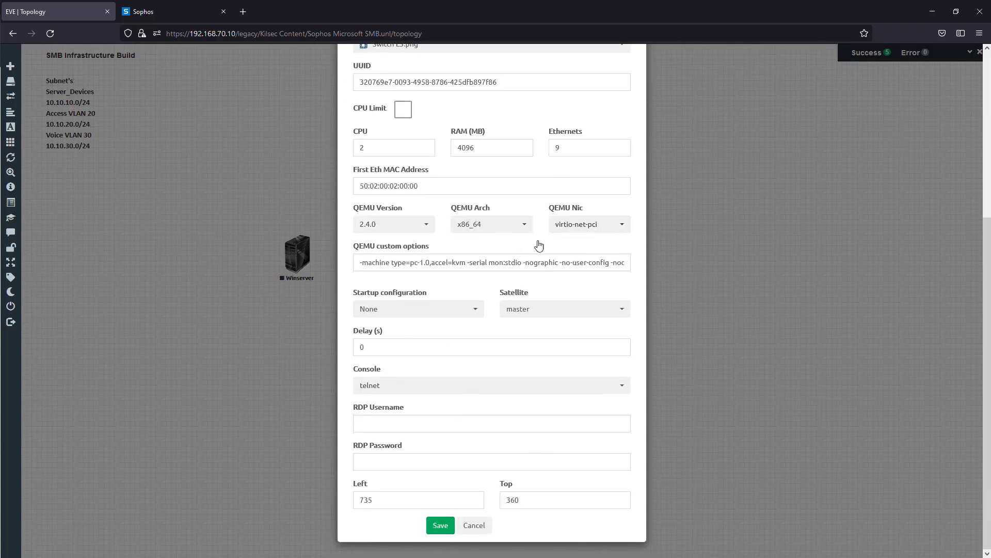
{"action": "left_click", "coordinate": [440, 525]}
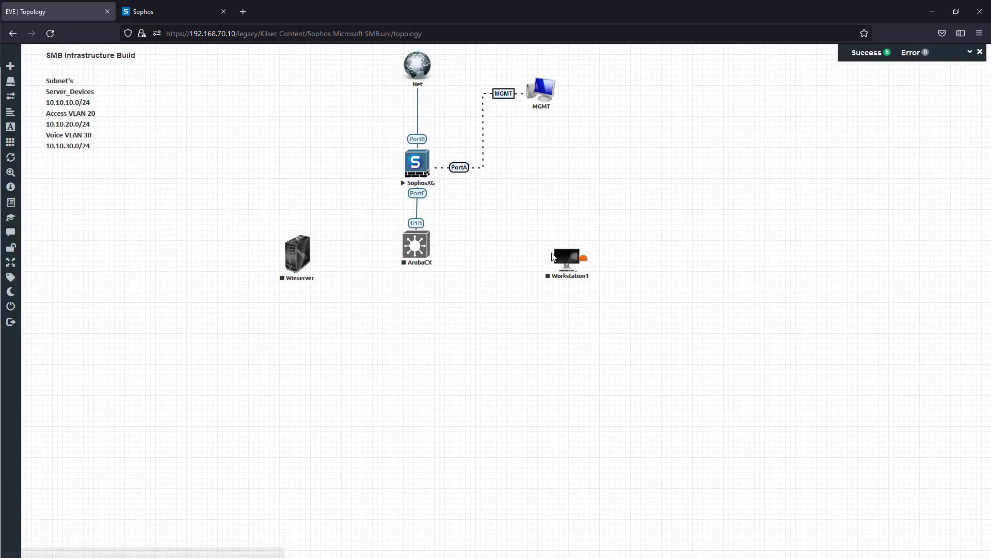
- Align Workstation1 with the switch and connect ArubaCX interface 1/1/8 to Workstation1 e0
{"action": "left_click_drag", "start_coordinate": [553, 257], "coordinate": [543, 244]}
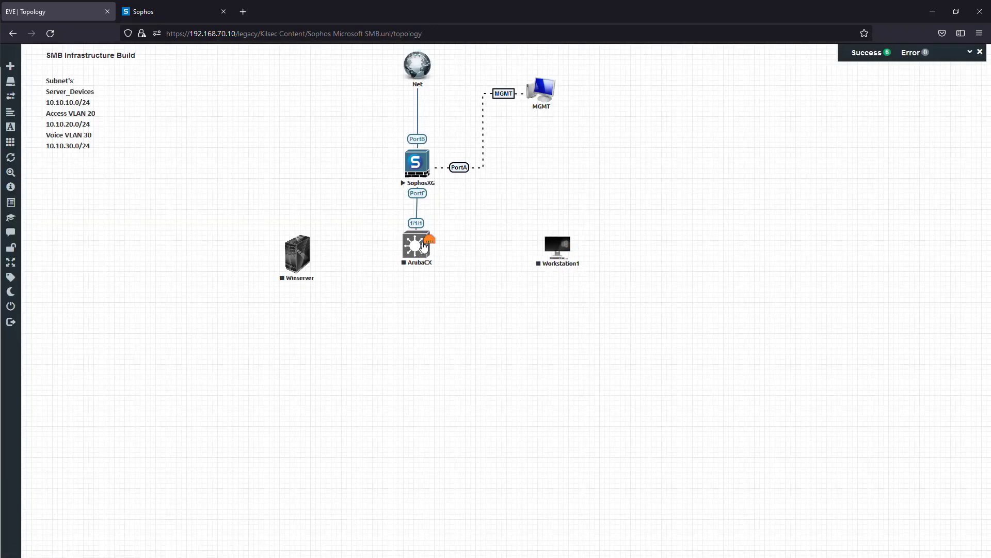
{"action": "left_click_drag", "start_coordinate": [424, 246], "coordinate": [556, 250]}
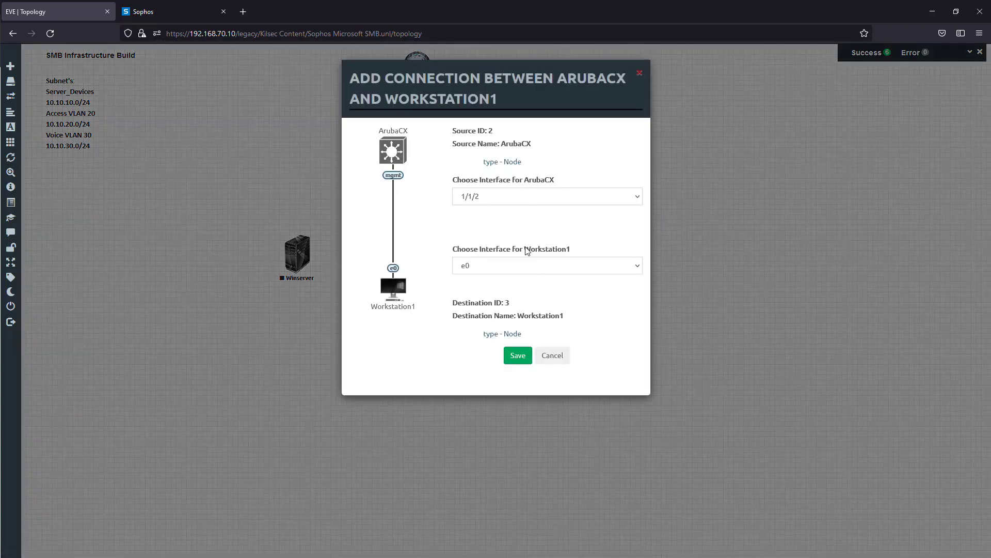
{"action": "left_click", "coordinate": [570, 197]}
{"action": "left_click", "coordinate": [495, 305]}
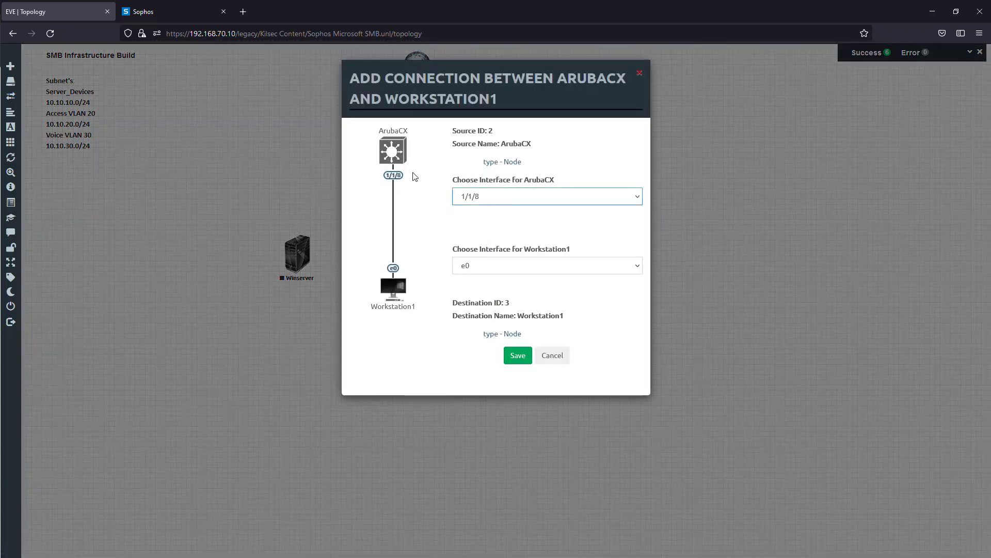
{"action": "left_click", "coordinate": [508, 355]}
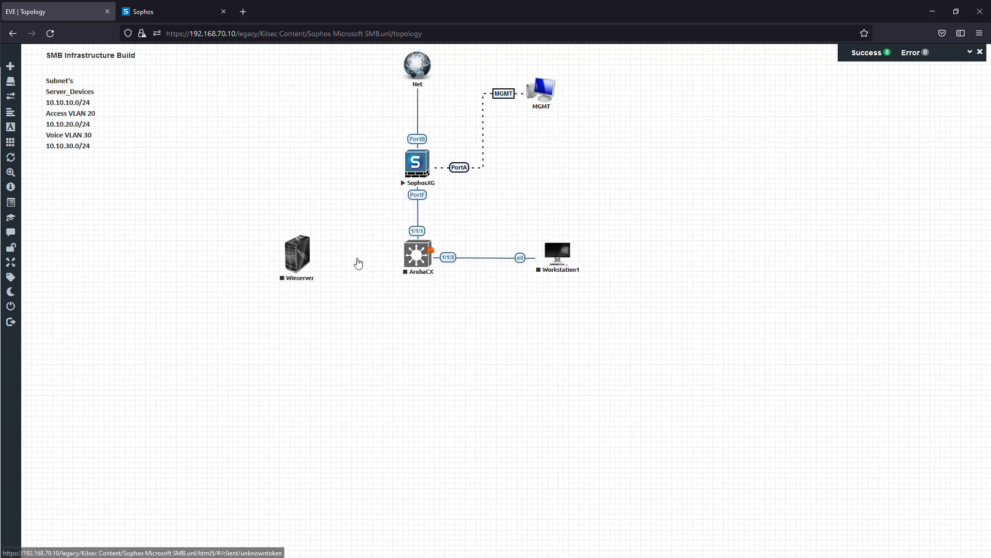
- Start the ArubaCX and Workstation1 nodes
{"action": "right_click", "coordinate": [419, 266]}
{"action": "left_click", "coordinate": [438, 279]}
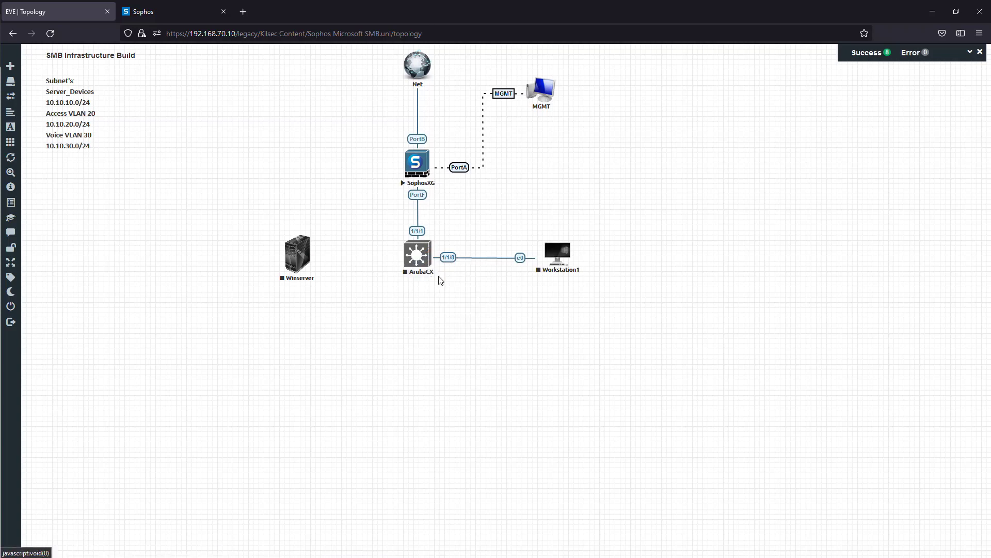
{"action": "right_click", "coordinate": [557, 253]}
{"action": "left_click", "coordinate": [582, 275]}
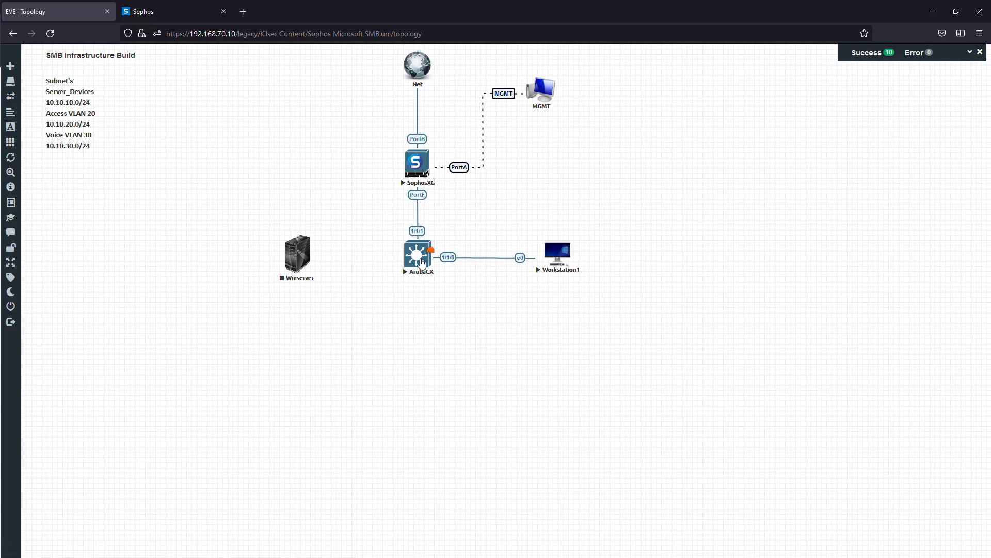
- Open the ArubaCX console and wait for the switch login prompt
{"action": "left_click", "coordinate": [419, 258]}
{"action": "left_click_drag", "start_coordinate": [440, 136], "coordinate": [450, 123]}
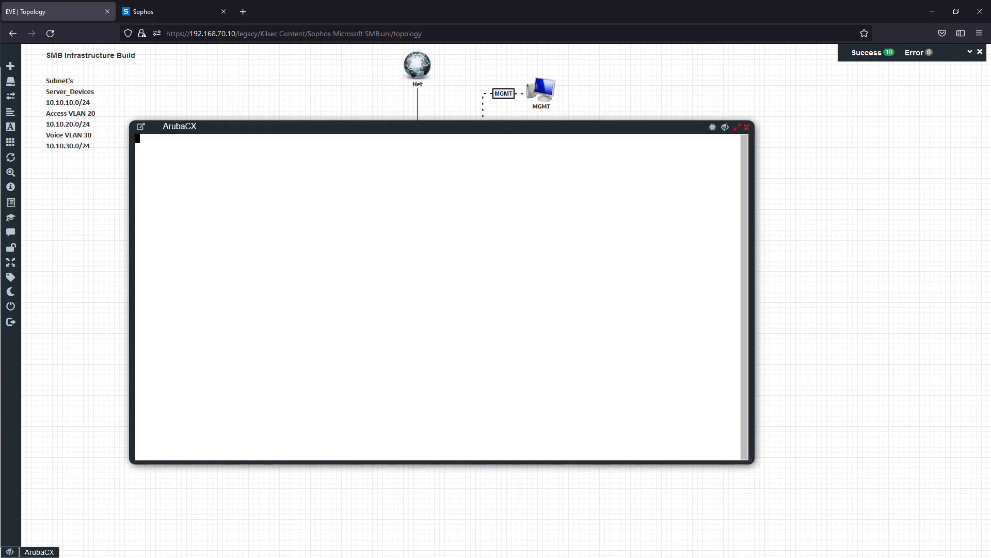
{"action": "left_click", "coordinate": [154, 11]}
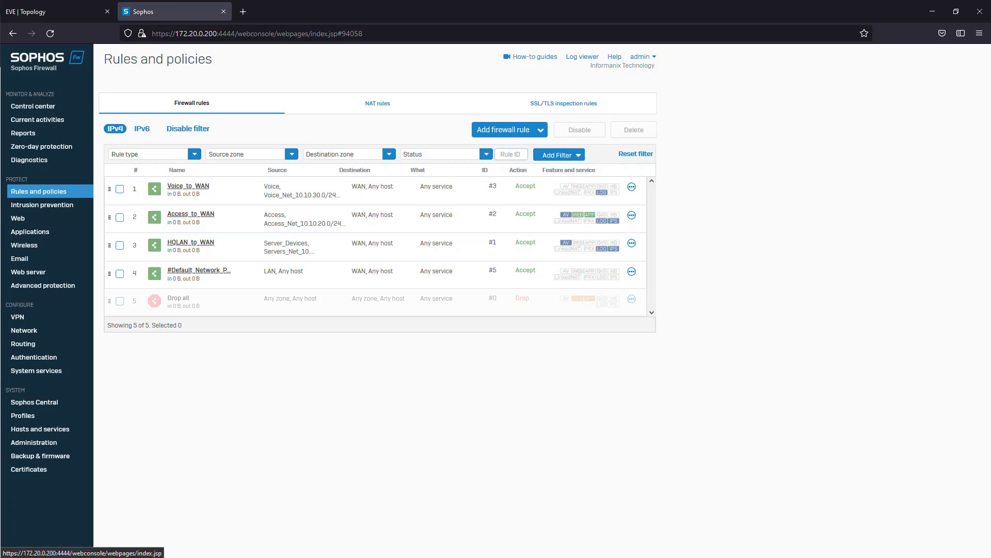
{"action": "left_click", "coordinate": [52, 12]}
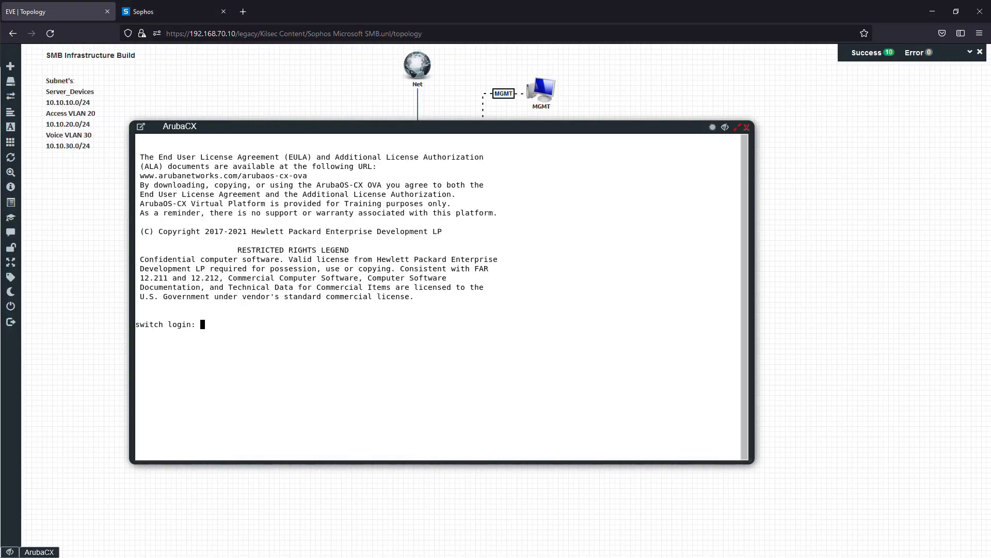
- Log in to the switch as admin with an empty password, then enter and confirm a new admin account password
{"action": "type", "text": "admin"}
{"action": "key", "text": "Return"}
{"action": "key", "text": "Return"}
{"action": "type", "text": "*****"}
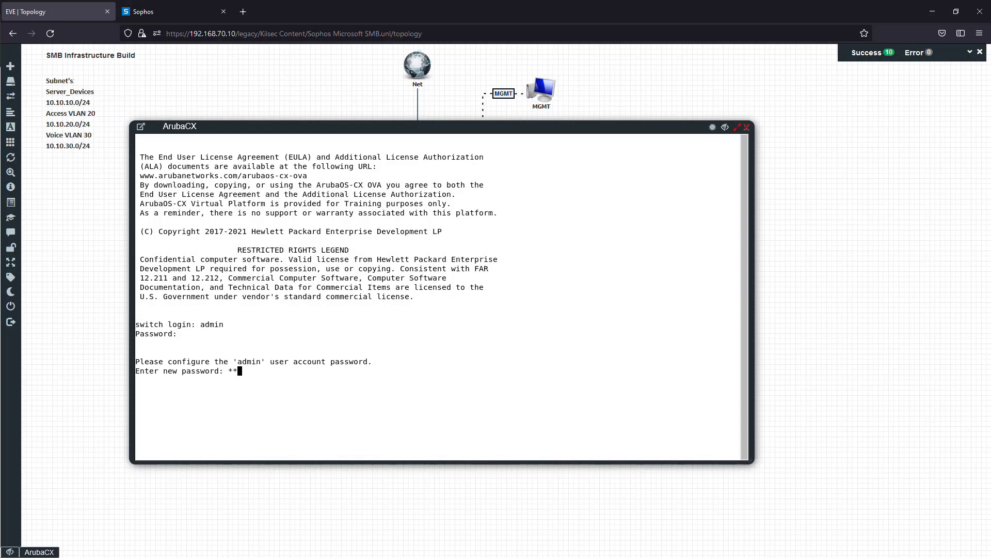
{"action": "key", "text": "Return"}
{"action": "type", "text": "*****"}
{"action": "key", "text": "Return"}
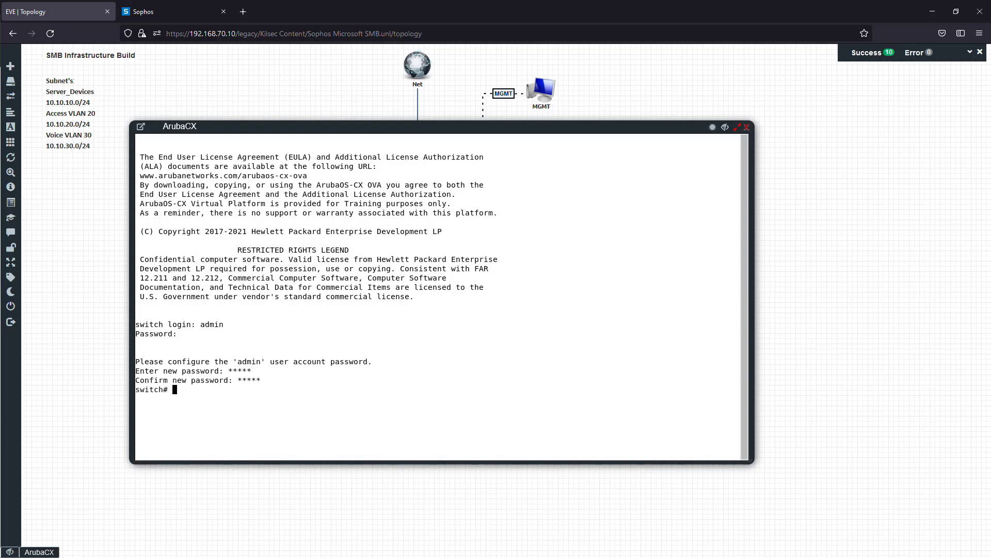
- Enter configuration mode with "conf t" and display the full running configuration with "do sh run"
{"action": "type", "text": "conf"}
{"action": "type", "text": " t"}
{"action": "key", "text": "Return"}
{"action": "type", "text": "do sh run"}
{"action": "key", "text": "Return"}
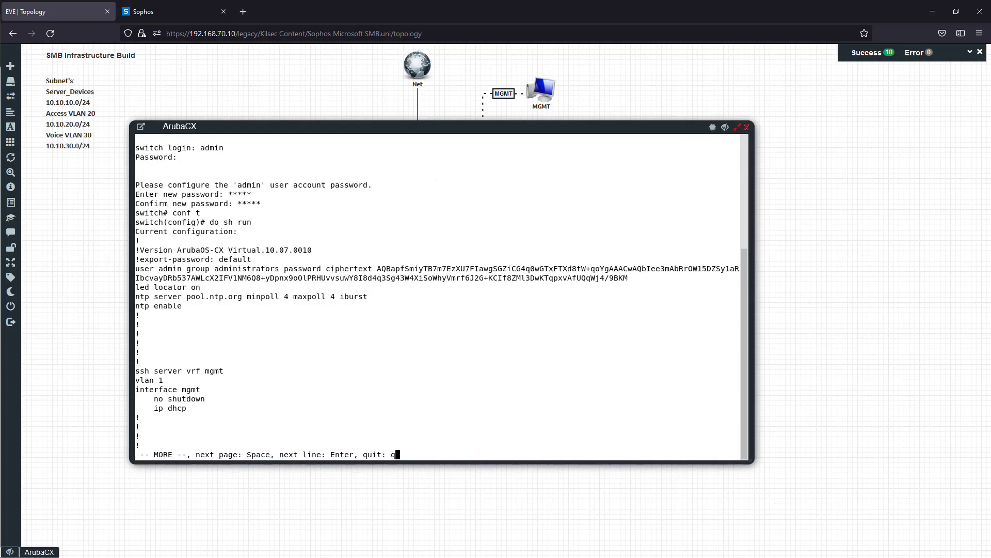
{"action": "key", "text": "space"}
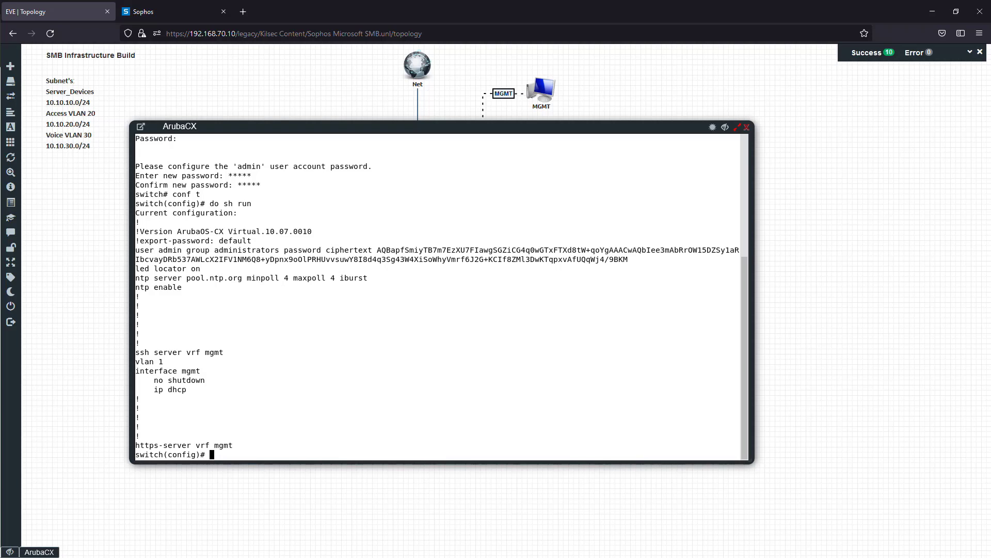
- Create VLAN 20 on the switch and name it Access
{"action": "type", "text": "vlan 20"}
{"action": "key", "text": "Return"}
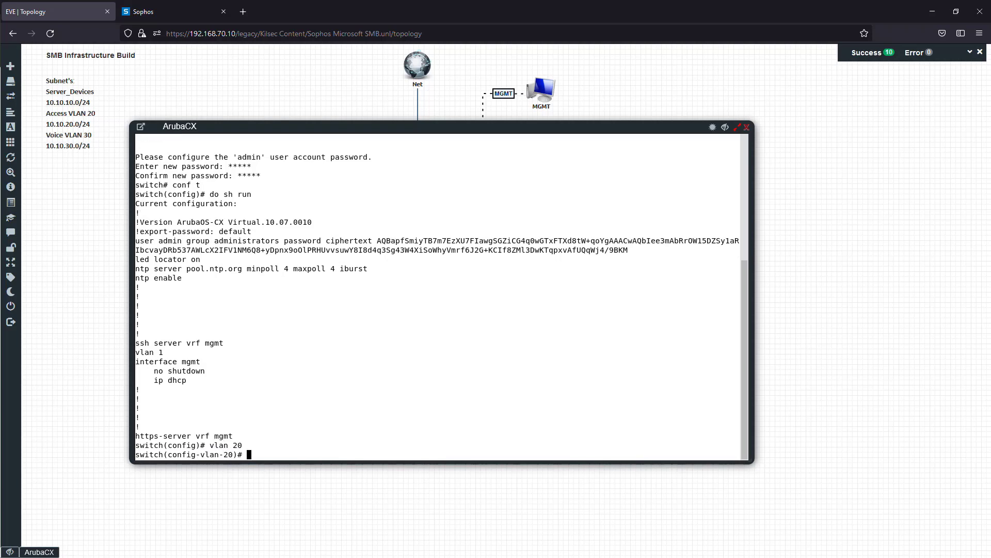
{"action": "type", "text": "name Access"}
{"action": "key", "text": "Return"}
- Create VLAN 30, name it Voice and designate it as a voice VLAN
{"action": "type", "text": "vlan "}
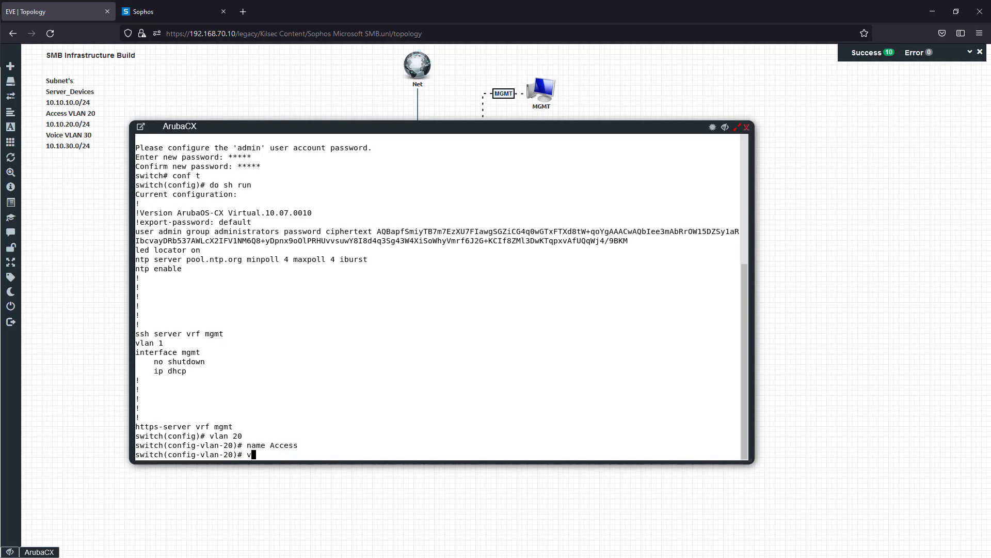
{"action": "type", "text": "30"}
{"action": "key", "text": "Return"}
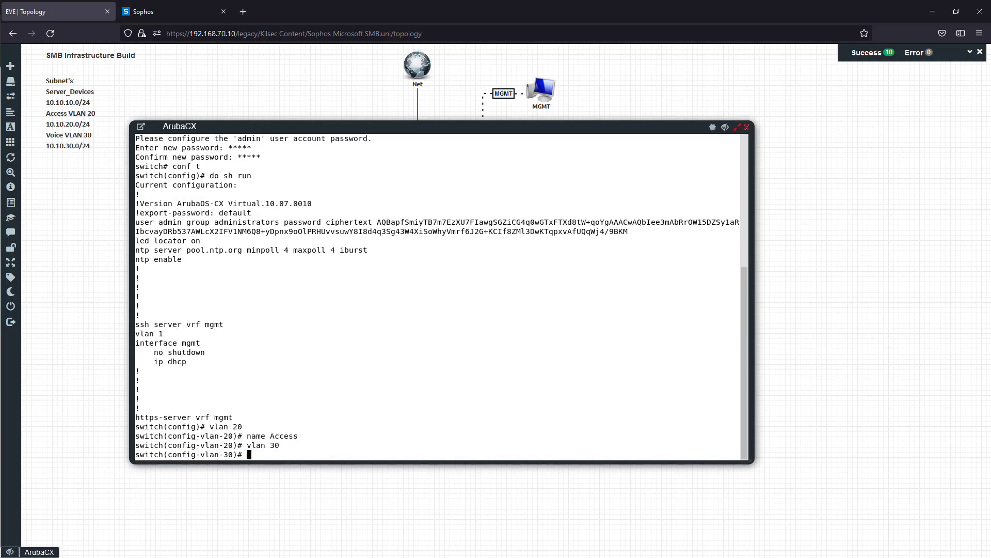
{"action": "type", "text": "name voice"}
{"action": "key", "text": "BackSpace"}
{"action": "key", "text": "BackSpace"}
{"action": "key", "text": "BackSpace"}
{"action": "key", "text": "BackSpace"}
{"action": "key", "text": "BackSpace"}
{"action": "type", "text": "Voice"}
{"action": "key", "text": "Return"}
{"action": "type", "text": "voice"}
{"action": "key", "text": "Return"}
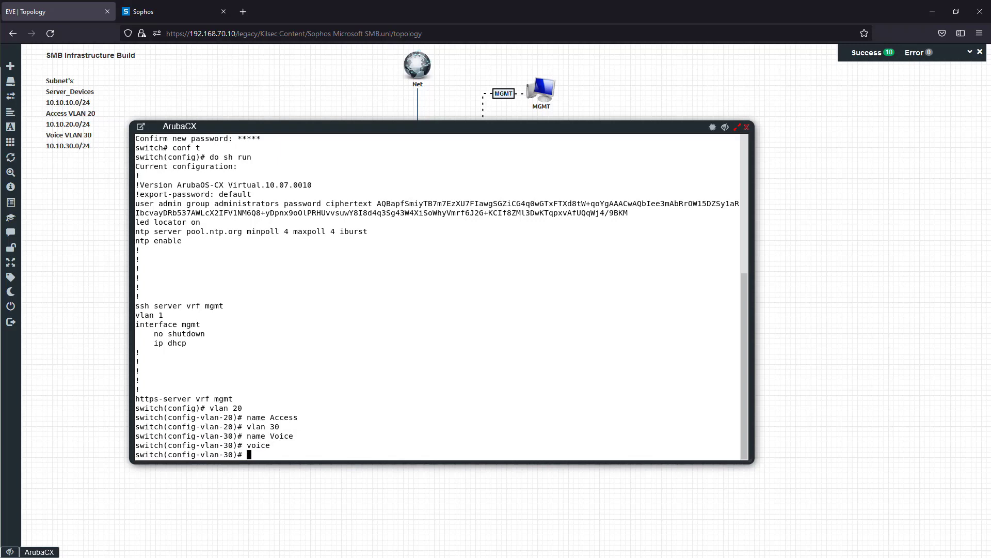
- Enable interface 1/1/1 with "no shut" and turn it into a layer 2 port with "no routing"
{"action": "type", "text": "int 1/1/1"}
{"action": "key", "text": "Return"}
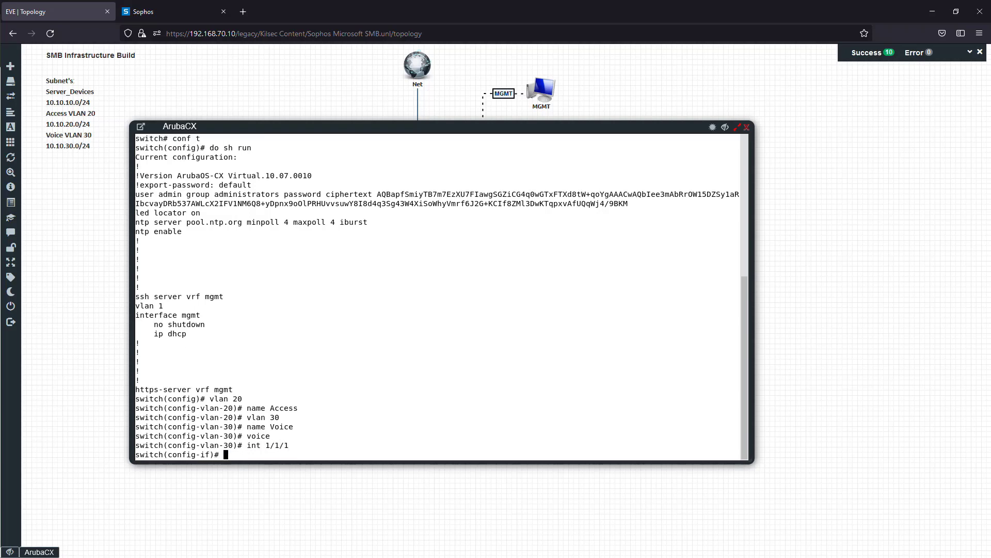
{"action": "type", "text": "no shut"}
{"action": "key", "text": "Return"}
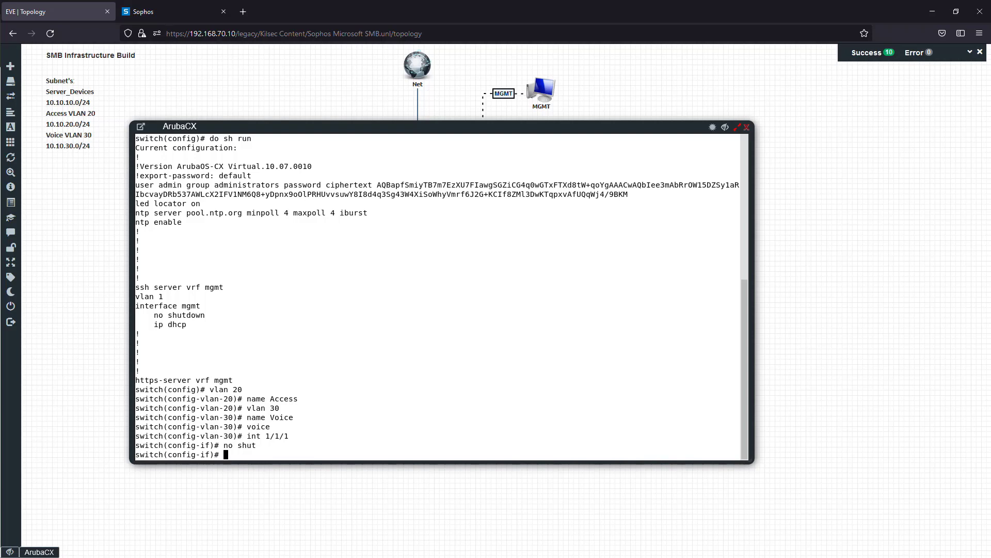
{"action": "type", "text": "nor"}
{"action": "type", "text": "routing"}
{"action": "key", "text": "Return"}
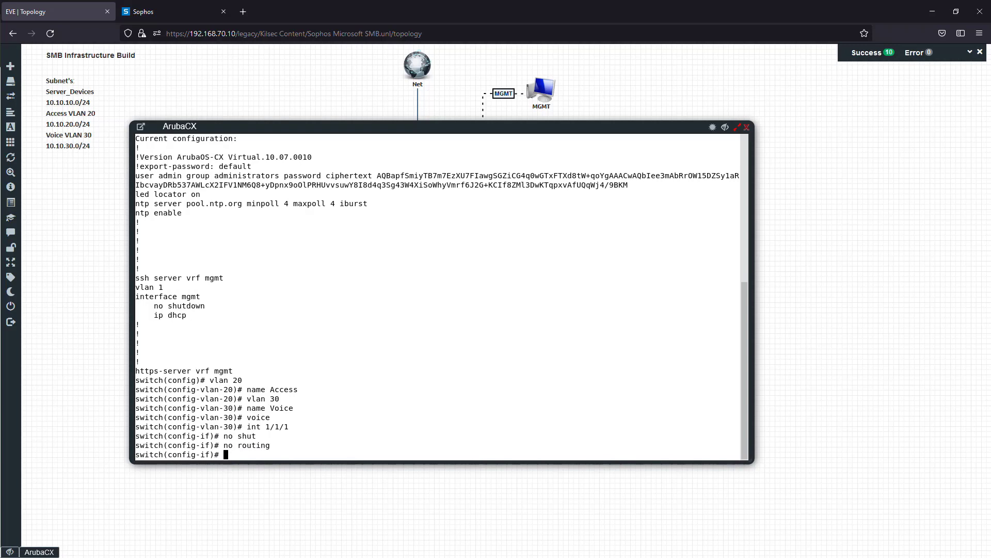
- Allow VLANs 1,20,30 on the interface 1/1/1 trunk
{"action": "type", "text": "vlan trunk allowed 1,20,30"}
{"action": "key", "text": "Return"}
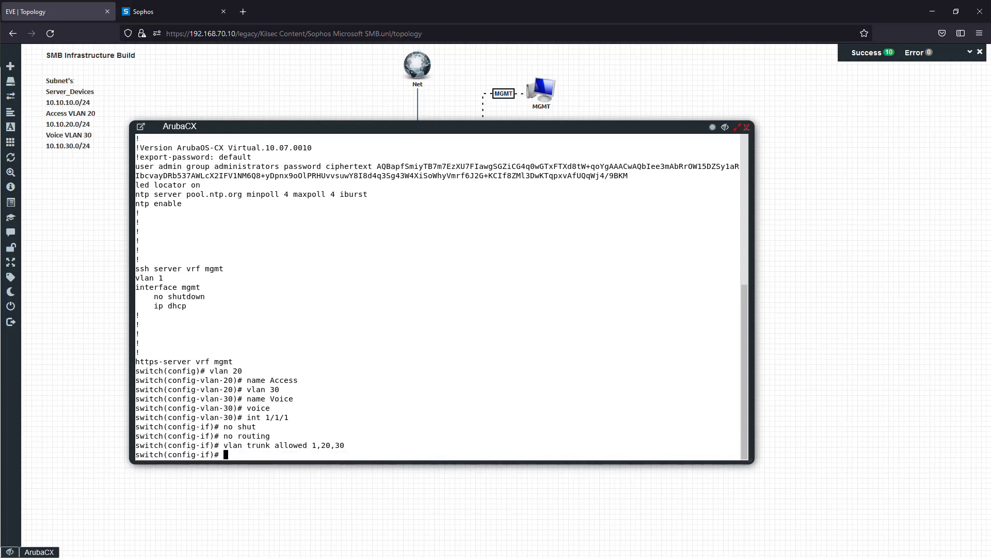
- Show the running configuration of interface 1/1/1 to check its trunk settings
{"action": "type", "text": "do sh run int 1/1/1/"}
{"action": "key", "text": "Return"}
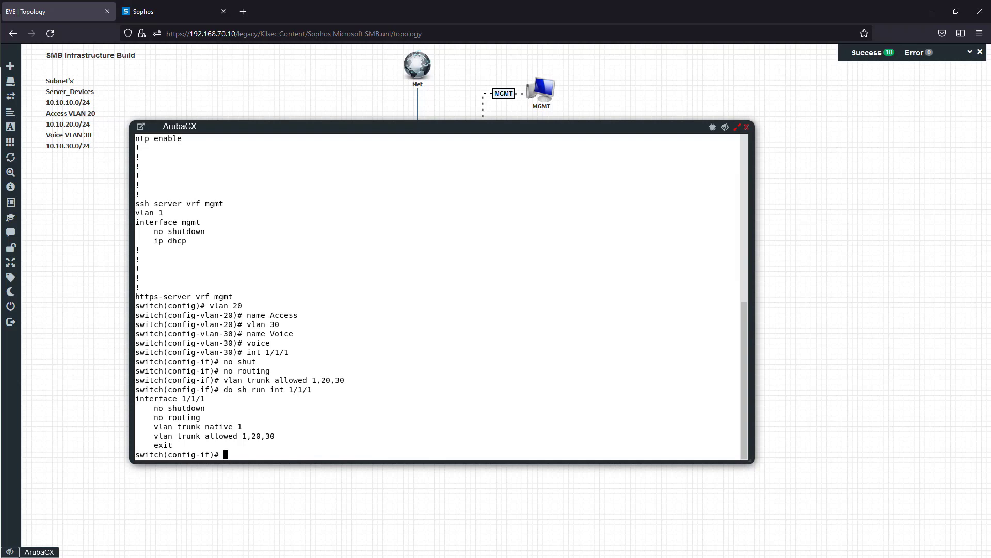
- Enable interface 1/1/8 with "no shut" and make it a layer 2 port with "no routing"
{"action": "type", "text": "exit"}
{"action": "key", "text": "Return"}
{"action": "type", "text": "int 1/1/8"}
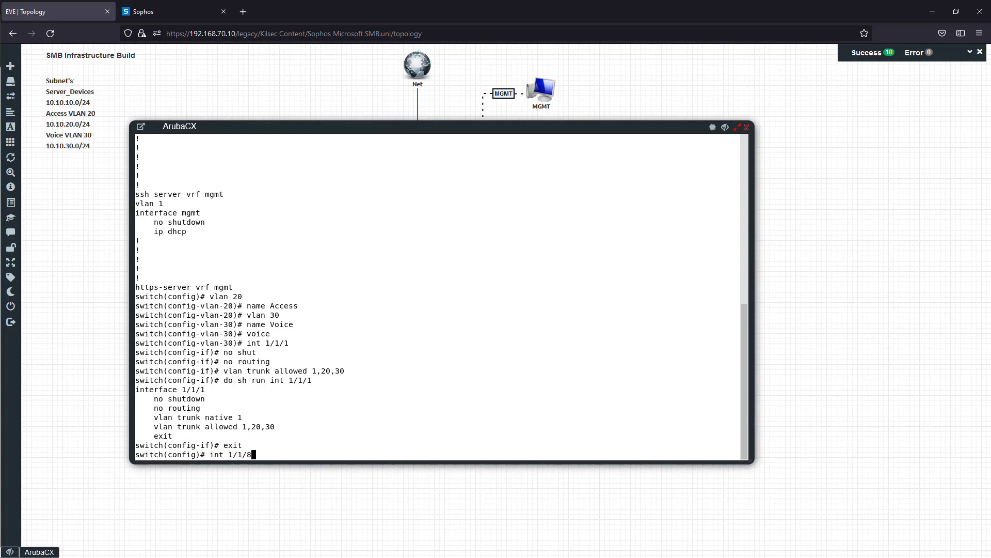
{"action": "key", "text": "Return"}
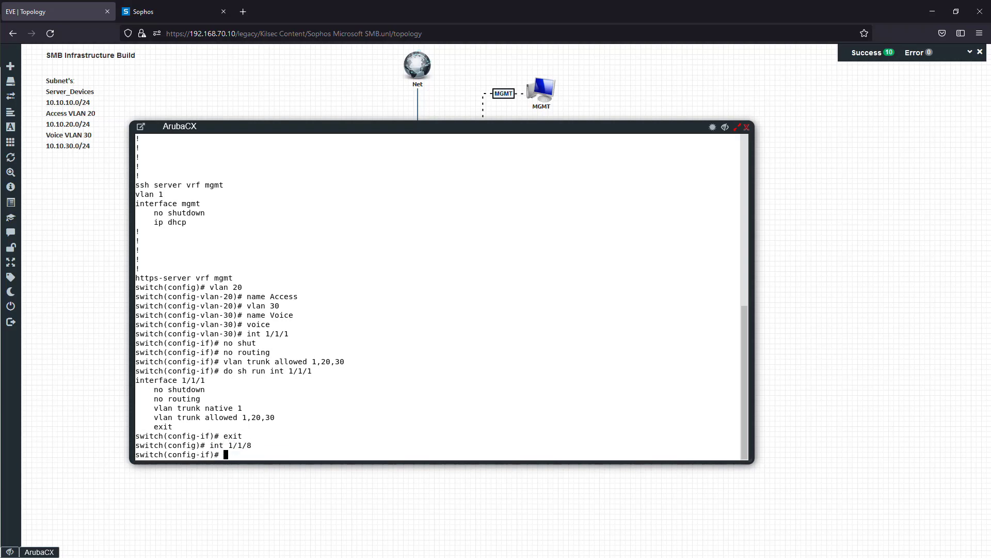
{"action": "type", "text": "no shur"}
{"action": "key", "text": "Return"}
{"action": "type", "text": "no shut"}
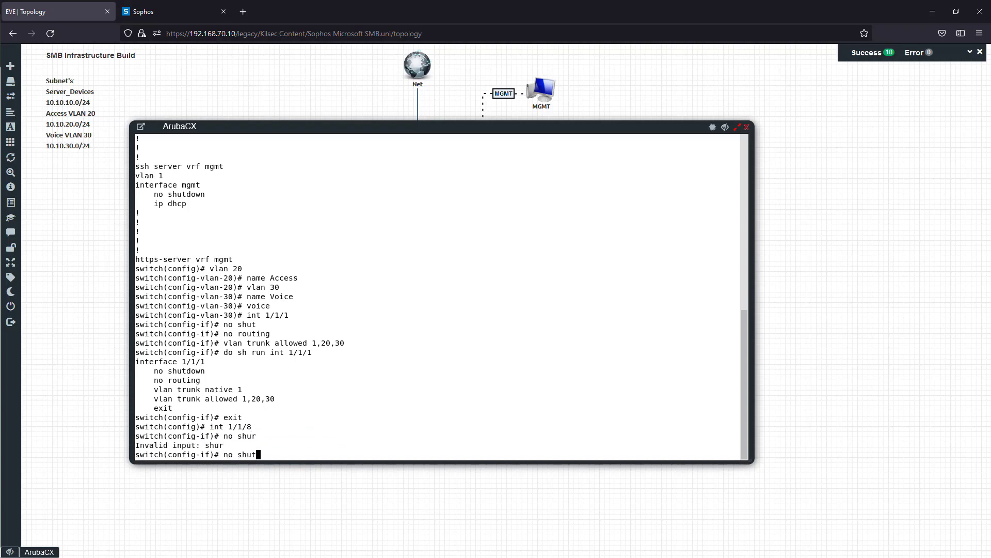
{"action": "key", "text": "Return"}
{"action": "type", "text": "no routing"}
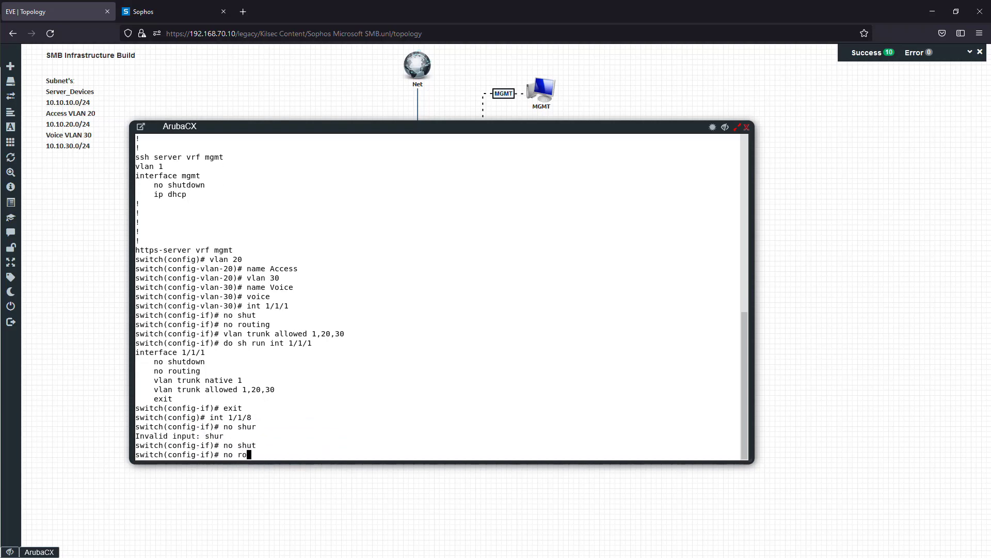
{"action": "key", "text": "Return"}
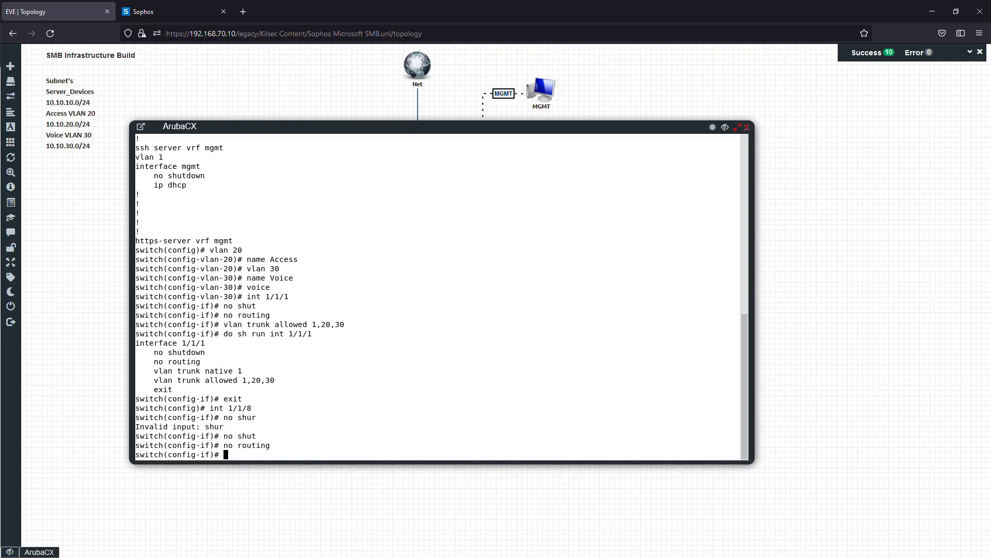
- Set VLAN 20 as the native trunk VLAN on interface 1/1/8
{"action": "type", "text": "vlan trunk native 20"}
{"action": "key", "text": "Return"}
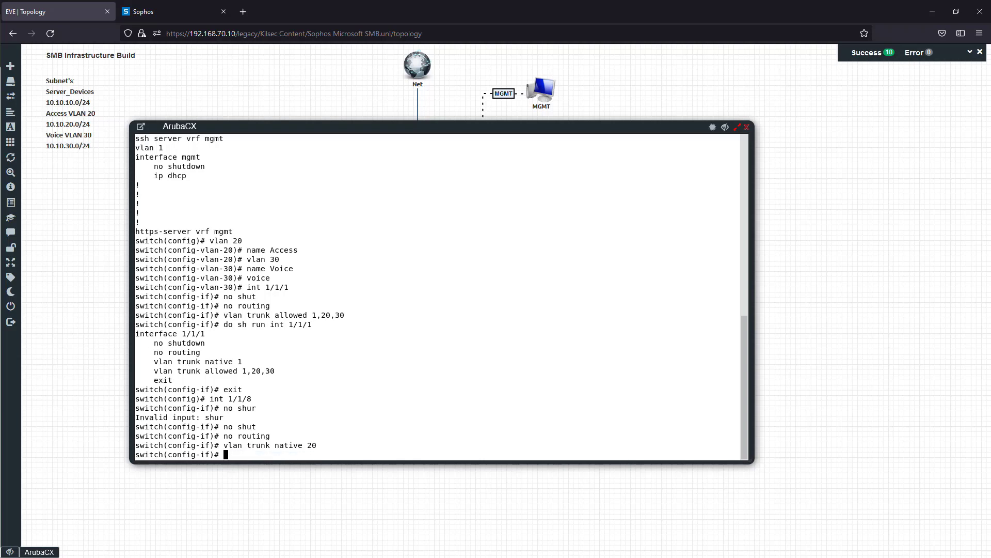
- Allow VLANs 20,30 on the interface 1/1/8 trunk
{"action": "type", "text": "vlan trunk allowed 20,30"}
{"action": "key", "text": "Return"}
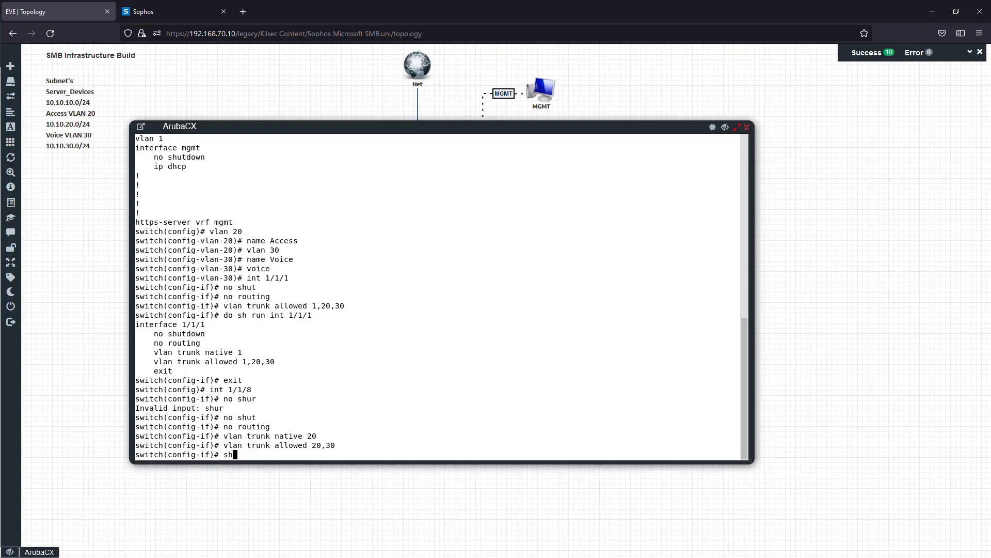
- Show the running configuration of interface 1/1/8 and review its routing, native VLAN and allowed VLAN lines
{"action": "type", "text": "do sh"}
{"action": "type", "text": "run int 1/1/8"}
{"action": "key", "text": "Return"}
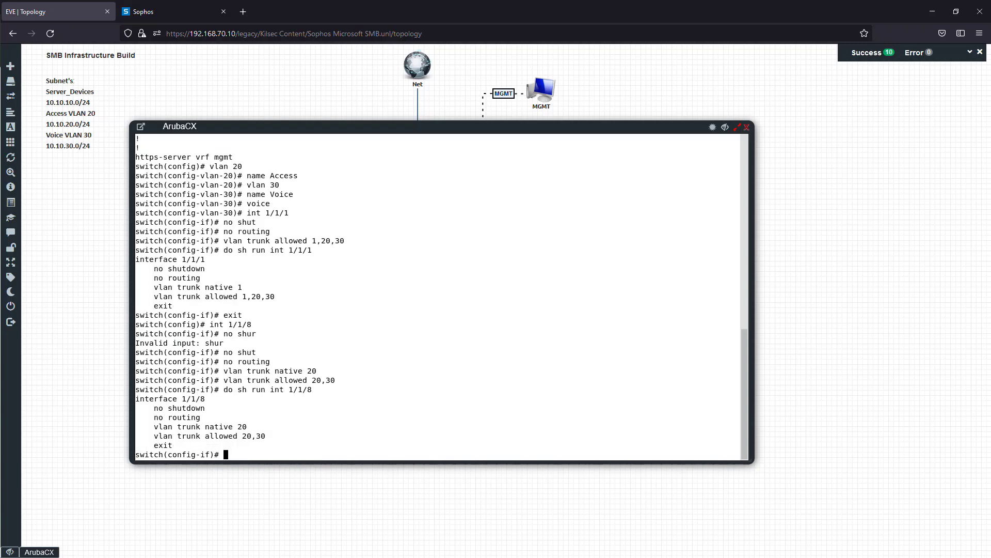
{"action": "left_click_drag", "start_coordinate": [154, 408], "coordinate": [214, 418]}
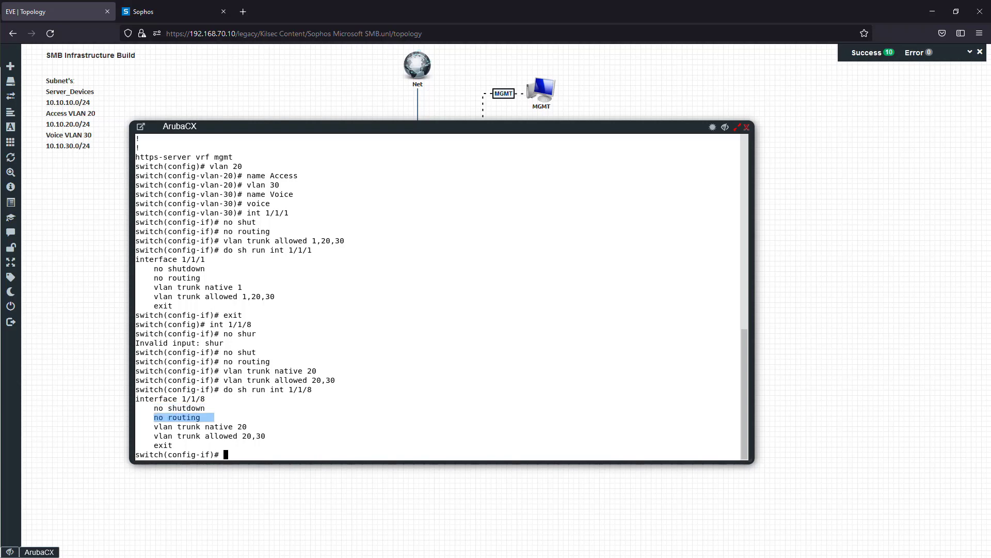
{"action": "left_click_drag", "start_coordinate": [155, 427], "coordinate": [258, 435]}
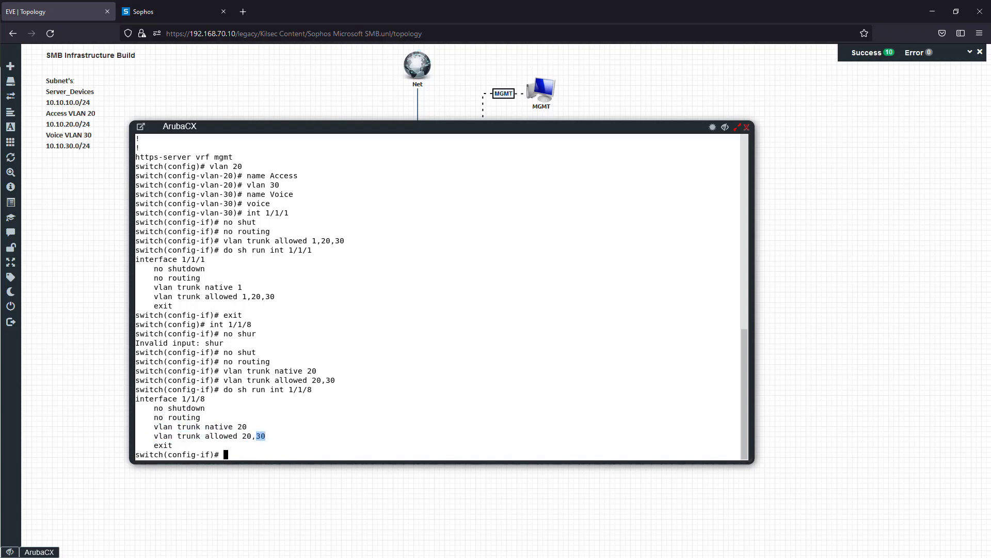
{"action": "left_click", "coordinate": [272, 446]}
- Exit configuration mode and save the switch configuration with "wr memory"
{"action": "type", "text": "exit"}
{"action": "key", "text": "Return"}
{"action": "type", "text": "exi"}
{"action": "key", "text": "Return"}
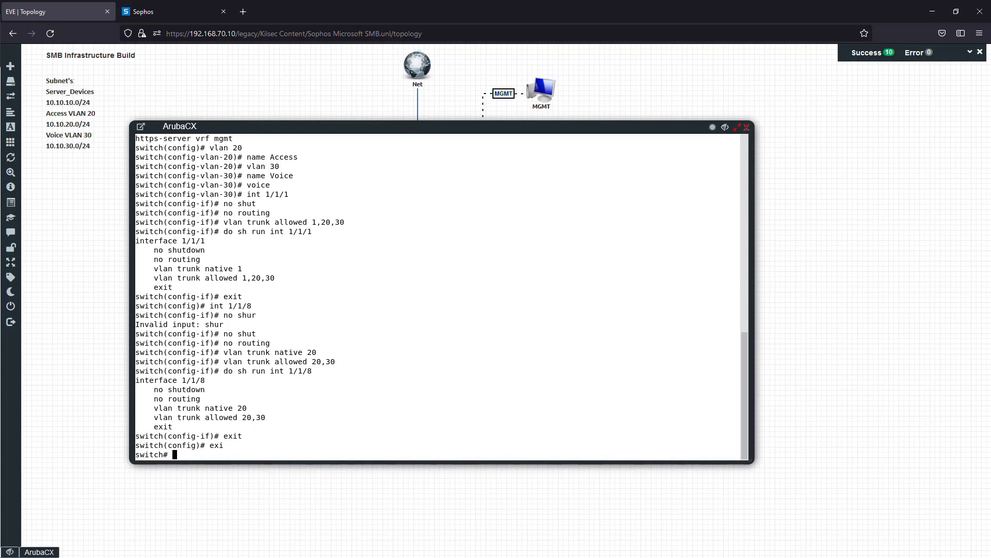
{"action": "type", "text": "wr memory"}
{"action": "key", "text": "Return"}
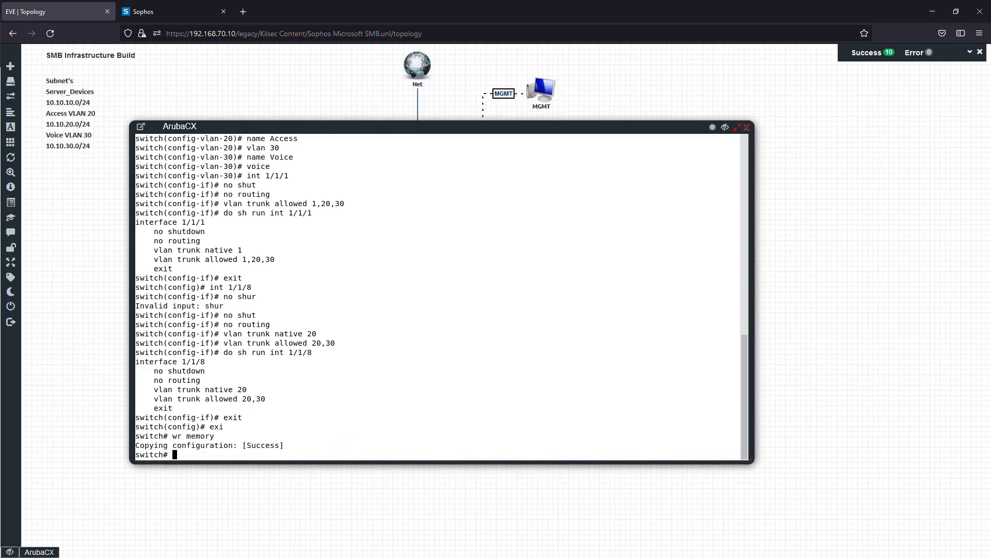
- Close the ArubaCX console, open the Workstation1 console and sign in to Windows with the account password
{"action": "left_click", "coordinate": [746, 127]}
{"action": "left_click", "coordinate": [571, 252]}
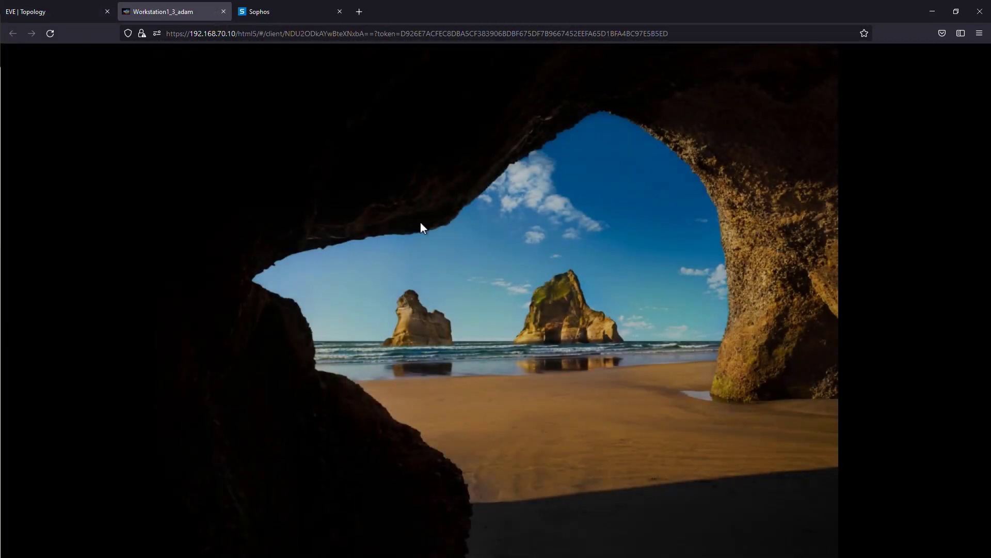
{"action": "left_click", "coordinate": [423, 224]}
{"action": "type", "text": "P"}
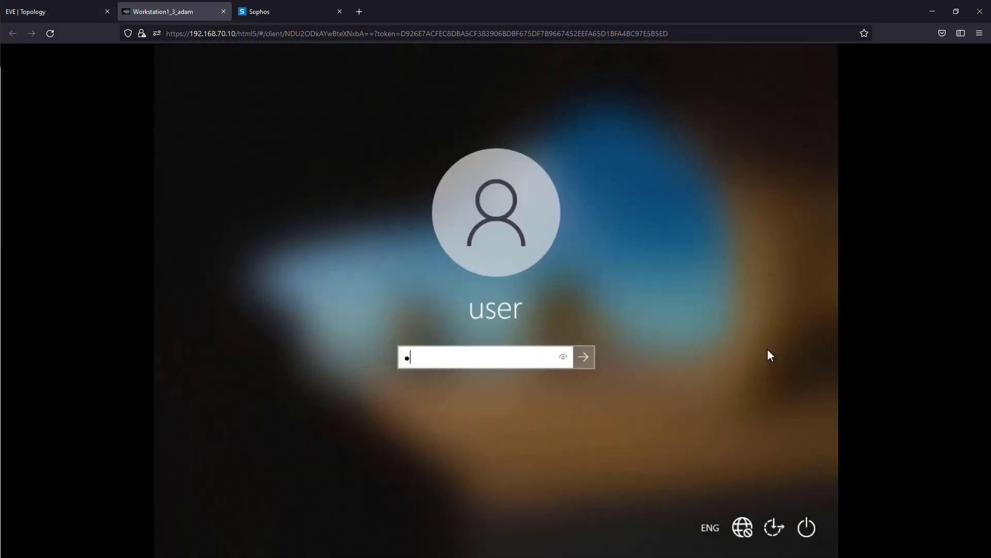
{"action": "type", "text": "@ssw0rd"}
{"action": "key", "text": "Return"}
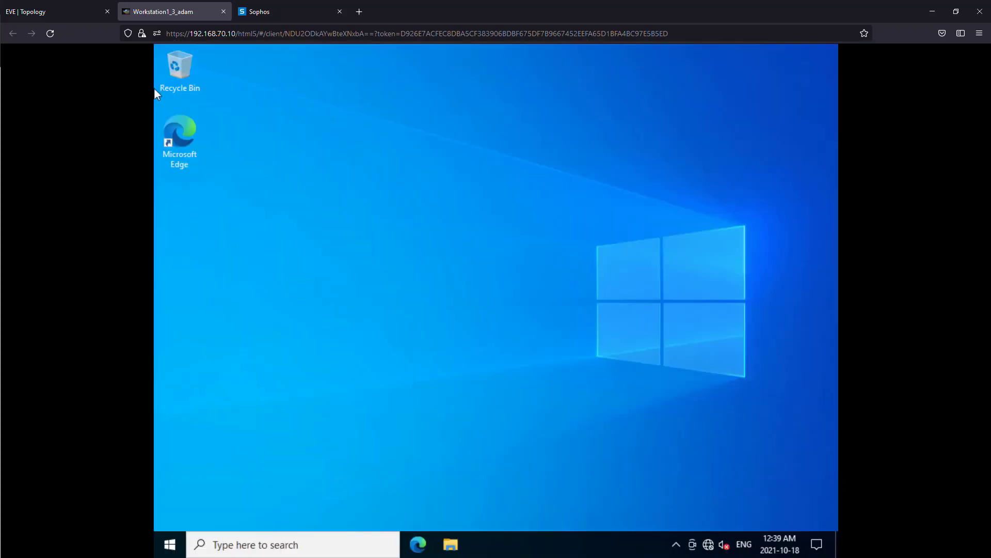
- Open the Ethernet adapter's Internet Protocol Version 4 properties and choose to use a manually specified IP address
{"action": "right_click", "coordinate": [693, 542]}
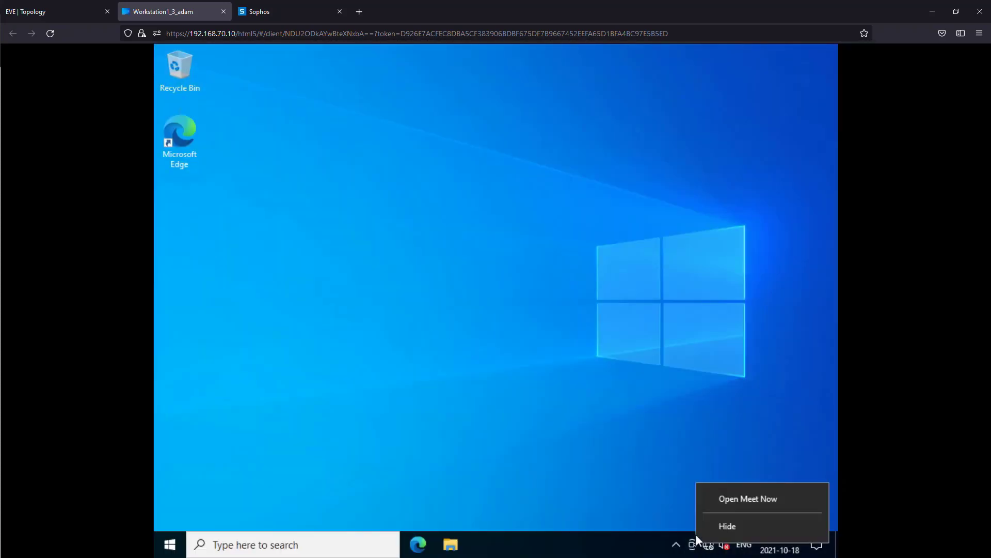
{"action": "left_click", "coordinate": [710, 531]}
{"action": "right_click", "coordinate": [709, 546]}
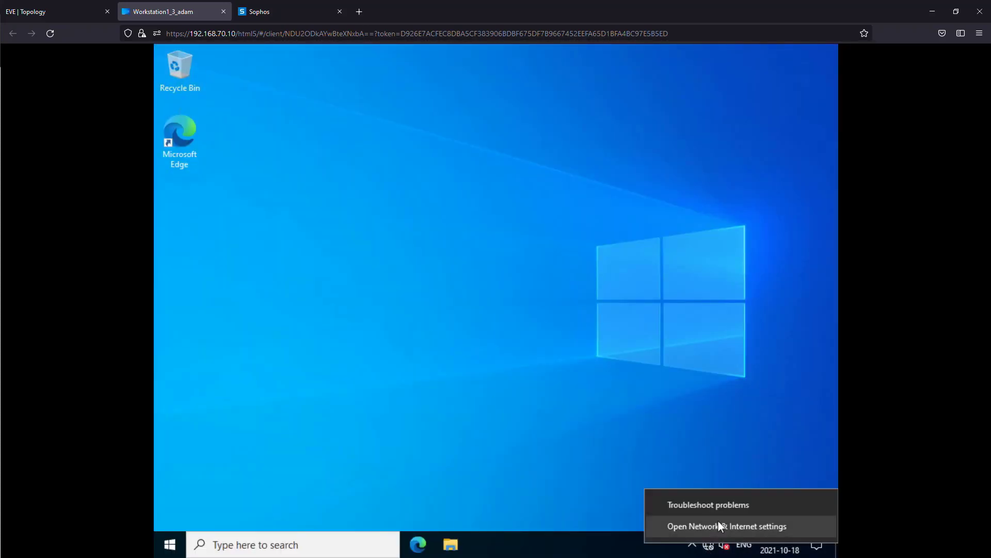
{"action": "left_click", "coordinate": [721, 525]}
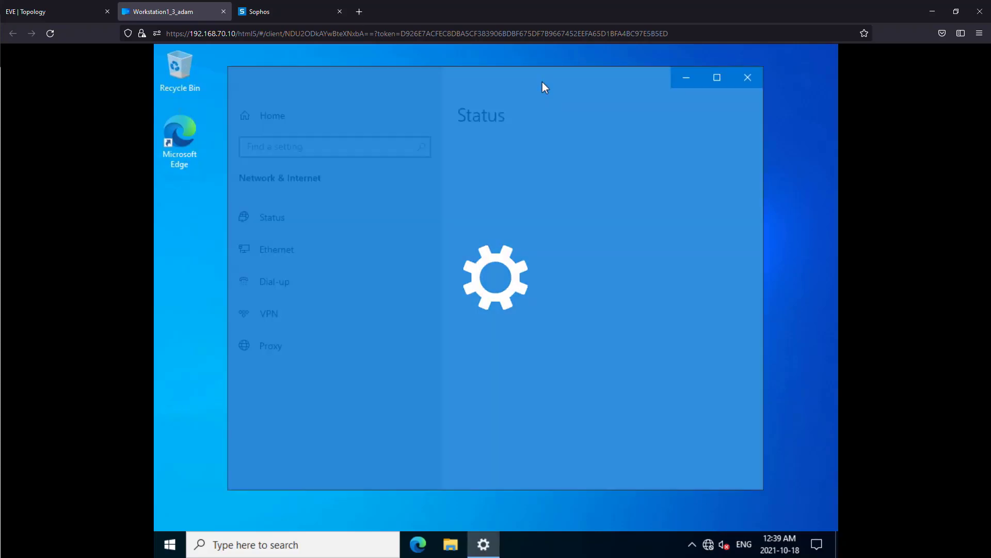
{"action": "scroll", "coordinate": [588, 312], "scroll_direction": "down", "scroll_amount": 5}
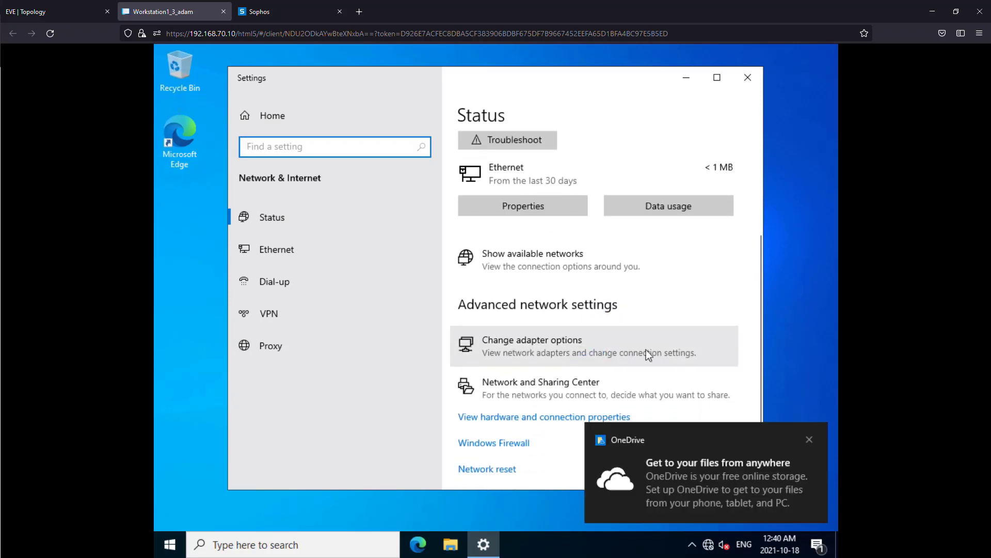
{"action": "left_click", "coordinate": [587, 345]}
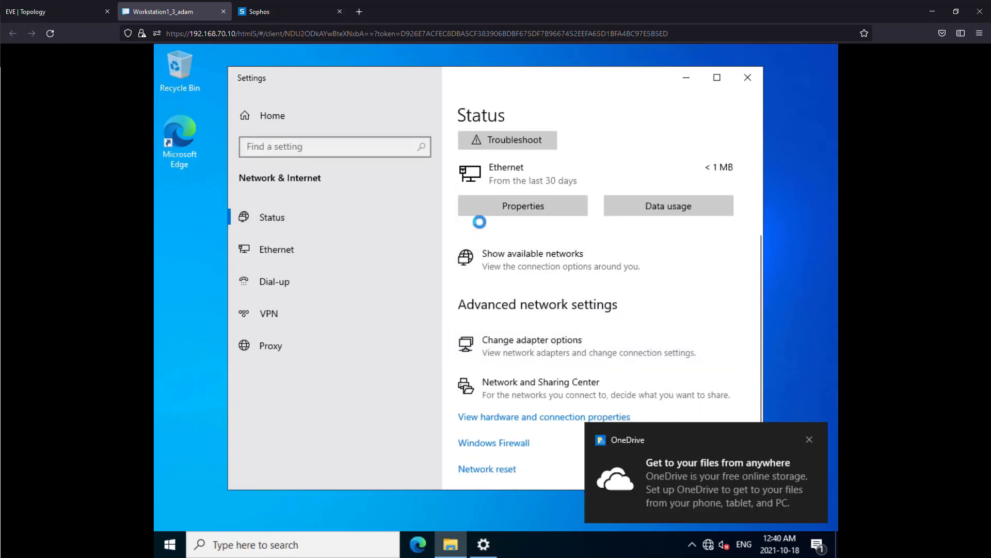
{"action": "right_click", "coordinate": [325, 180]}
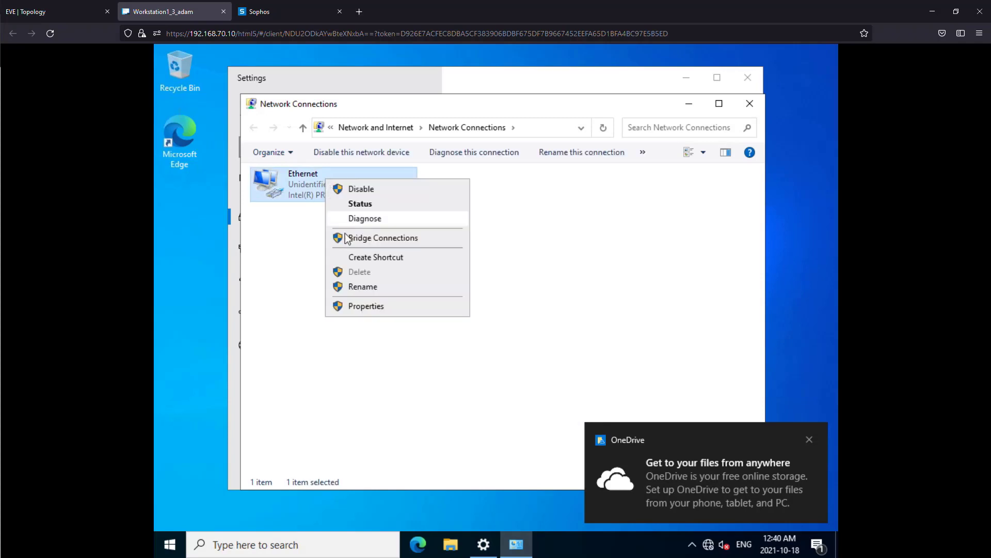
{"action": "left_click", "coordinate": [367, 306]}
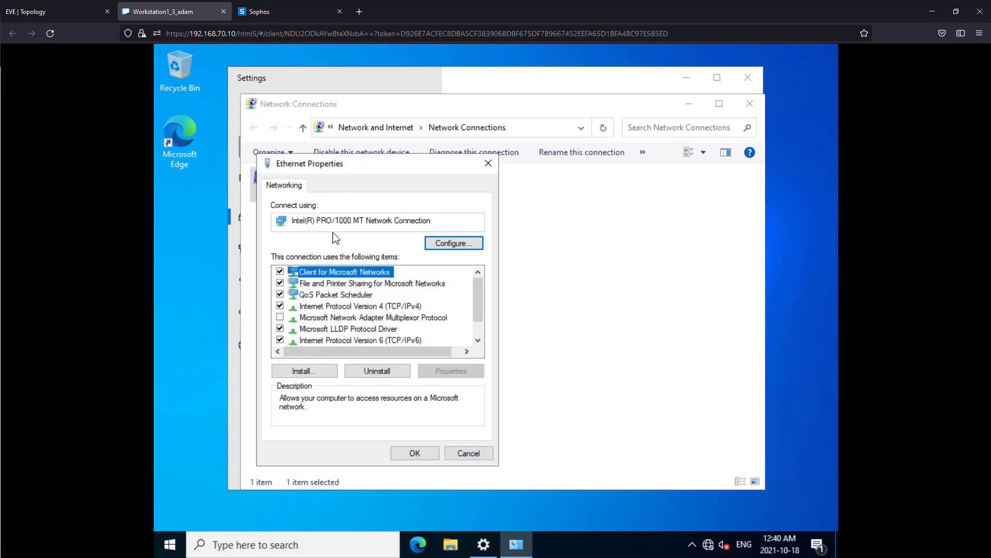
{"action": "double_click", "coordinate": [350, 309]}
{"action": "left_click", "coordinate": [354, 311]}
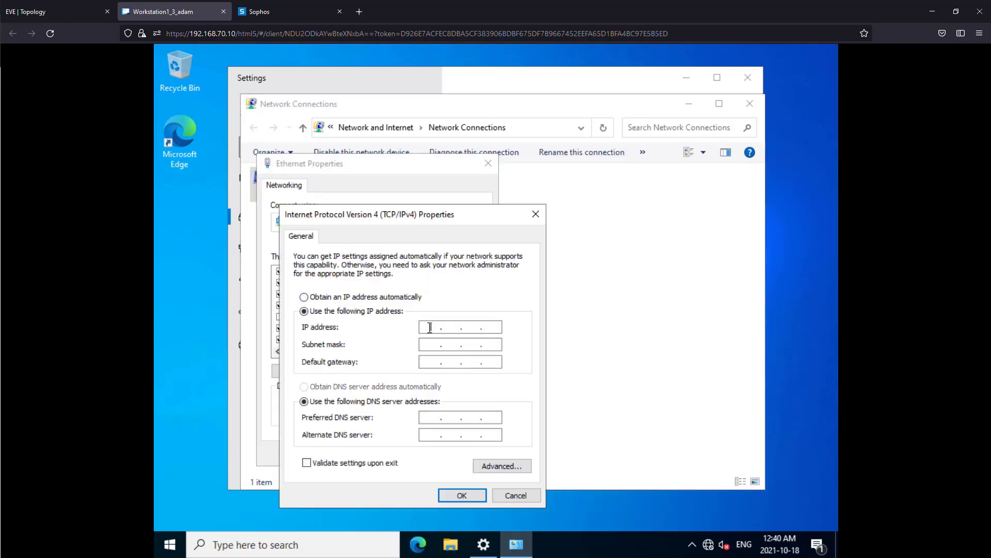
- Set the IP address to 10.10.20.10, the subnet mask to 255.255.255.0 and the default gateway to 10.10.20.1
{"action": "type", "text": "10 . 10 . 20 . 10"}
{"action": "key", "text": "Tab"}
{"action": "type", "text": "255 . 255 . 255 . 0"}
{"action": "key", "text": "Tab"}
{"action": "type", "text": "10.10.20.1"}
{"action": "key", "text": "Tab"}
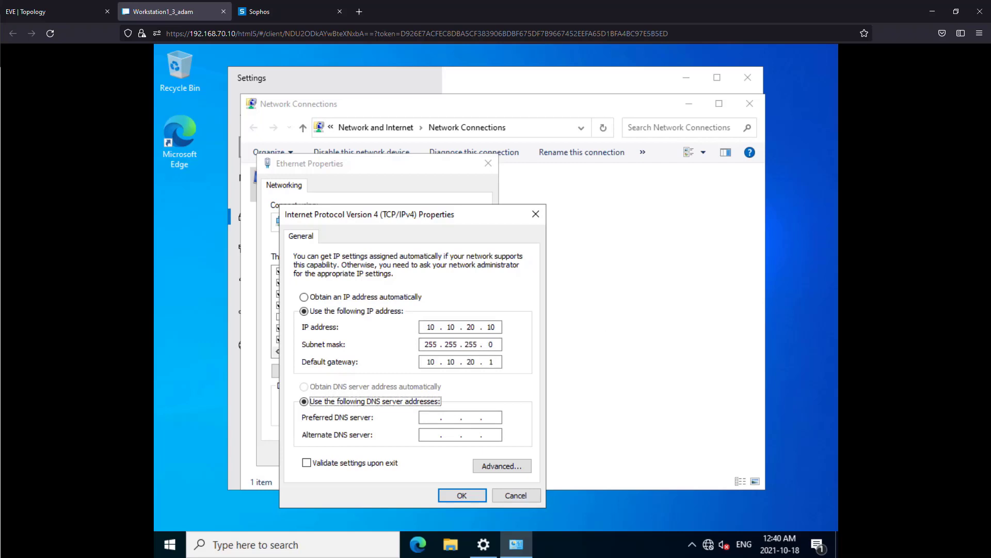
- Set the preferred DNS server to 10.10.20.1 and the alternate to 8.8.8.8, and apply the adapter settings
{"action": "key", "text": "Tab"}
{"action": "type", "text": "10.10."}
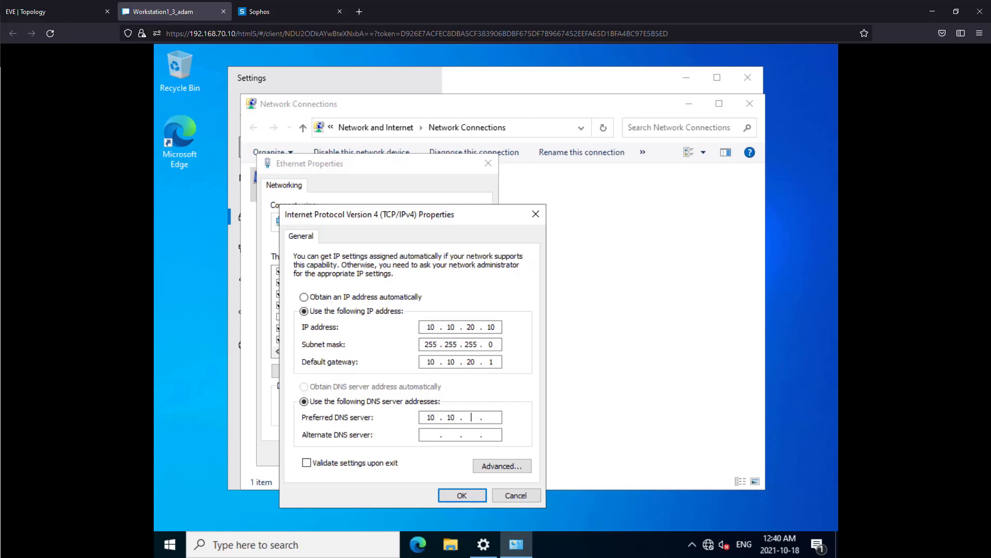
{"action": "type", "text": "20.18.8.8.8"}
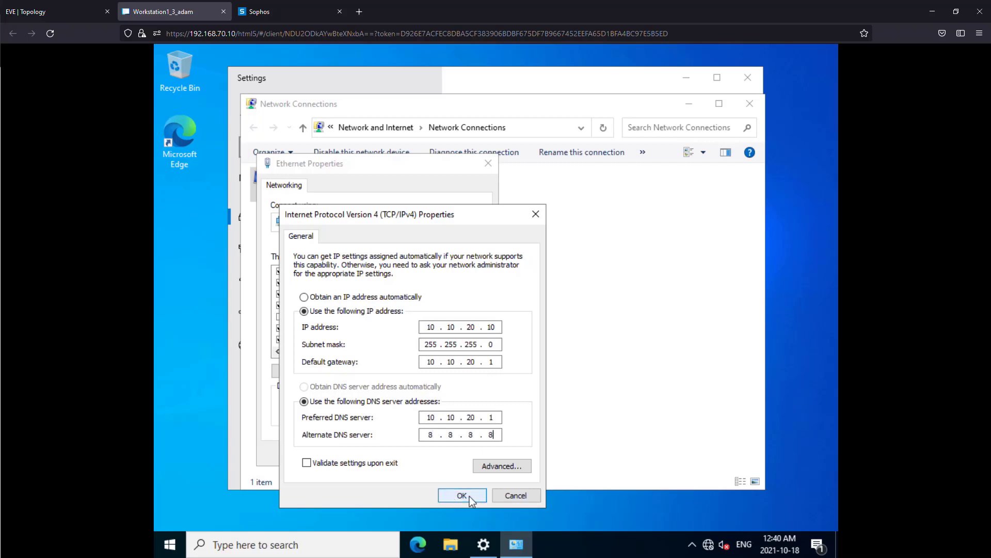
{"action": "left_click", "coordinate": [472, 497]}
{"action": "left_click", "coordinate": [425, 454]}
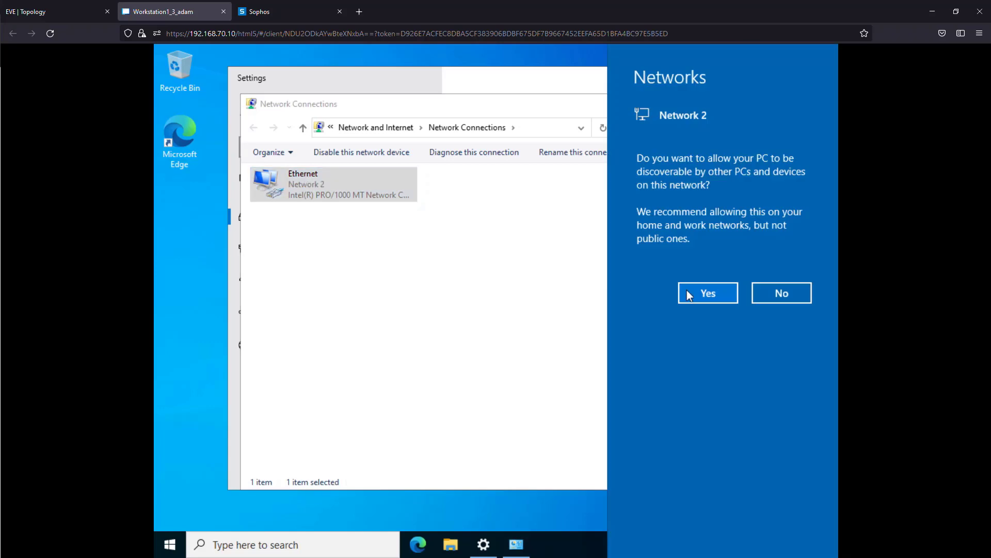
- Allow the PC to be discoverable on the network, and close the network windows and the browser sync prompt
{"action": "left_click", "coordinate": [708, 293]}
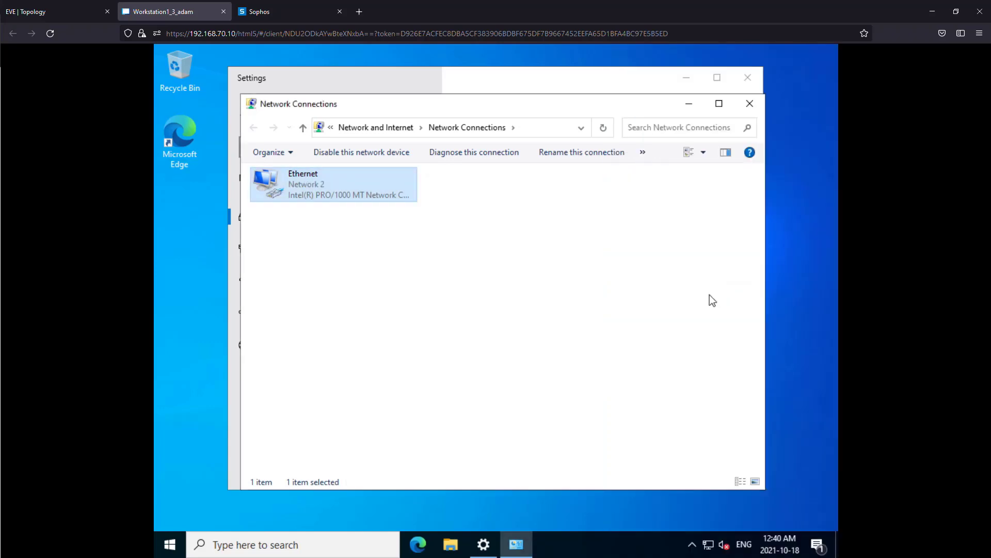
{"action": "left_click", "coordinate": [750, 103]}
{"action": "scroll", "coordinate": [689, 159], "scroll_direction": "down", "scroll_amount": 2}
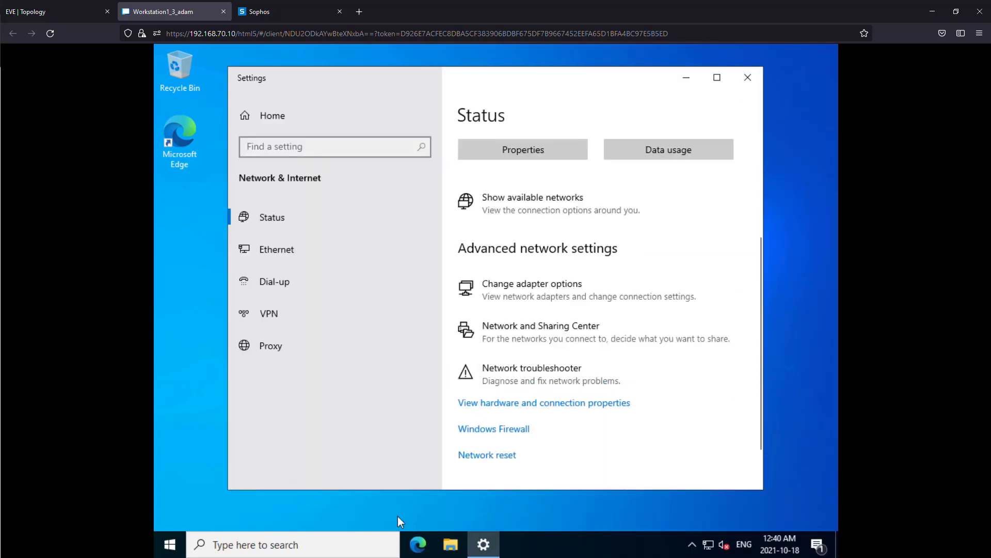
{"action": "left_click", "coordinate": [746, 78]}
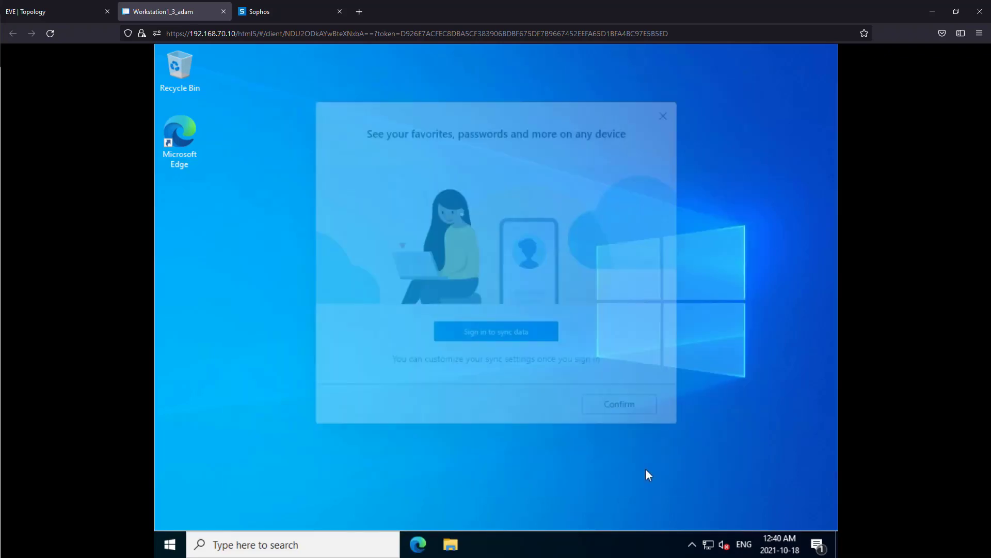
{"action": "left_click", "coordinate": [640, 427]}
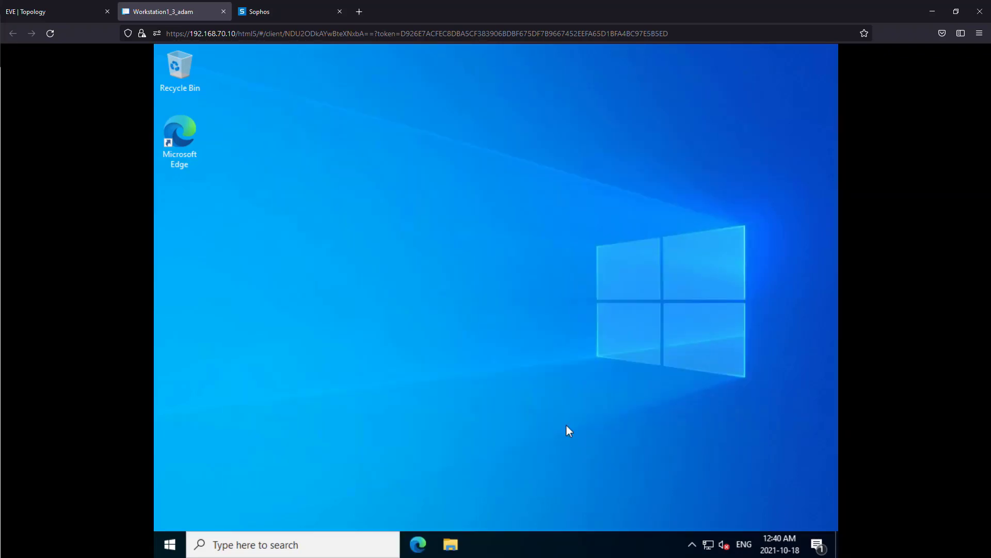
- Open the Google home page in Microsoft Edge on the workstation to test internet access
{"action": "left_click", "coordinate": [418, 542]}
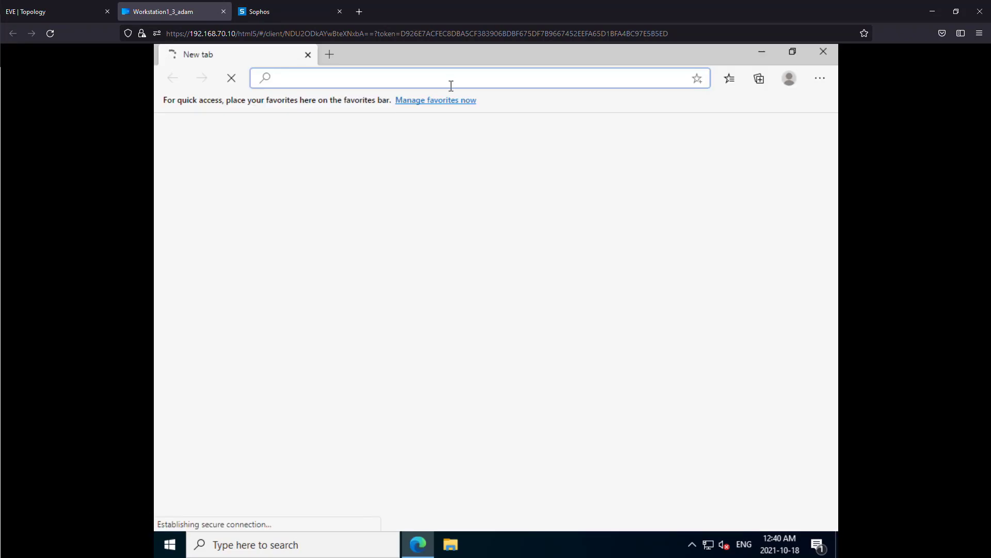
{"action": "type", "text": "google.c"}
{"action": "key", "text": "Return"}
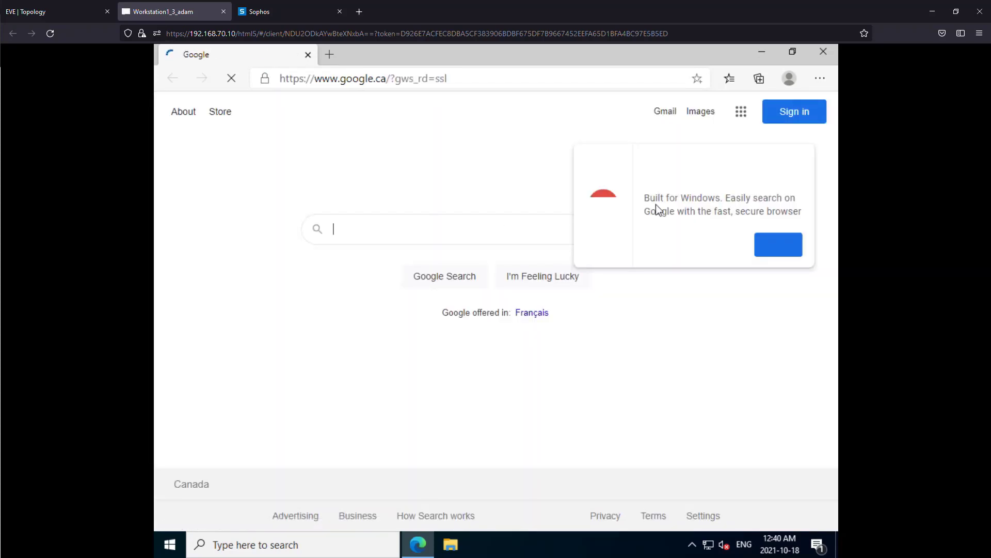
{"action": "left_click", "coordinate": [692, 247]}
- Search Google for "trucks" and look through the results to check that web pages load
{"action": "left_click", "coordinate": [495, 222]}
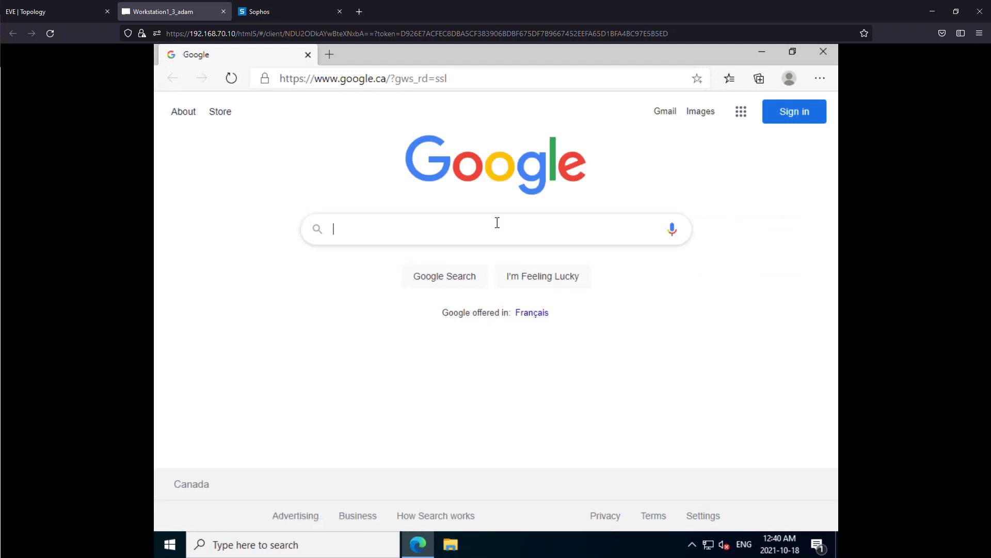
{"action": "type", "text": "trucks"}
{"action": "key", "text": "Return"}
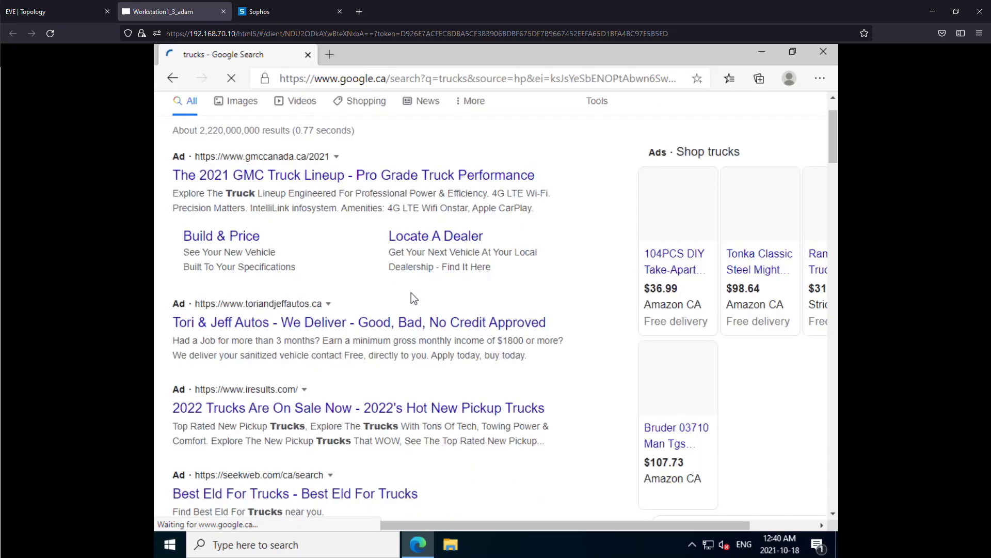
{"action": "scroll", "coordinate": [406, 295], "scroll_direction": "down", "scroll_amount": 3}
{"action": "scroll", "coordinate": [293, 295], "scroll_direction": "down", "scroll_amount": 4}
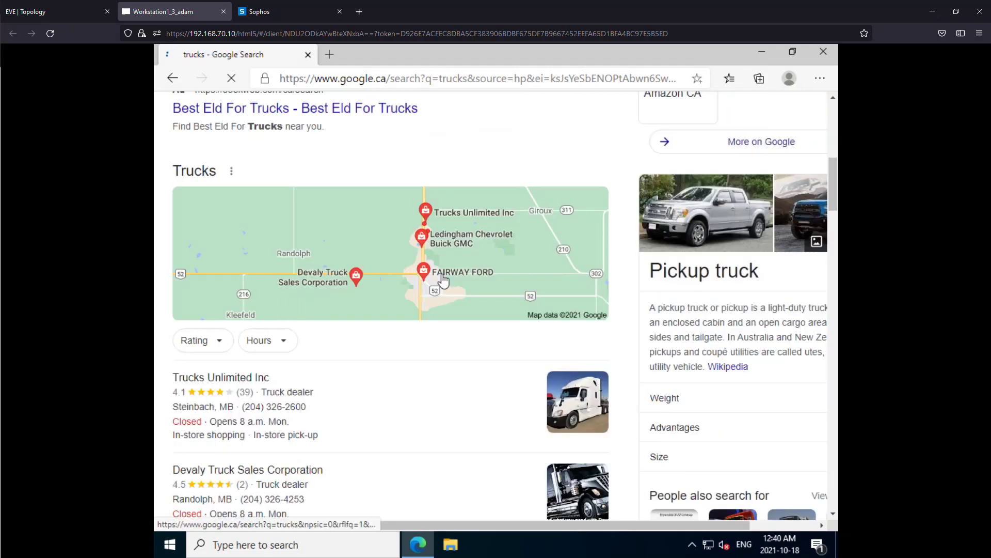